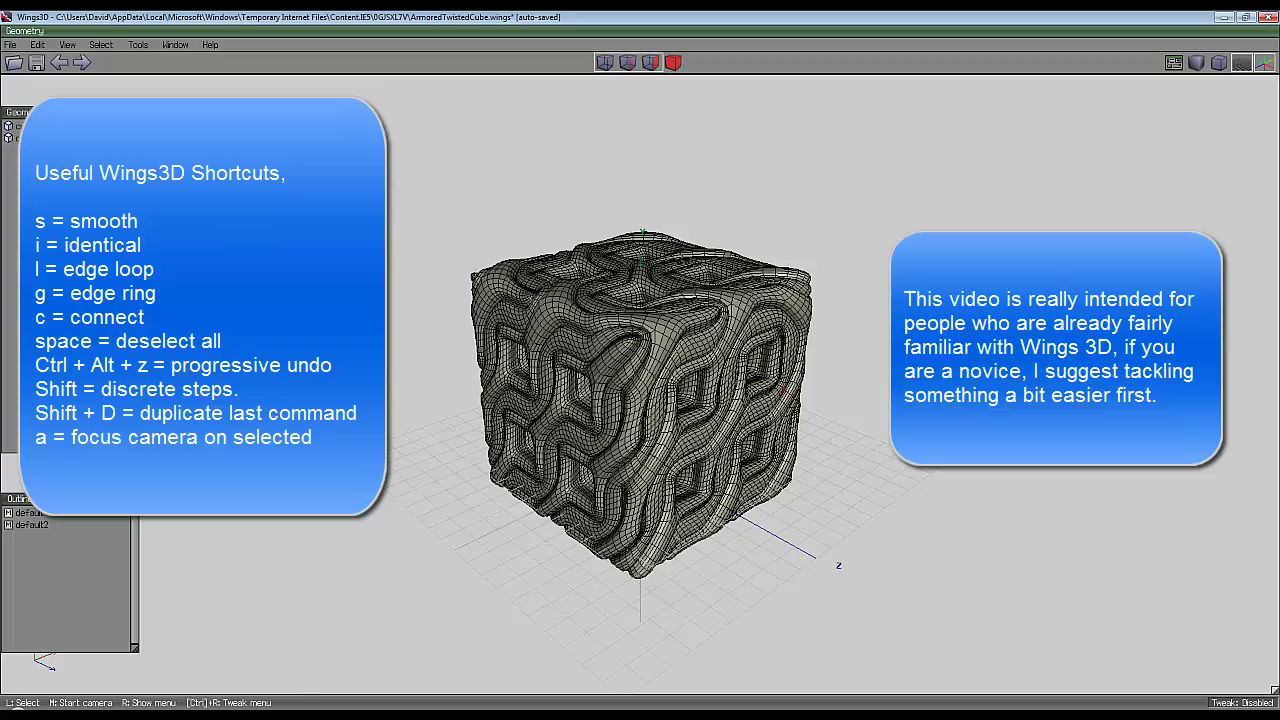
# Step: Look over the finished twisted cube example and switch to the empty Wings3D window
pyautogui.middleClick(635, 366)
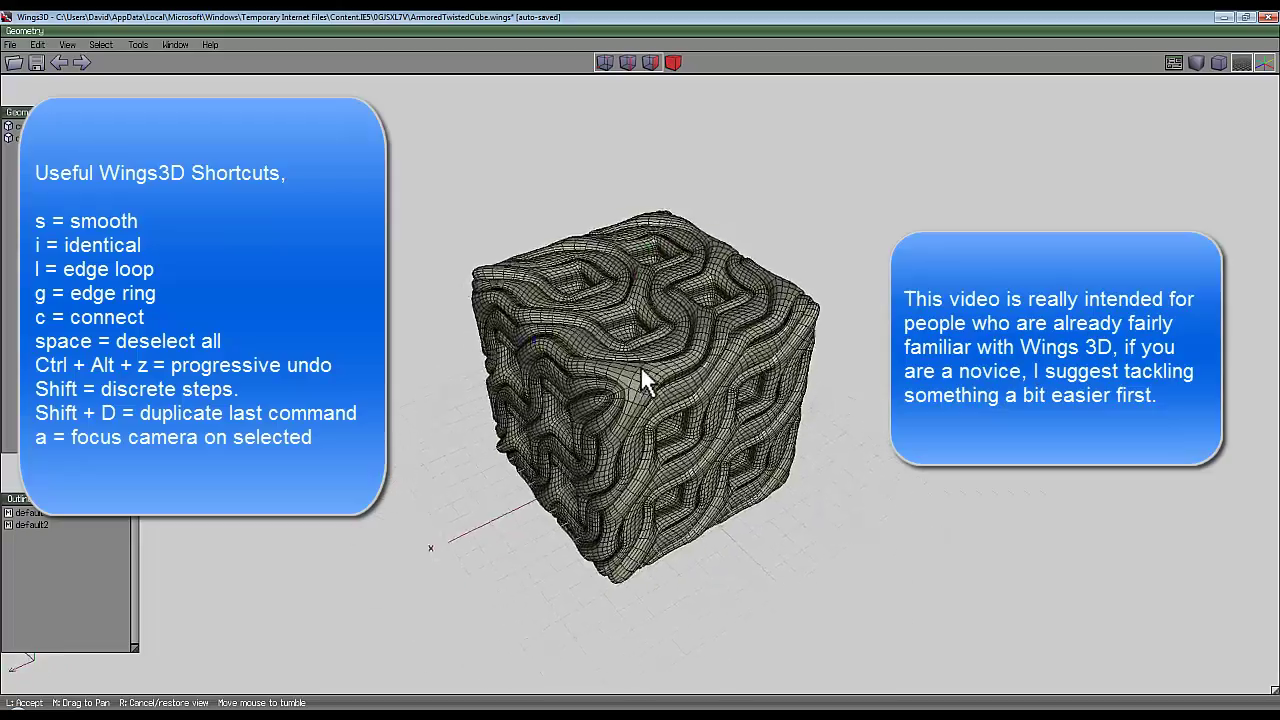
pyautogui.click(640, 367)
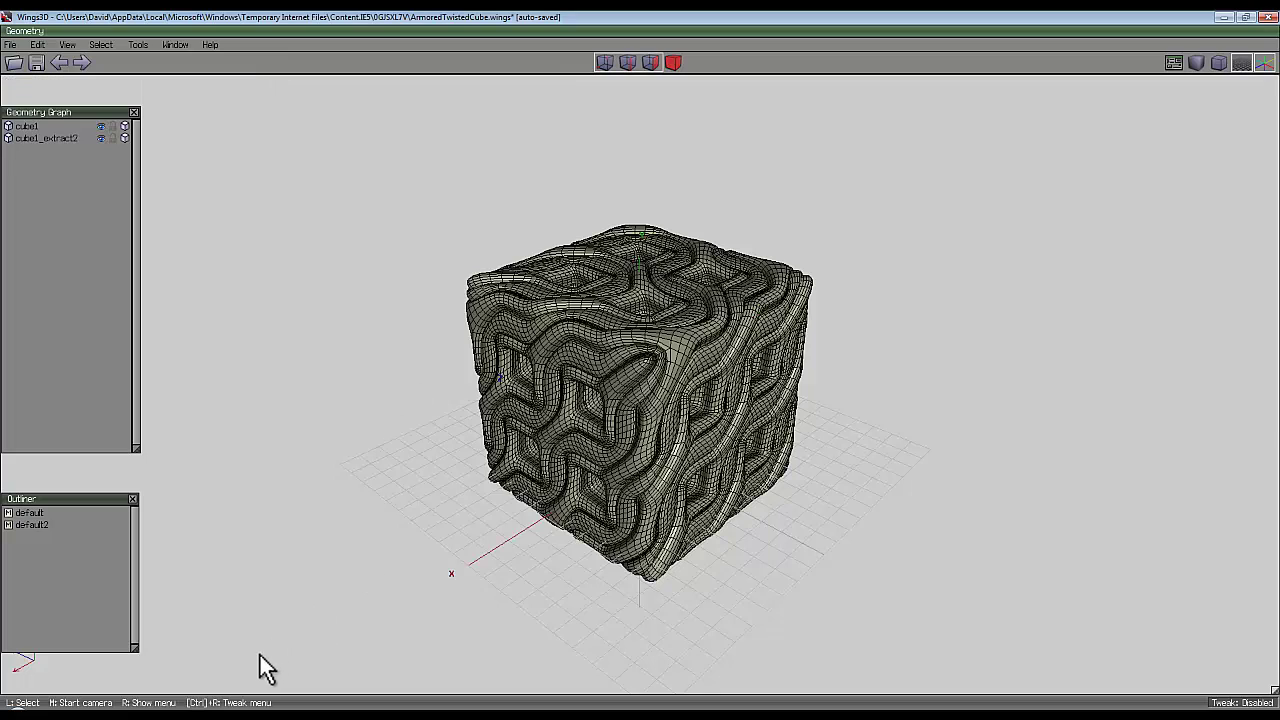
pyautogui.moveTo(254, 714)
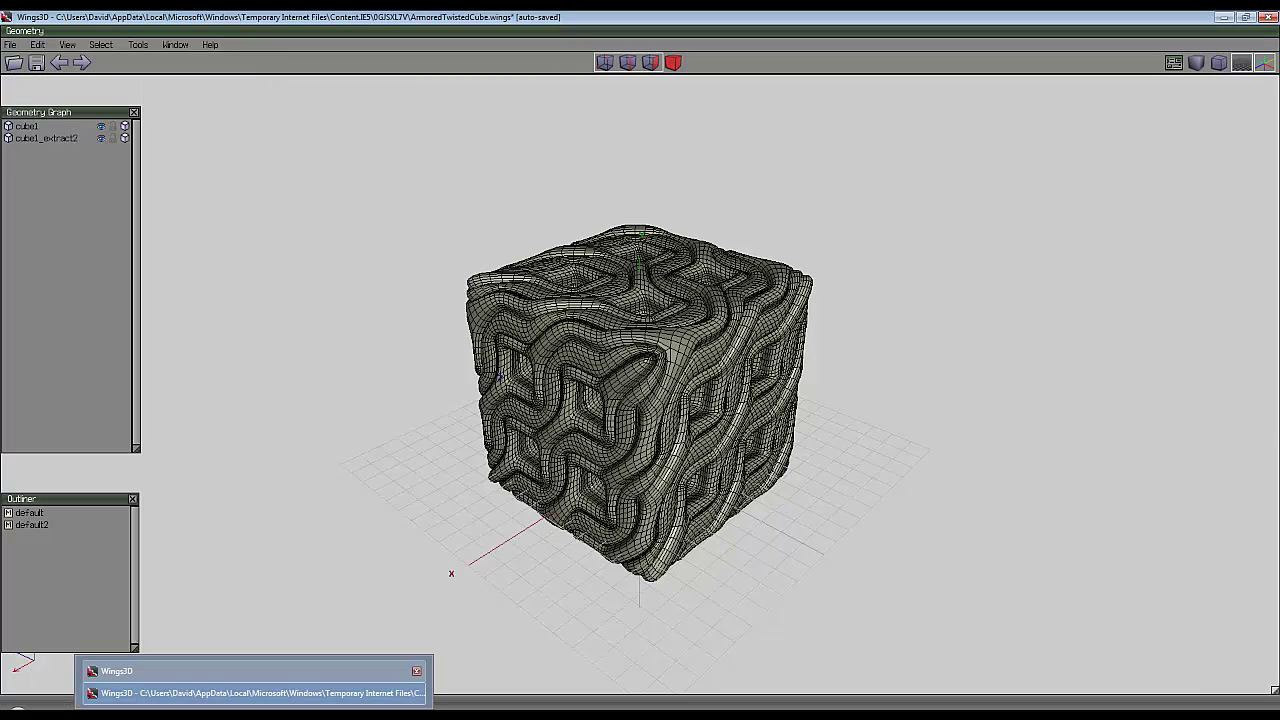
pyautogui.click(116, 671)
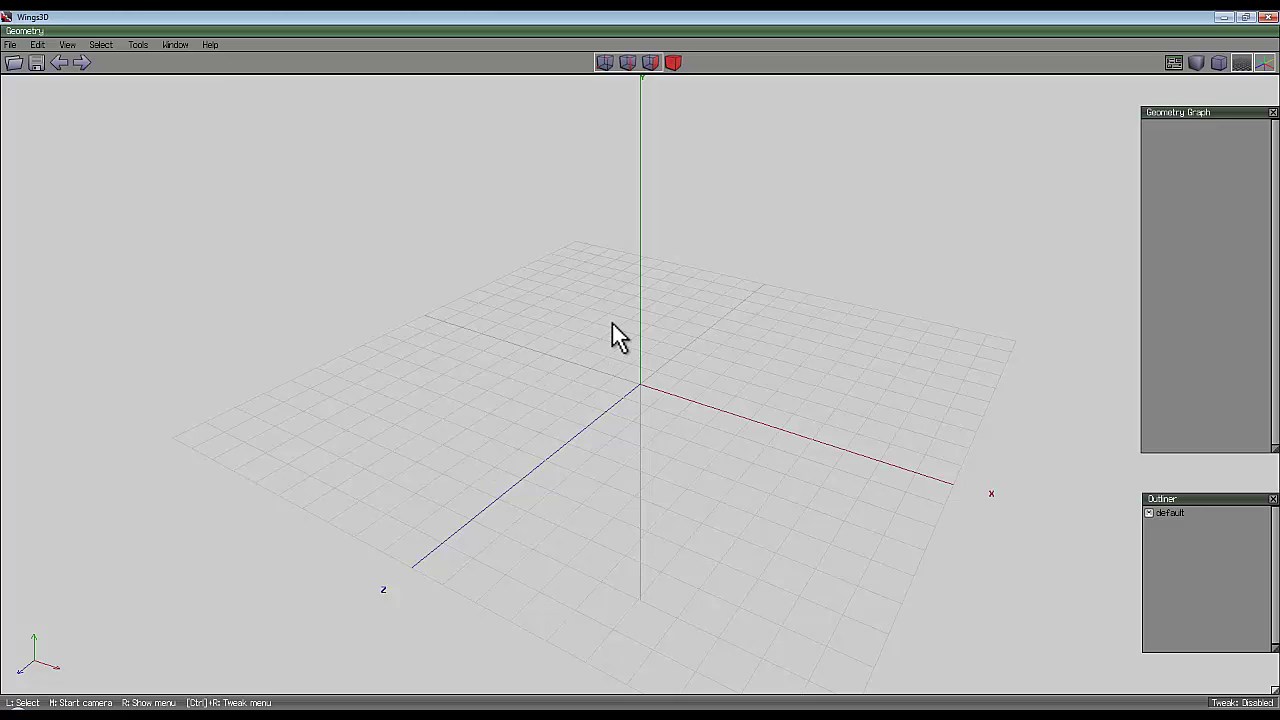
# Step: Create a cube and extrude all six of its faces along their normals by about one cube length
pyautogui.rightClick(607, 174)
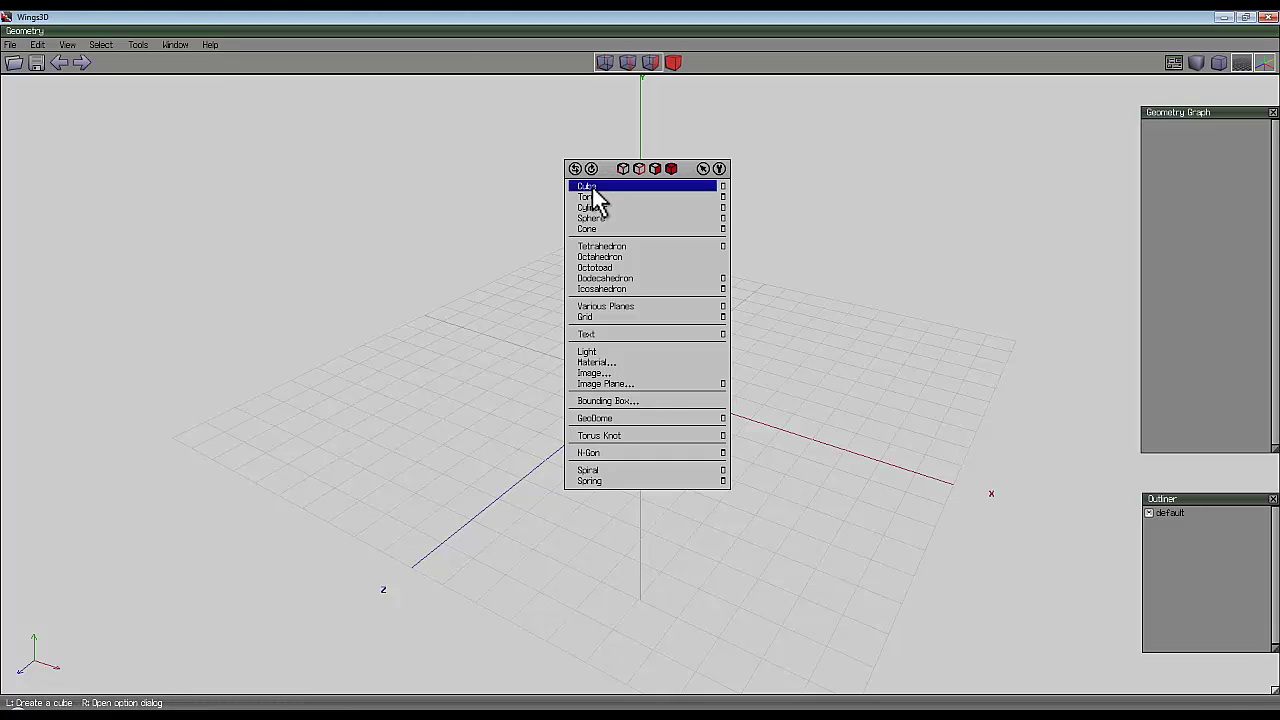
pyautogui.click(609, 190)
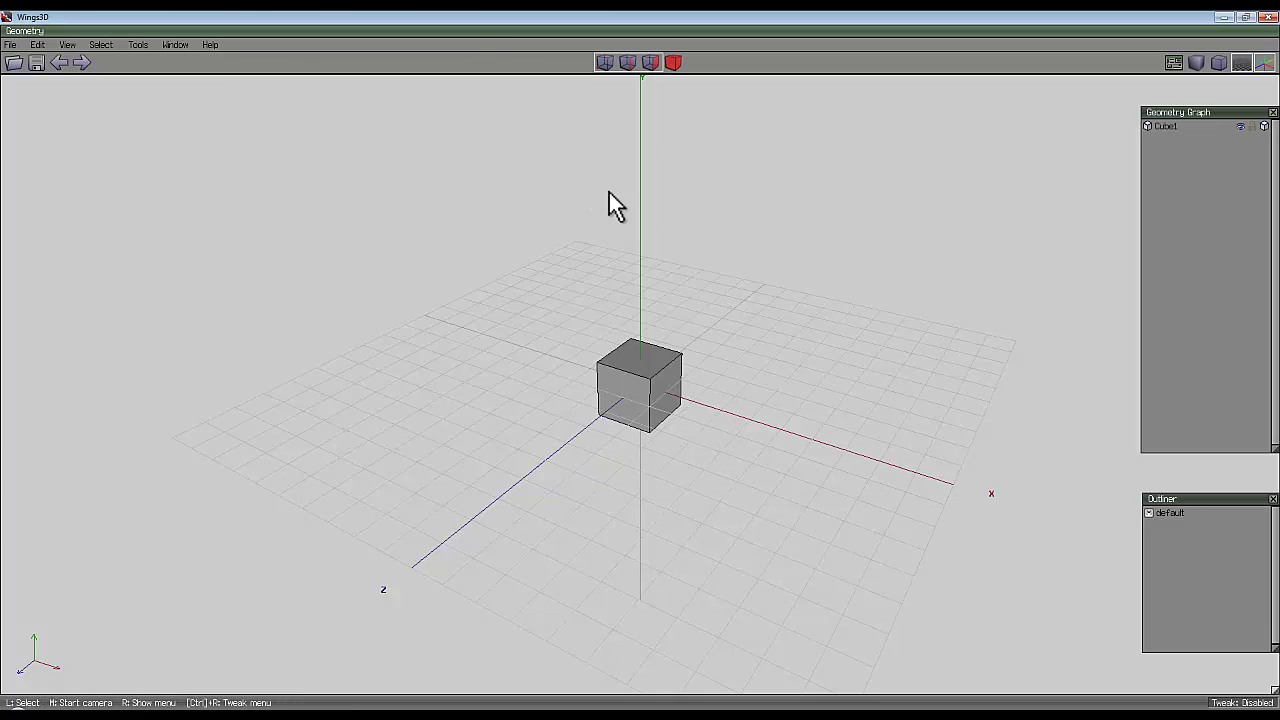
pyautogui.click(670, 358)
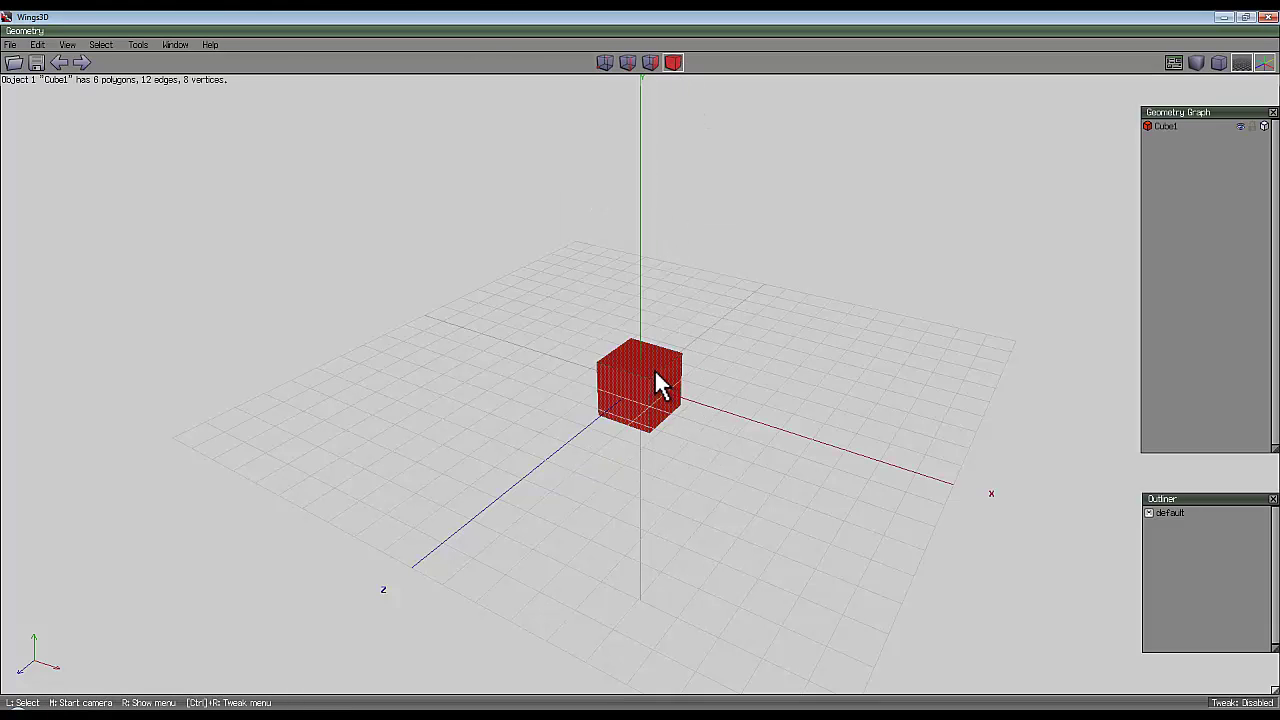
pyautogui.click(651, 64)
pyautogui.rightClick(665, 250)
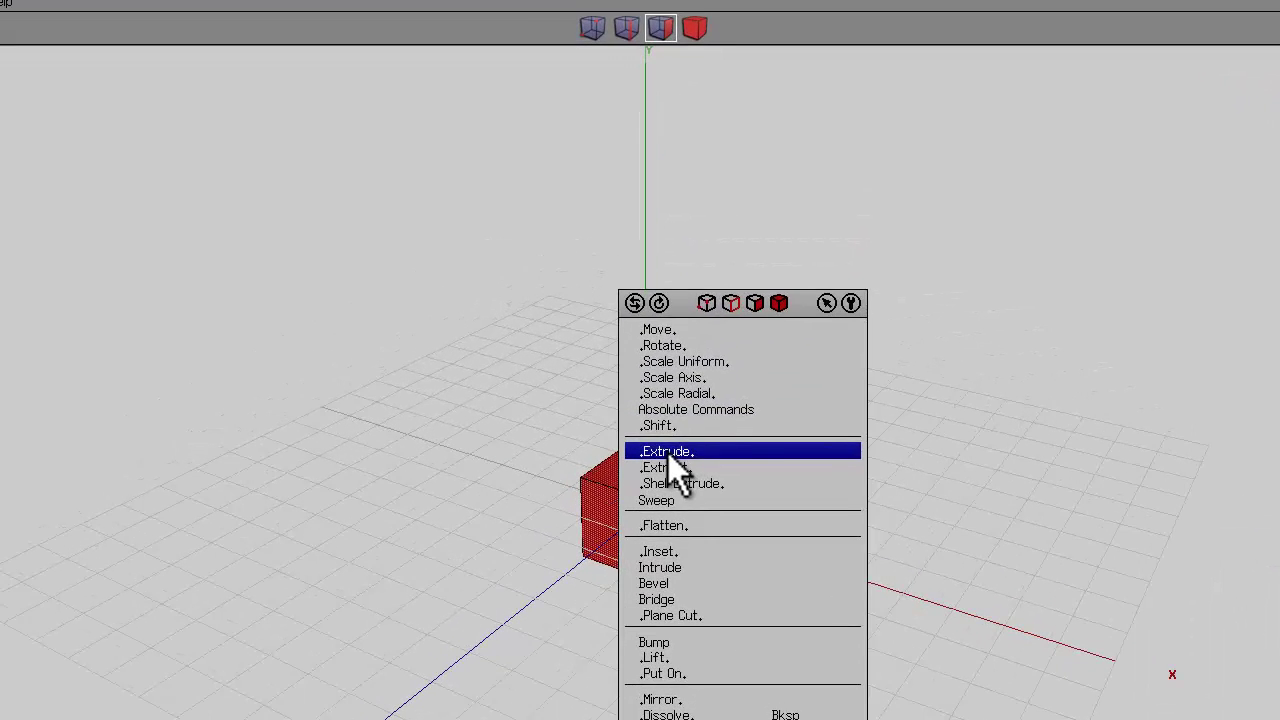
pyautogui.click(668, 453)
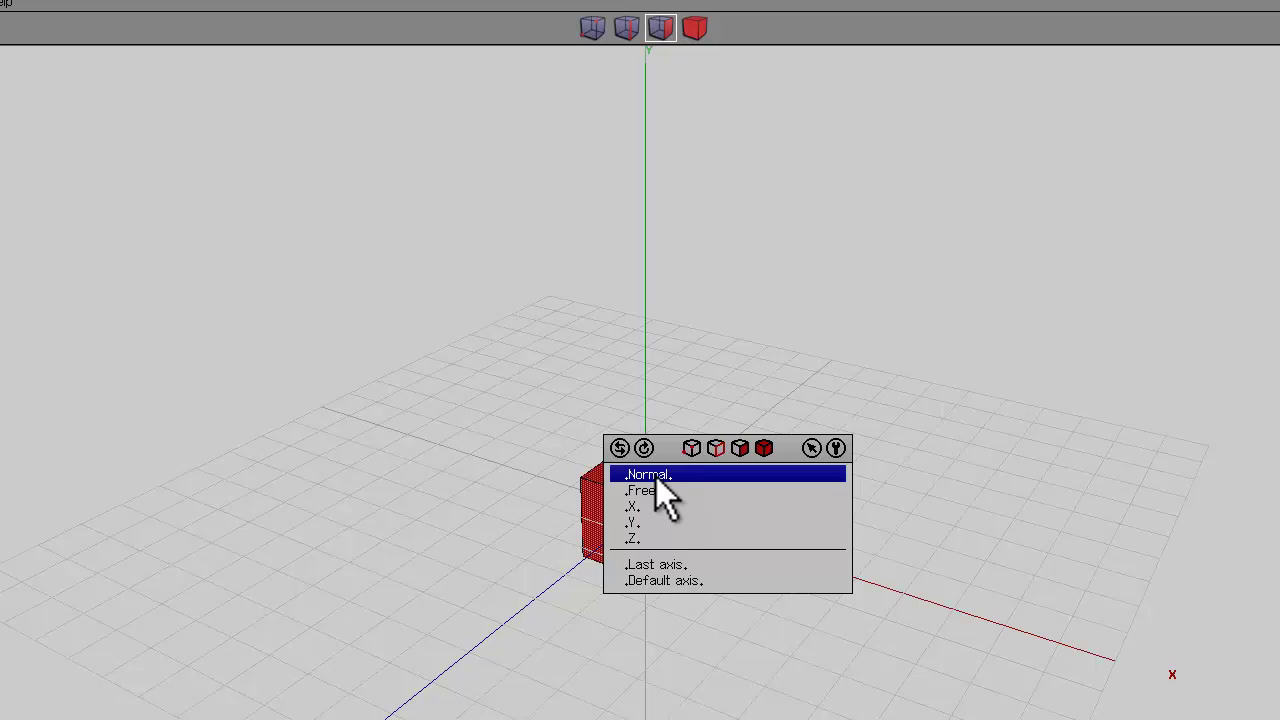
pyautogui.click(656, 477)
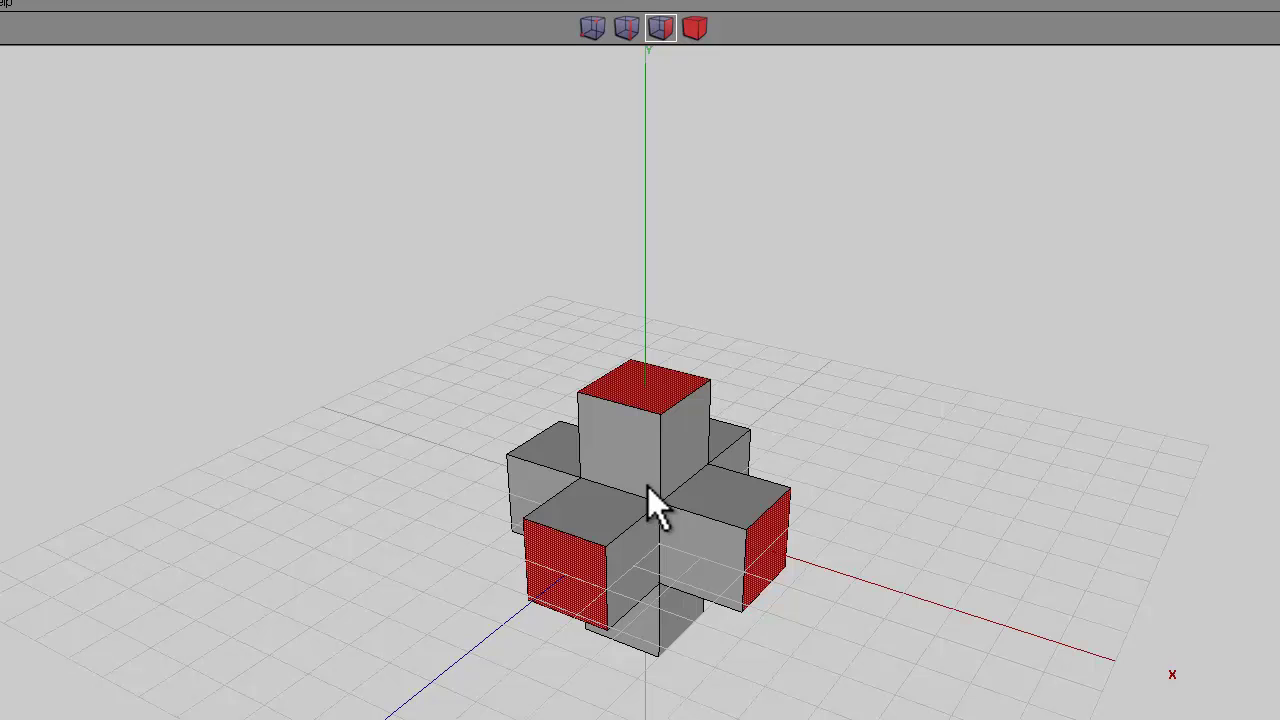
# Step: Rotate the six extruded end faces about their normals by a quarter turn to twist the arms
pyautogui.rightClick(722, 223)
pyautogui.click(714, 258)
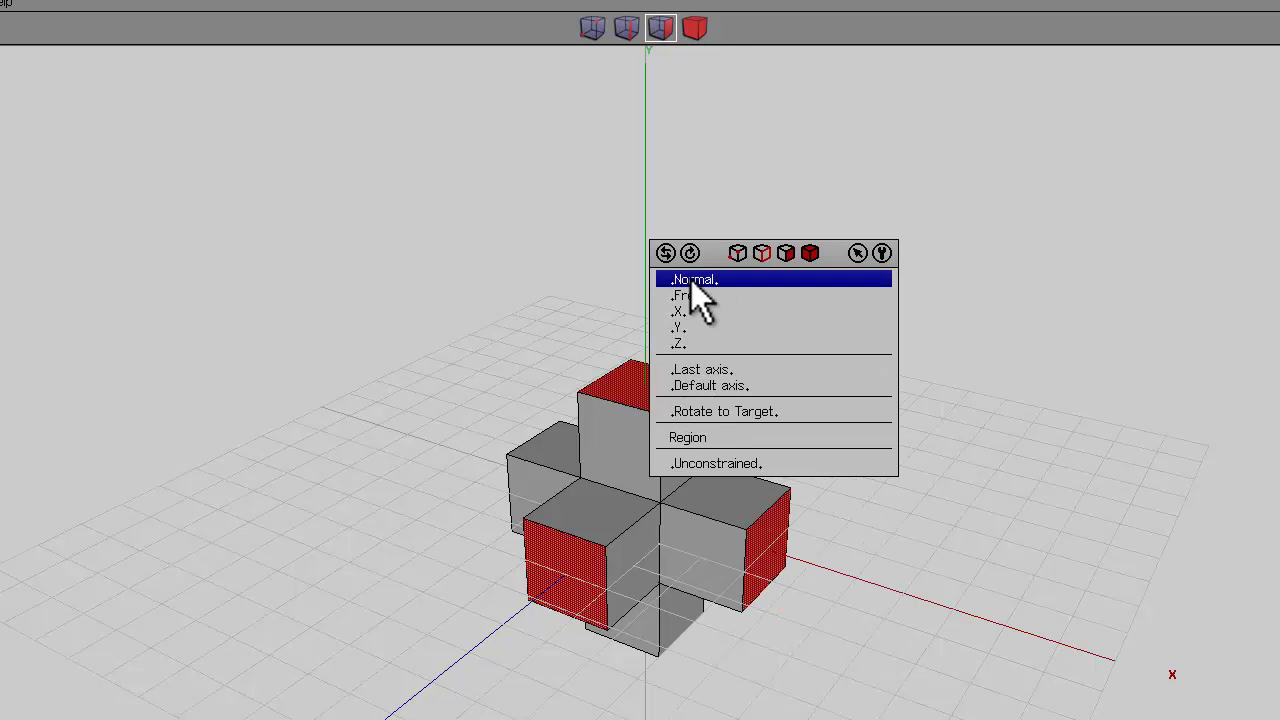
pyautogui.click(691, 280)
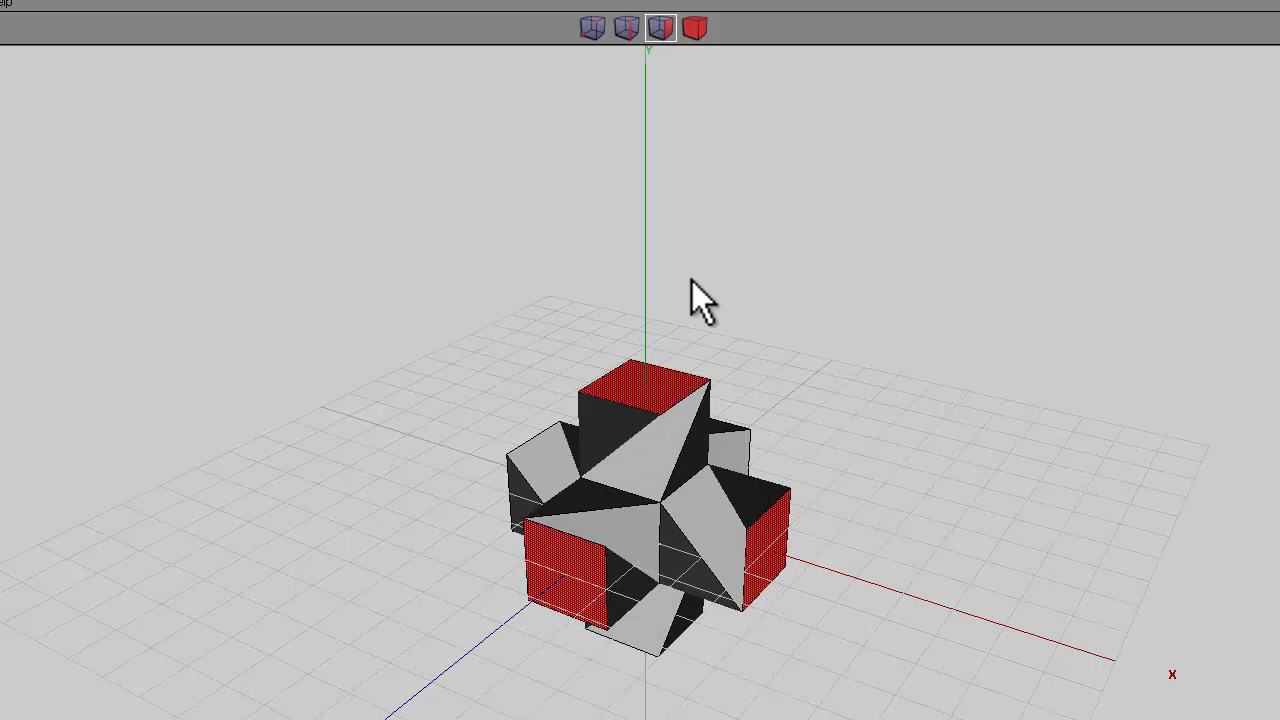
# Step: Extrude the six twisted end faces along their normals to add a straight cube to each arm
pyautogui.moveTo(390, 337); pyautogui.dragTo(617, 264, button='middle')
pyautogui.rightClick(668, 257)
pyautogui.click(664, 406)
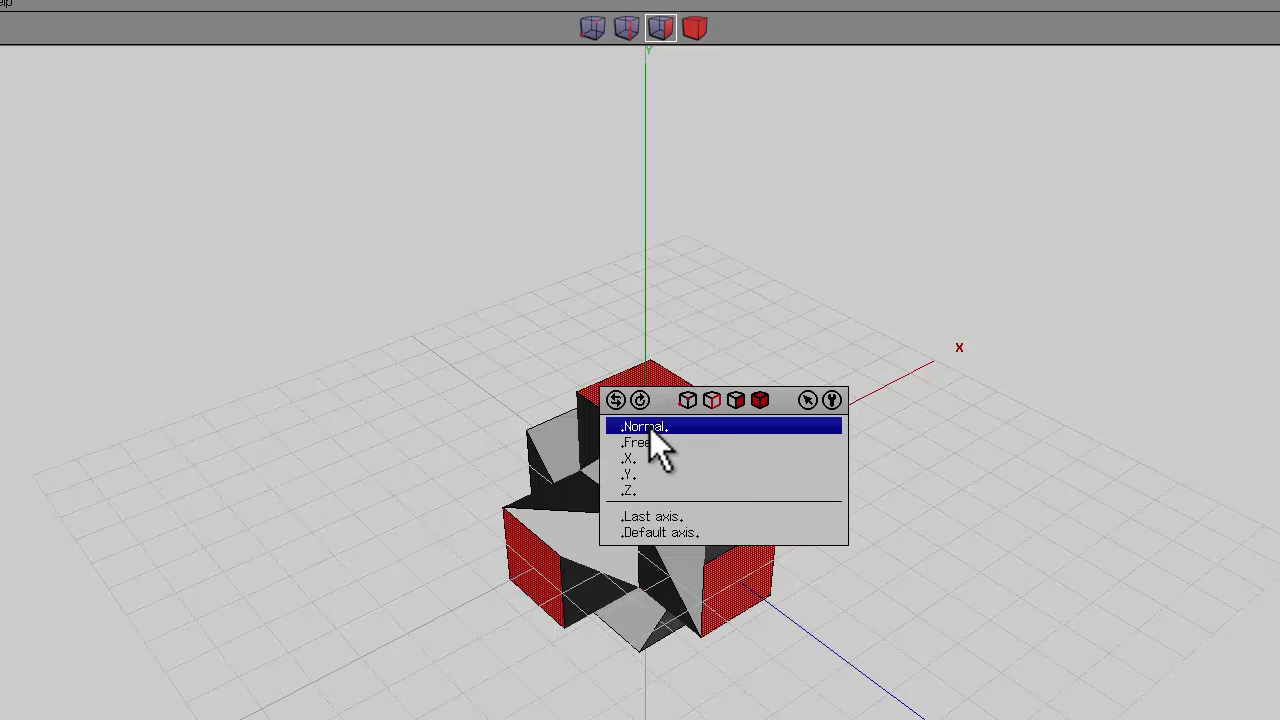
pyautogui.click(650, 427)
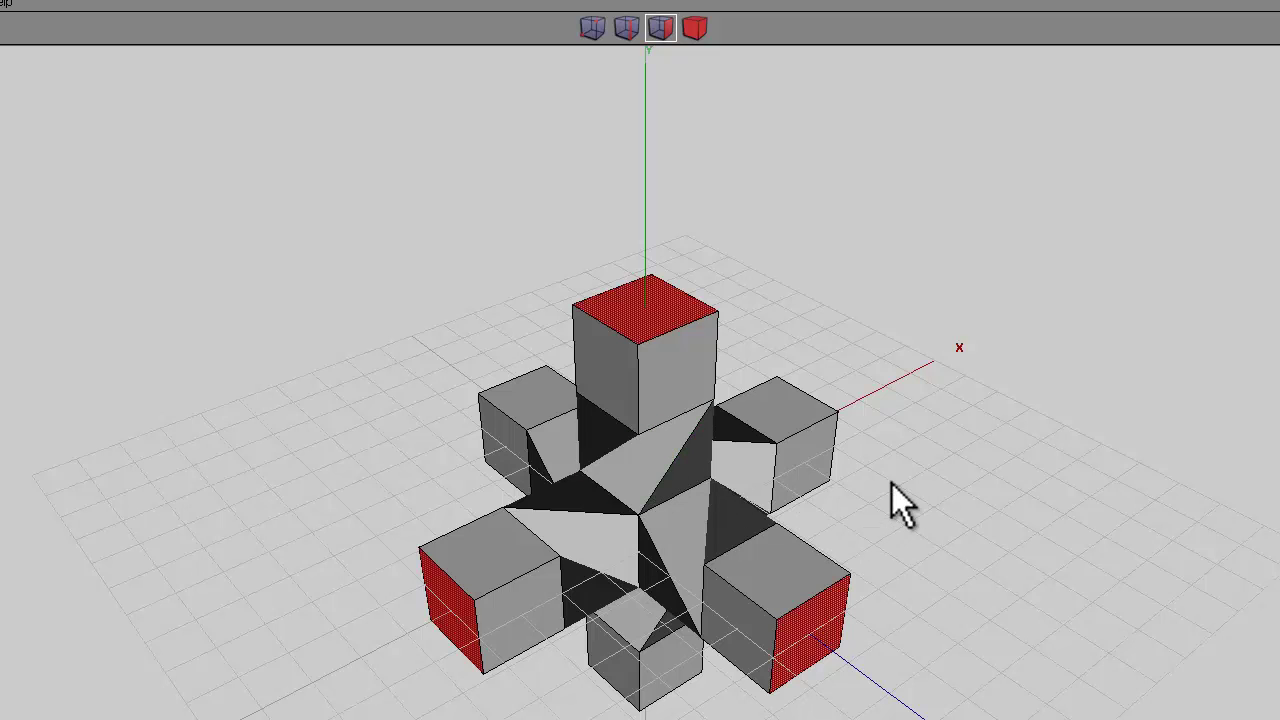
# Step: Grow the selection to the side faces of the six outer cubes and deselect their end caps
pyautogui.press('+')
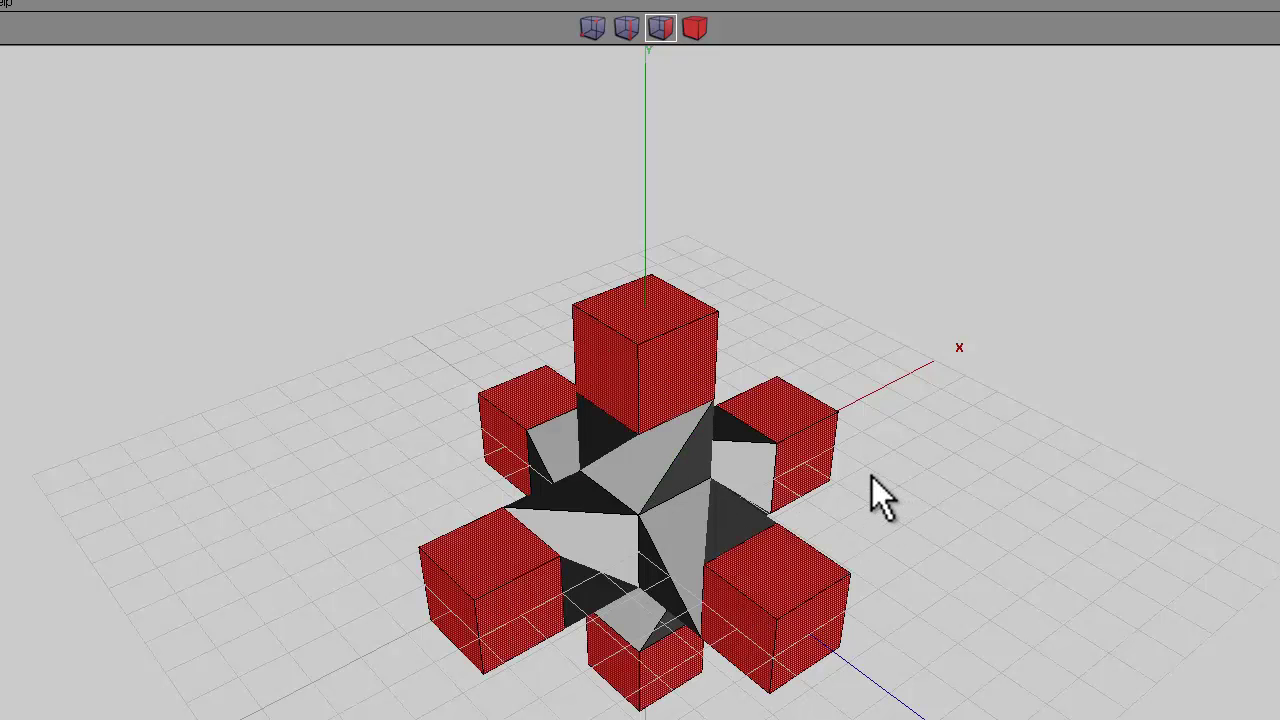
pyautogui.click(664, 301)
pyautogui.click(477, 613)
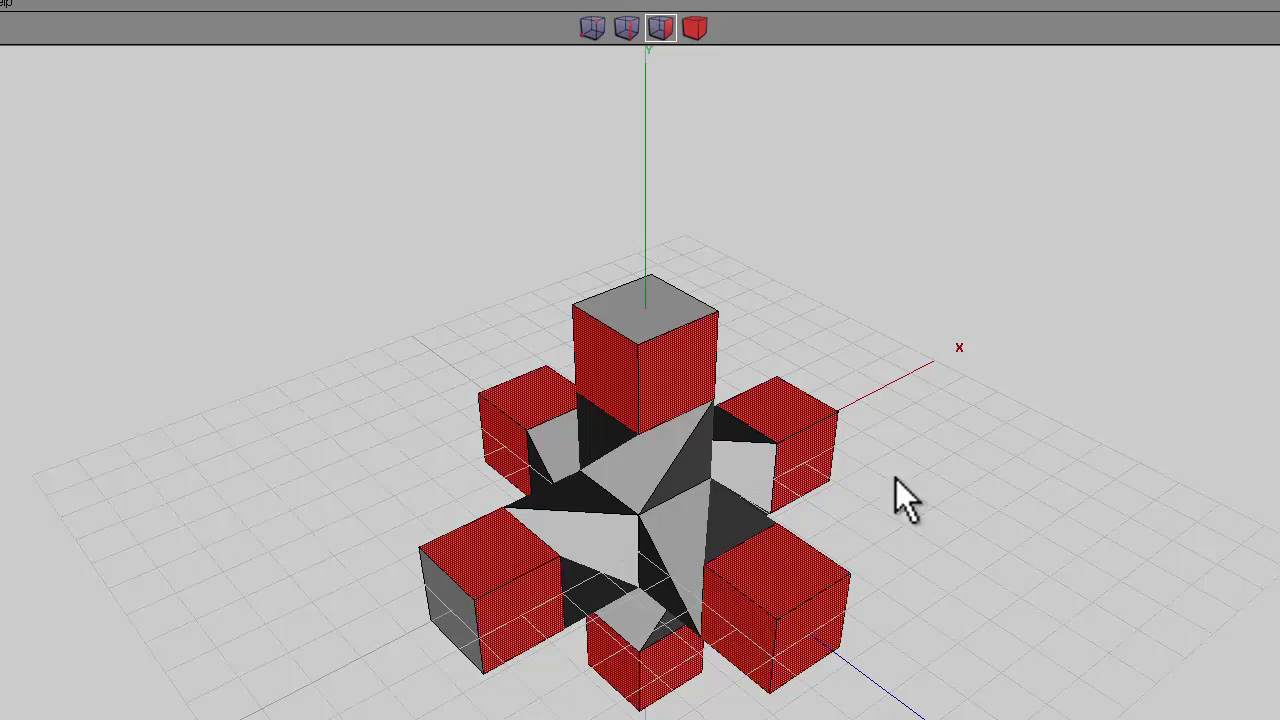
pyautogui.moveTo(914, 426); pyautogui.dragTo(646, 486, button='middle')
pyautogui.click(864, 595)
pyautogui.moveTo(864, 595); pyautogui.dragTo(649, 495, button='middle')
pyautogui.keyDown('alt'); pyautogui.moveTo(649, 495); pyautogui.dragTo(623, 494); pyautogui.keyUp('alt')
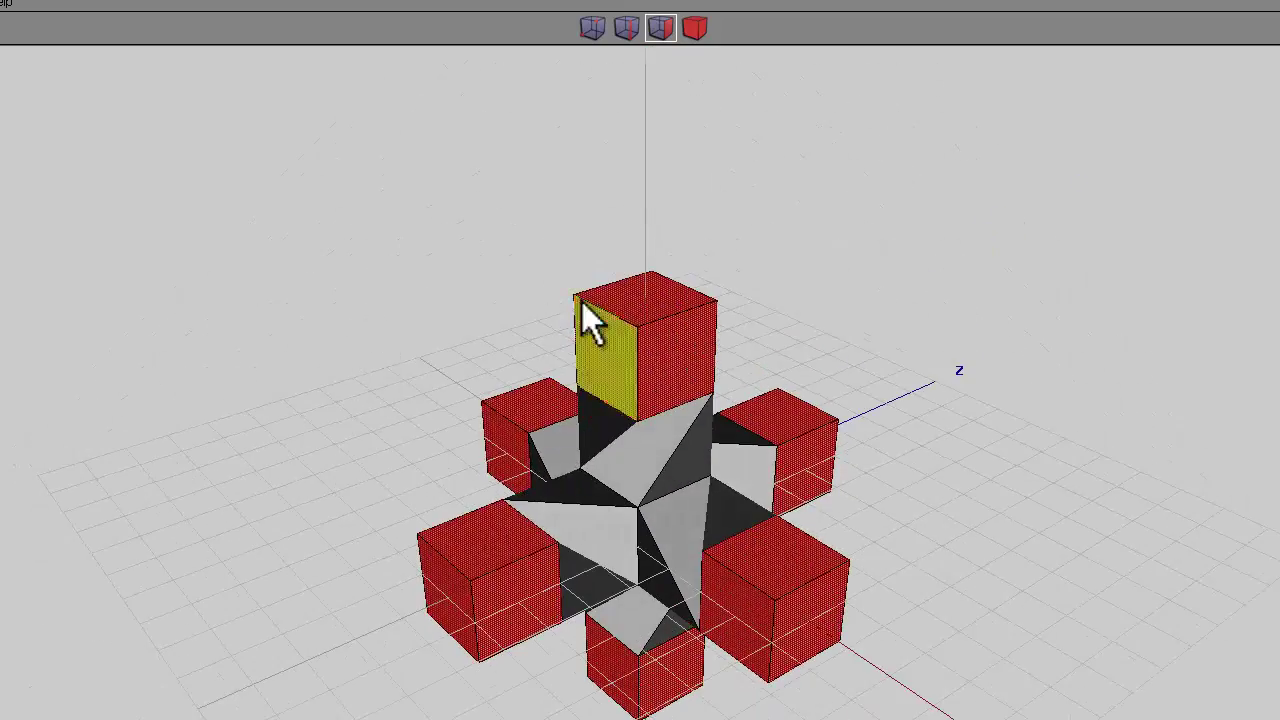
pyautogui.keyDown('ctrl'); pyautogui.click(464, 600); pyautogui.keyUp('ctrl')
pyautogui.keyDown('ctrl'); pyautogui.click(801, 618); pyautogui.keyUp('ctrl')
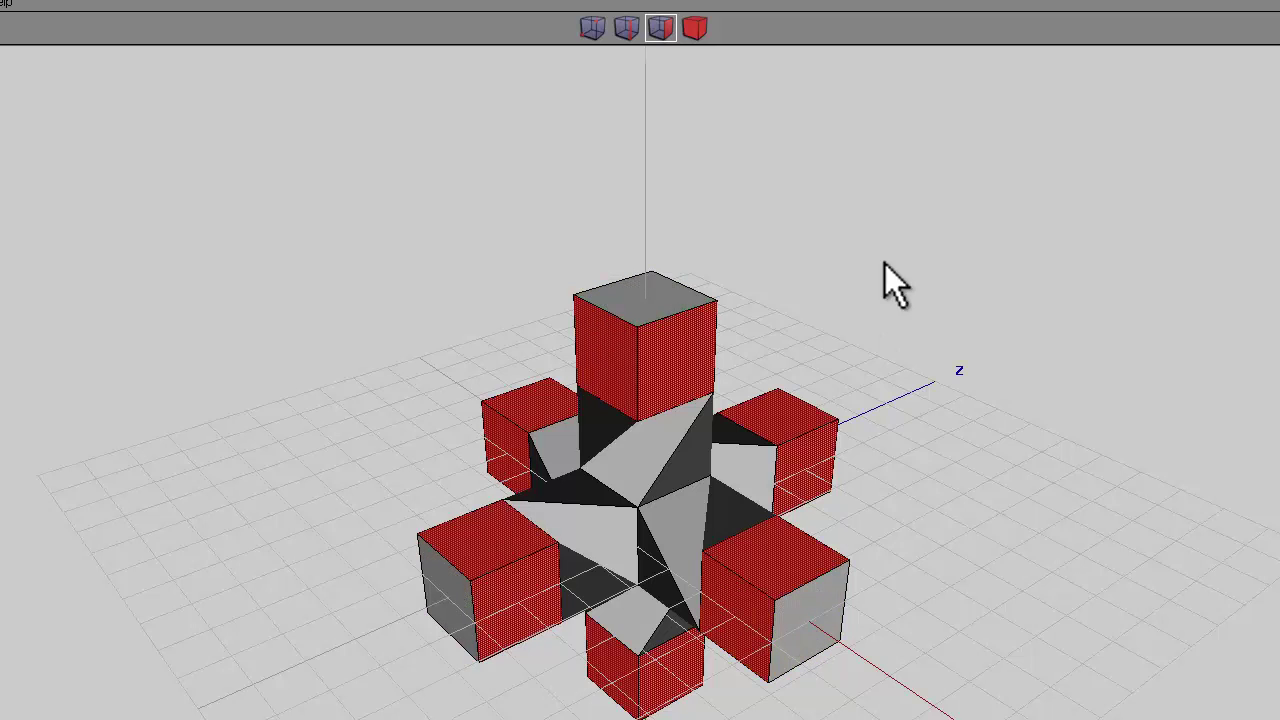
# Step: Extrude the selected side faces of the outer cubes along their normals by about one cube length
pyautogui.rightClick(818, 288)
pyautogui.click(800, 494)
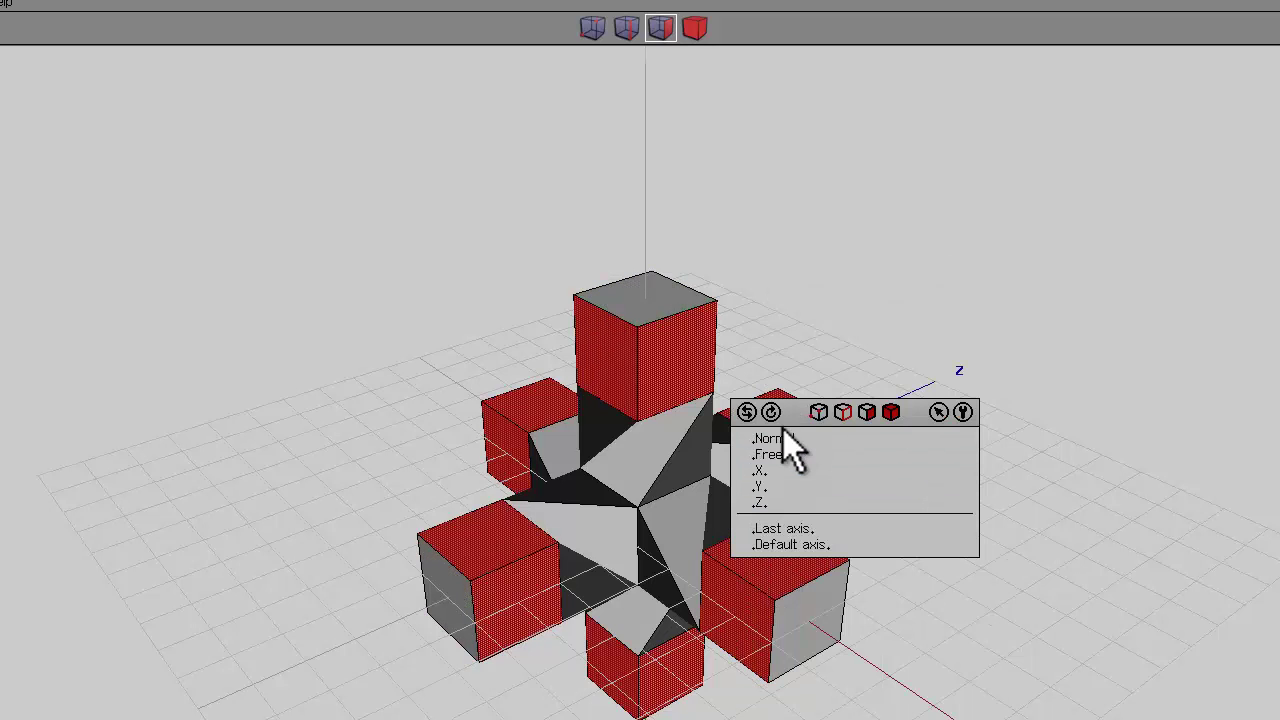
pyautogui.click(777, 440)
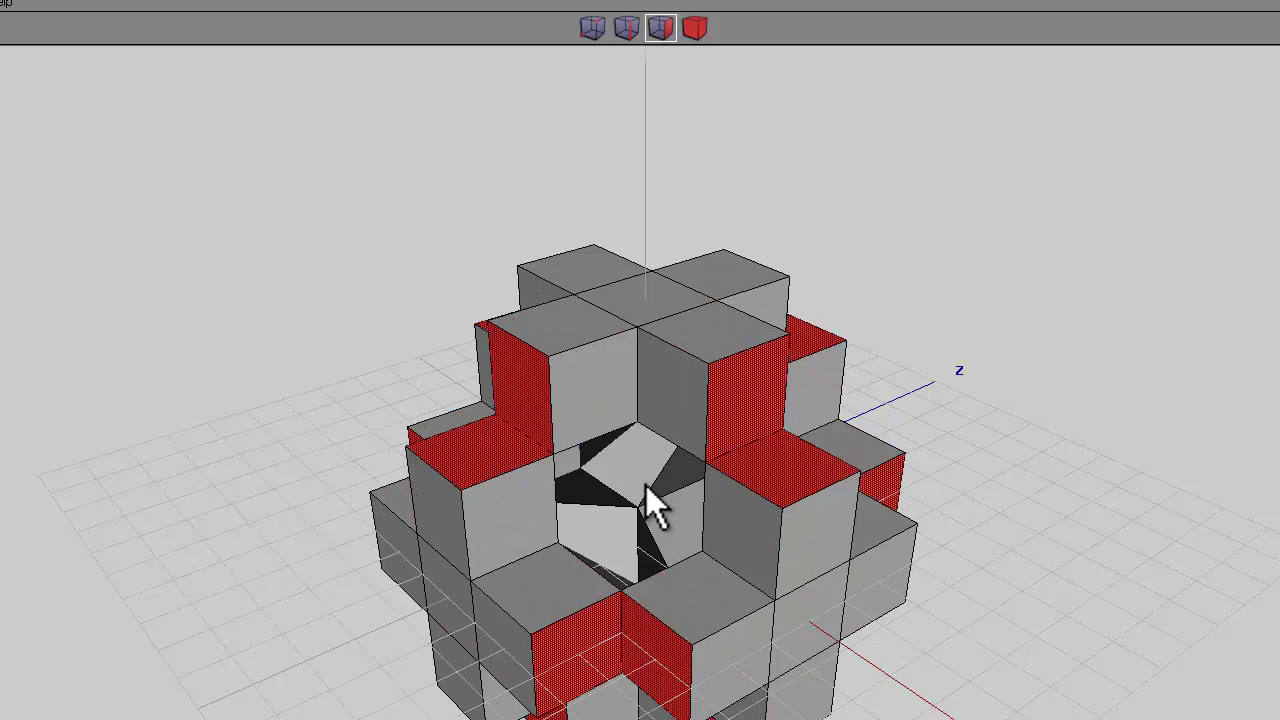
# Step: Rotate the end faces of the new side arms about their normals by a quarter turn
pyautogui.moveTo(928, 297); pyautogui.dragTo(646, 500, button='middle')
pyautogui.rightClick(809, 215)
pyautogui.click(815, 246)
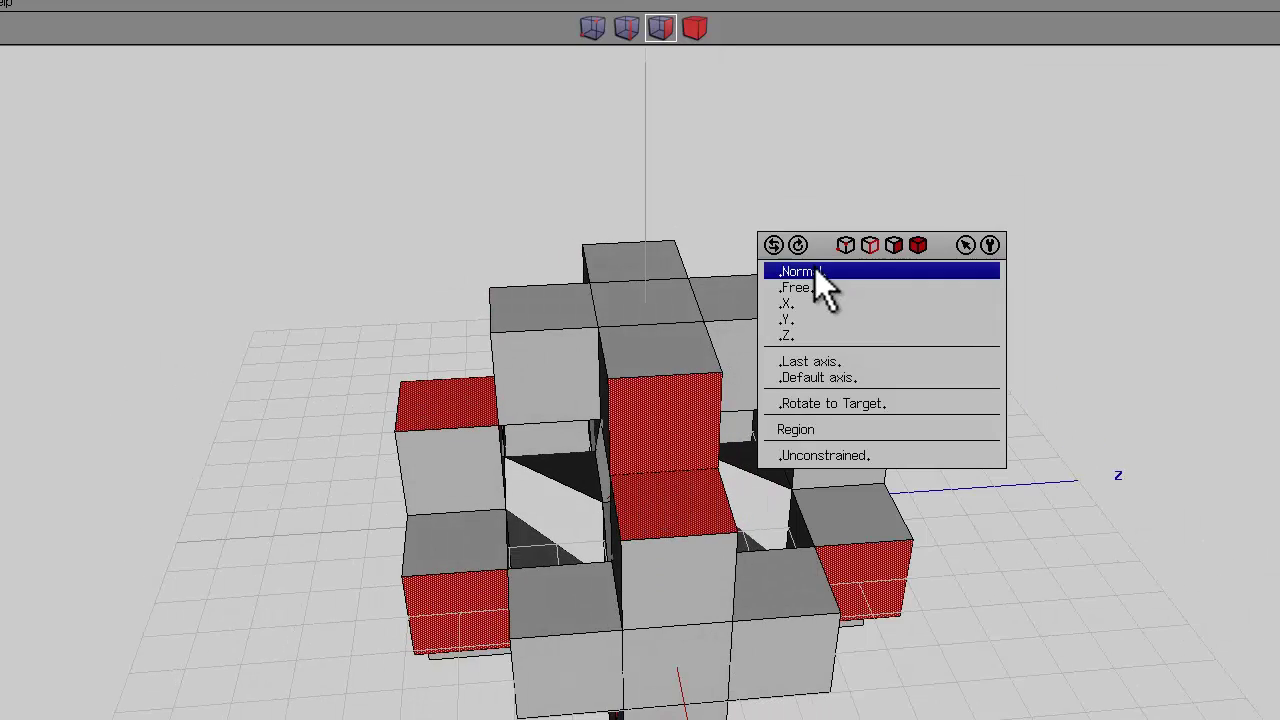
pyautogui.click(815, 270)
pyautogui.moveTo(657, 484); pyautogui.dragTo(646, 486)
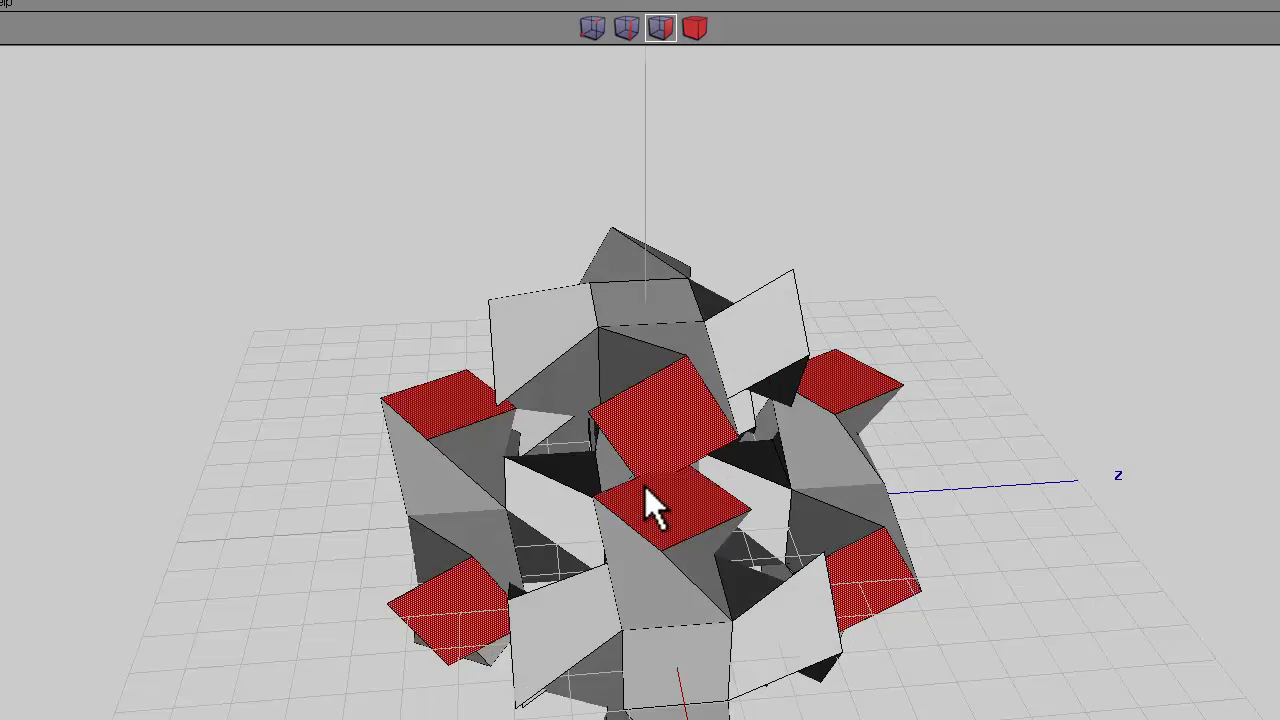
pyautogui.click(644, 486)
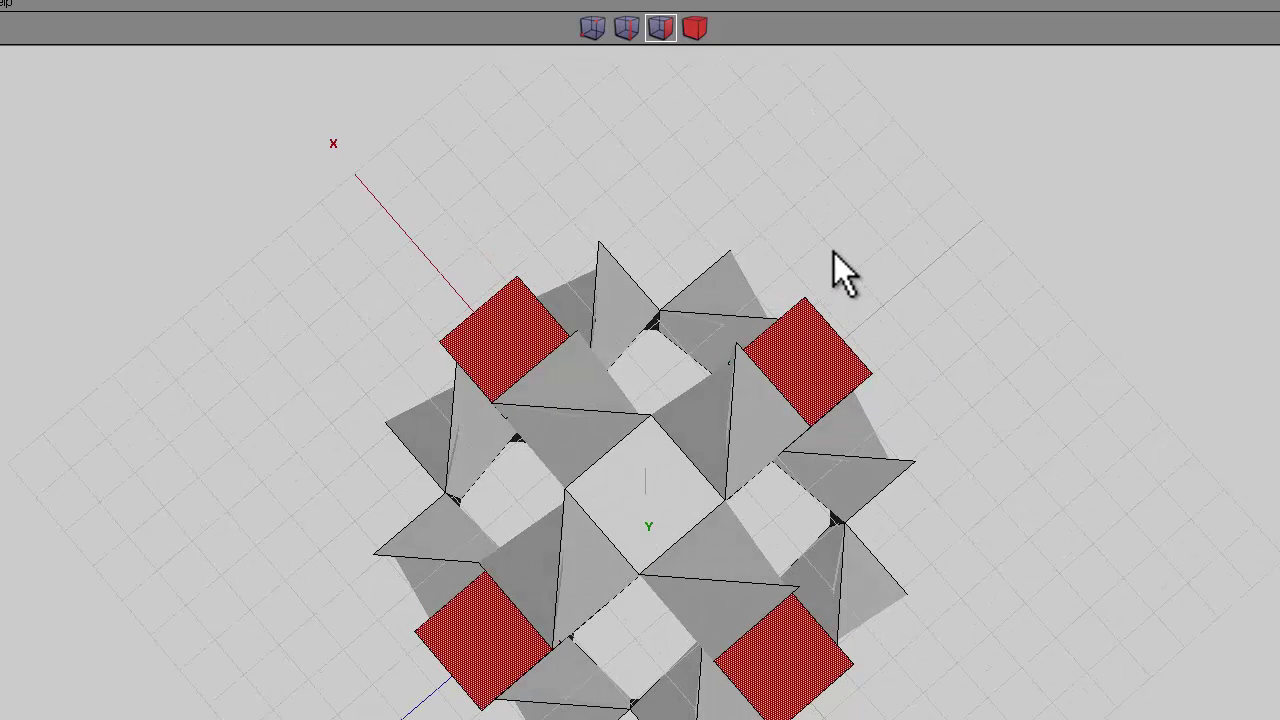
# Step: Clear the selection and select one twisted arm end face at each of the eight corners of the model
pyautogui.press('space')
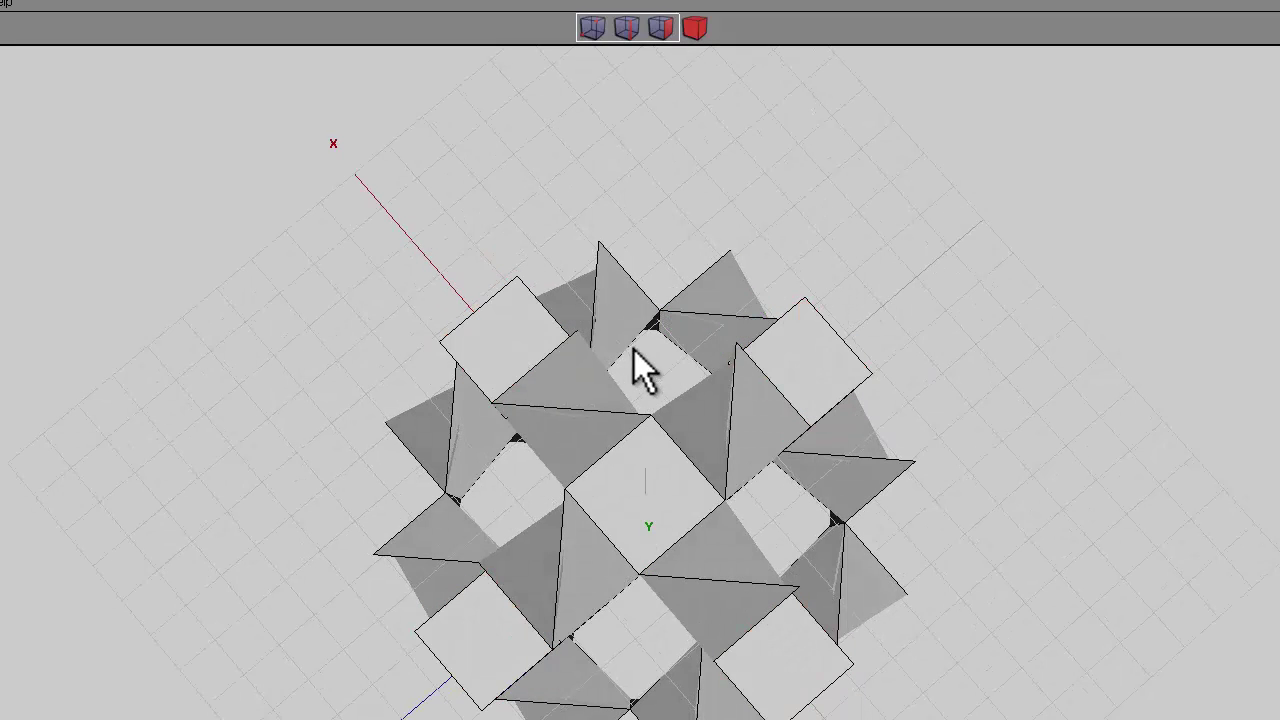
pyautogui.click(534, 342)
pyautogui.click(506, 675)
pyautogui.click(798, 698)
pyautogui.click(815, 400)
pyautogui.click(790, 335)
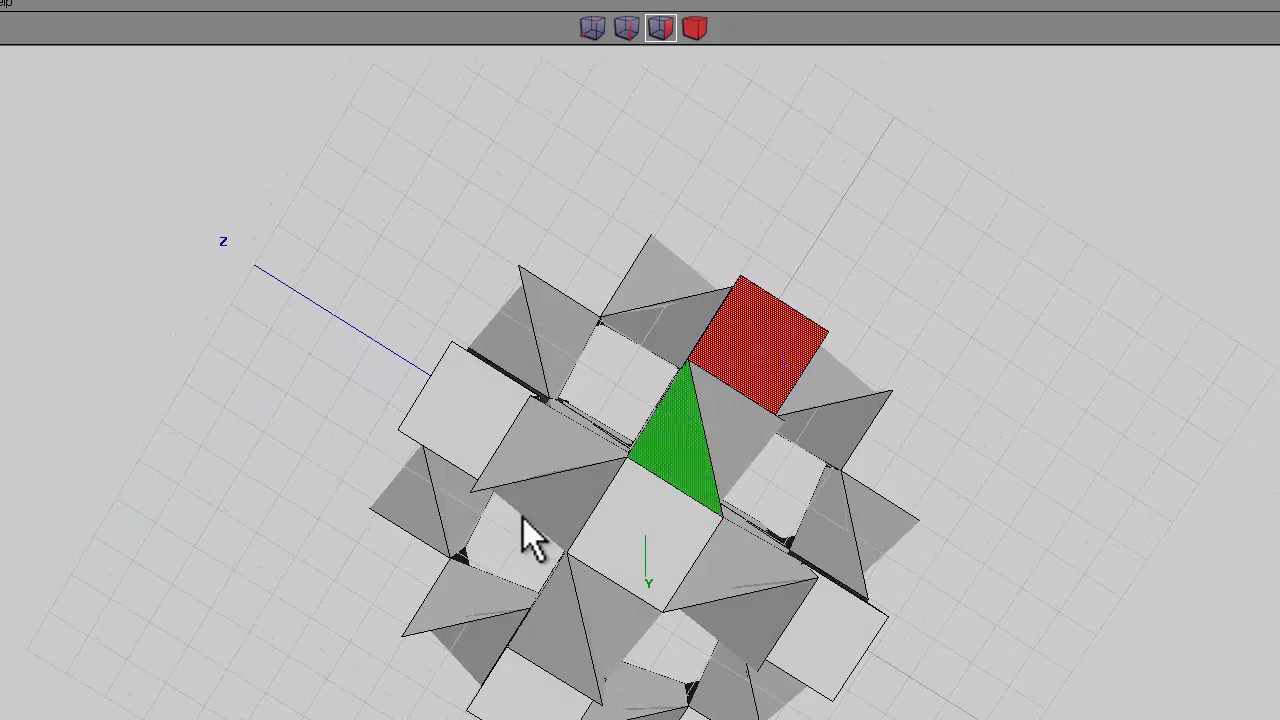
pyautogui.click(445, 468)
pyautogui.click(535, 695)
pyautogui.click(840, 660)
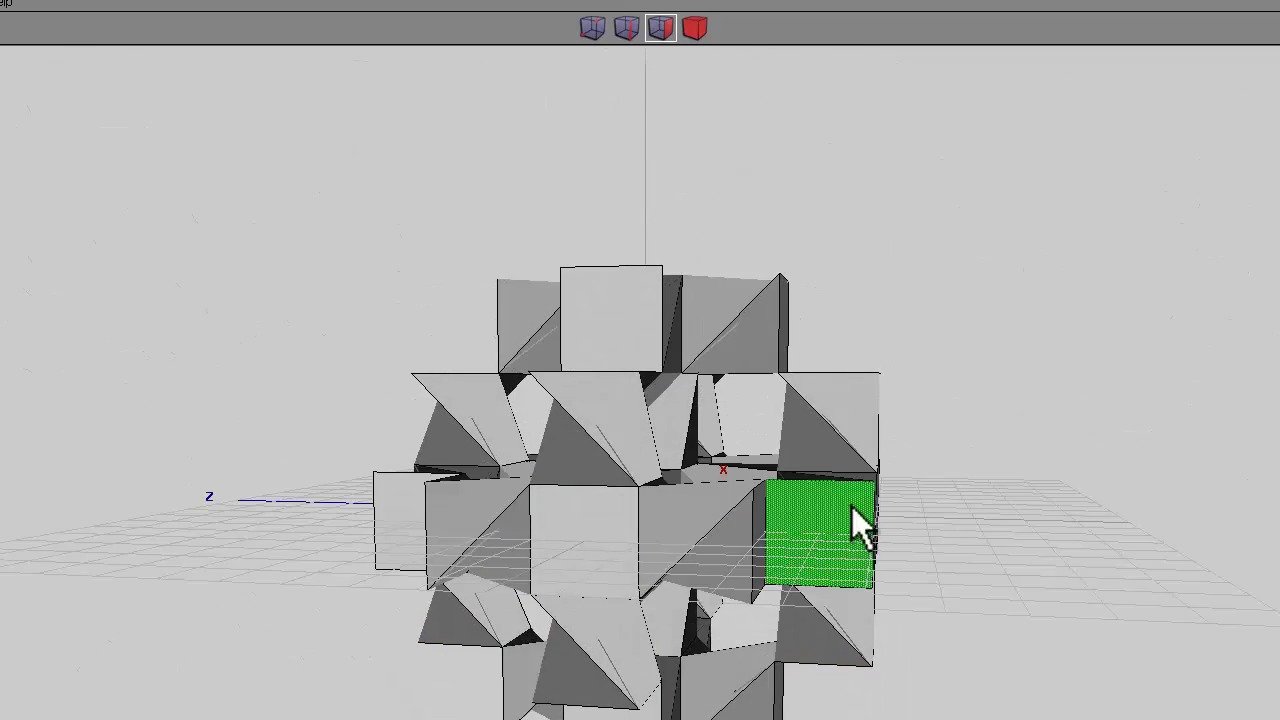
pyautogui.click(852, 506)
pyautogui.click(395, 513)
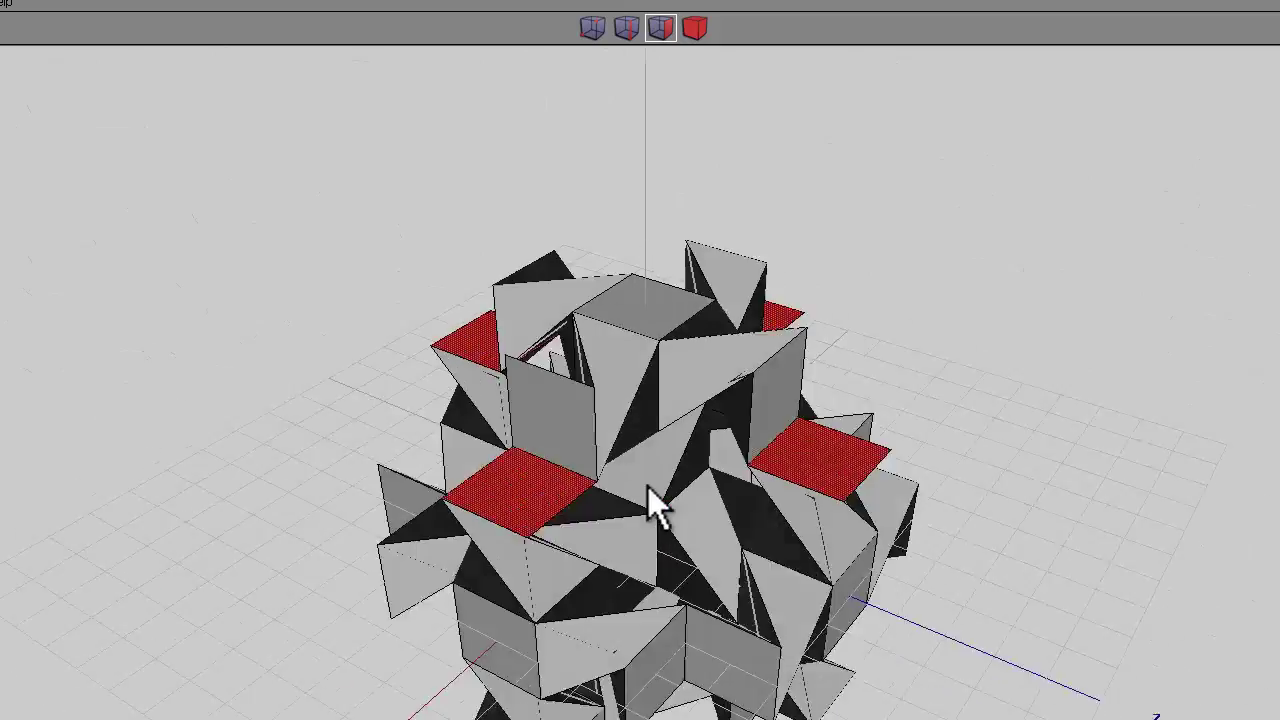
pyautogui.click(460, 589)
pyautogui.click(895, 563)
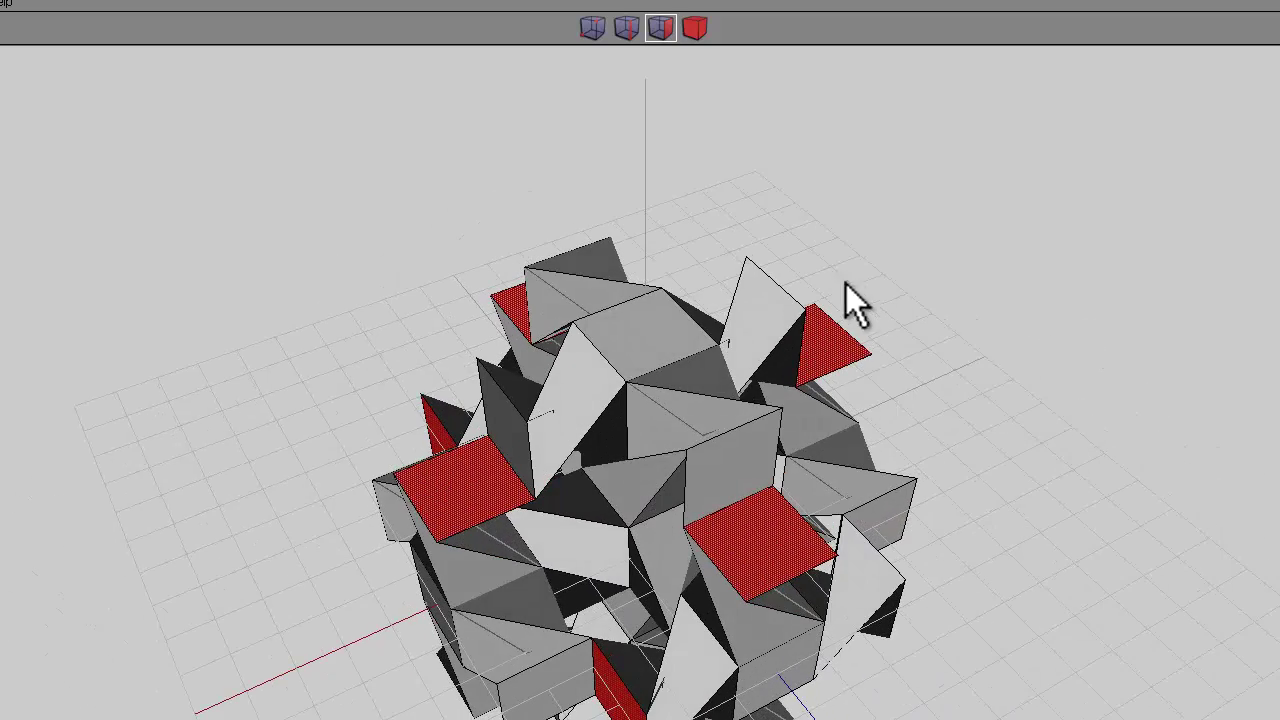
# Step: Extrude the selected corner faces along their normals by about one cube length to form the corner cubes
pyautogui.rightClick(686, 188)
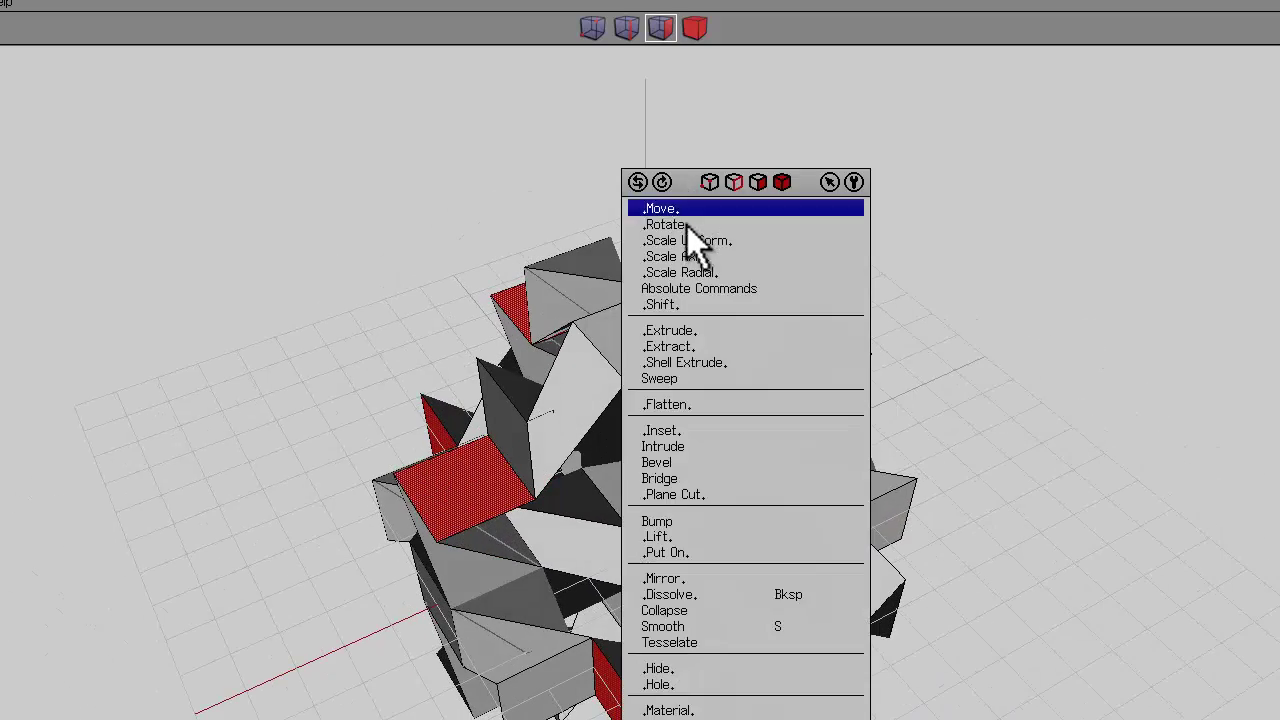
pyautogui.click(685, 346)
pyautogui.click(684, 357)
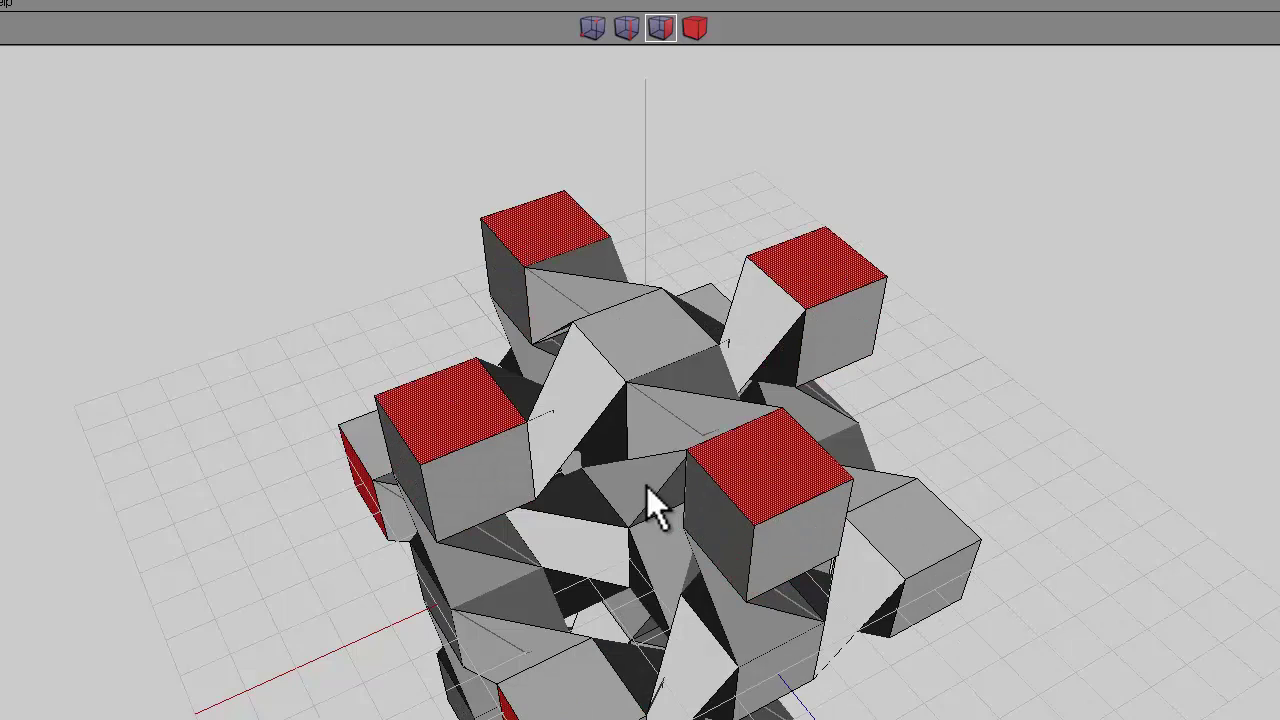
pyautogui.click(647, 486)
# Step: Clear the selection and select the side faces pointing toward the model's corners on the upper edge-midpoint cubes and the tops of the middle-level cubes
pyautogui.middleClick(929, 255)
pyautogui.click(645, 485)
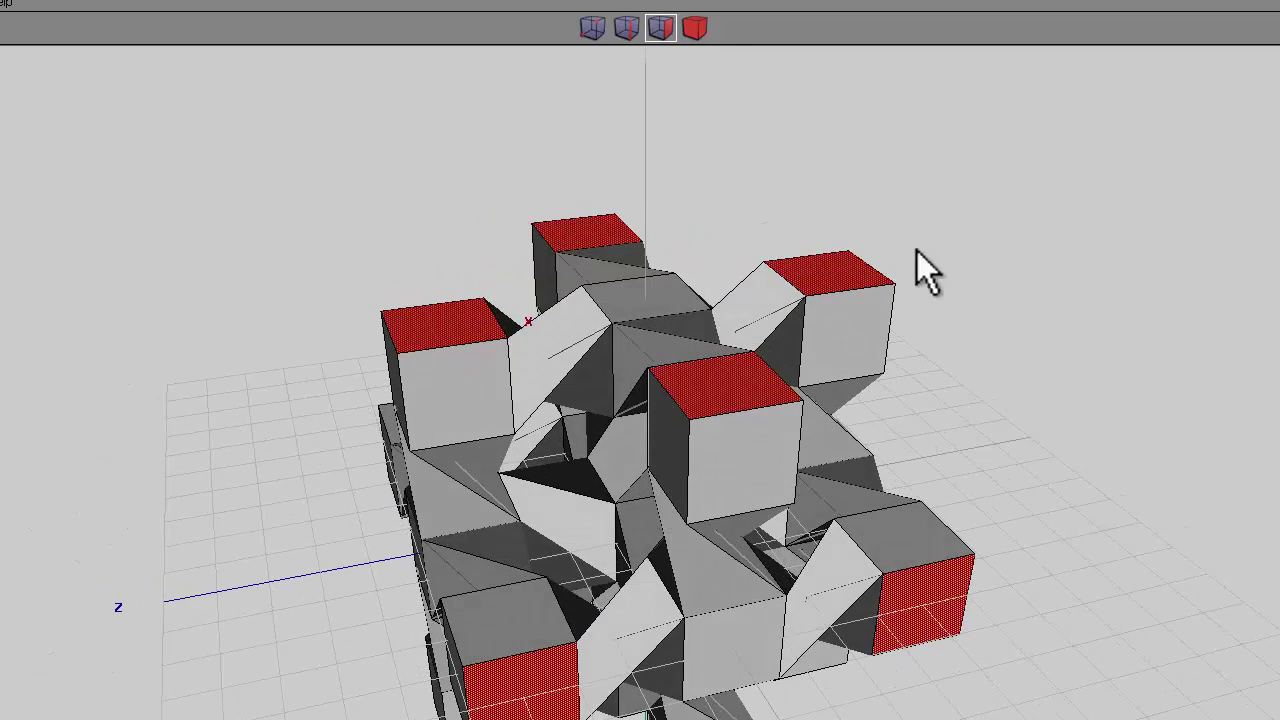
pyautogui.press('space')
pyautogui.click(462, 388)
pyautogui.click(679, 459)
pyautogui.click(508, 635)
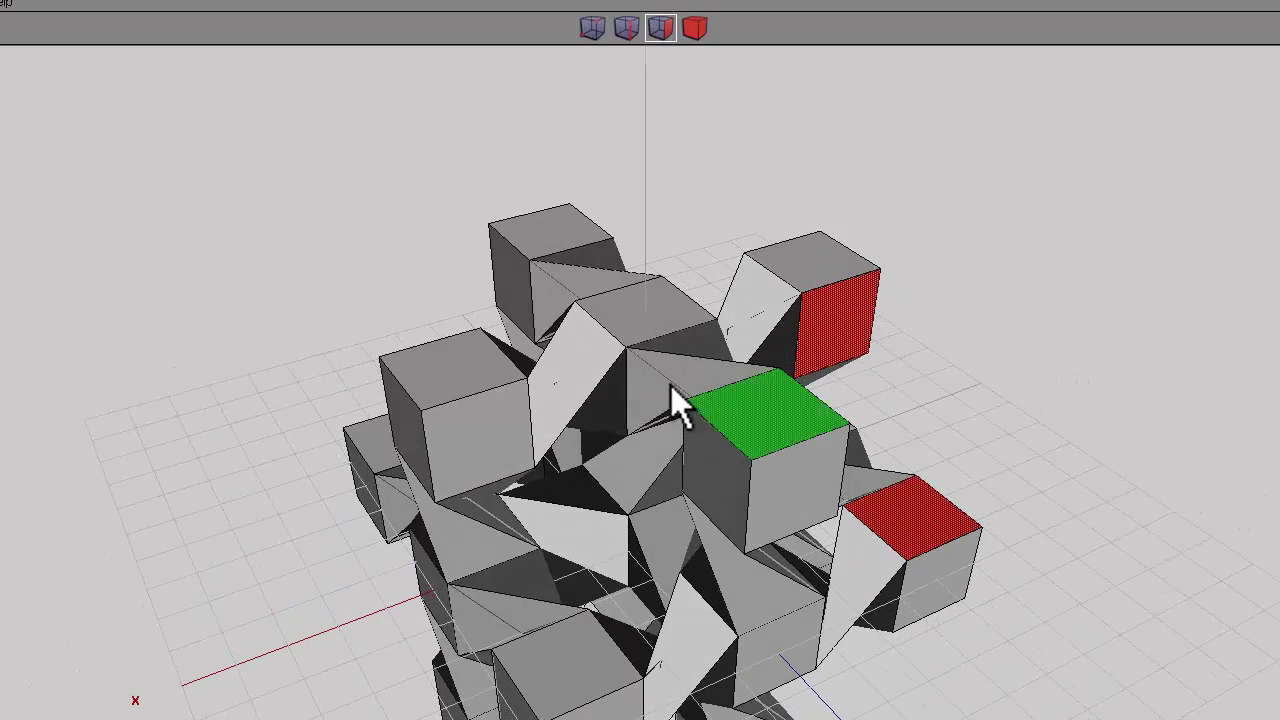
pyautogui.click(737, 487)
pyautogui.click(586, 655)
pyautogui.click(463, 340)
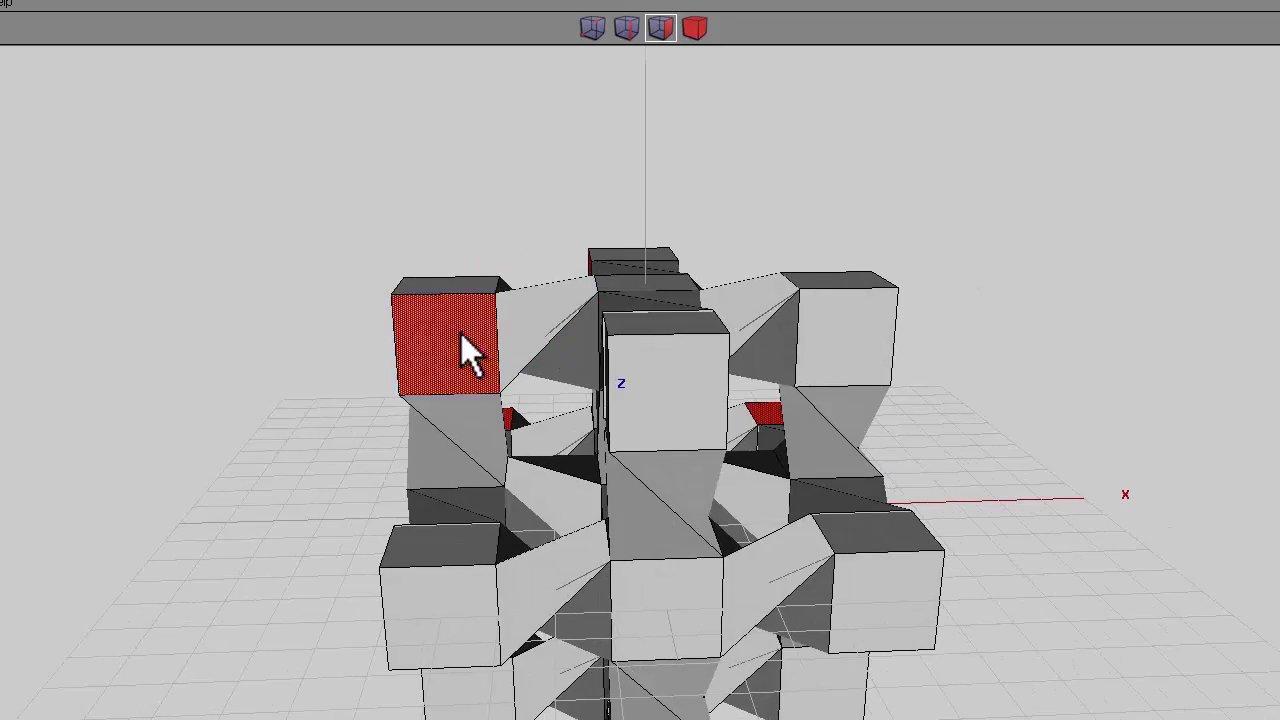
pyautogui.click(463, 542)
pyautogui.click(757, 392)
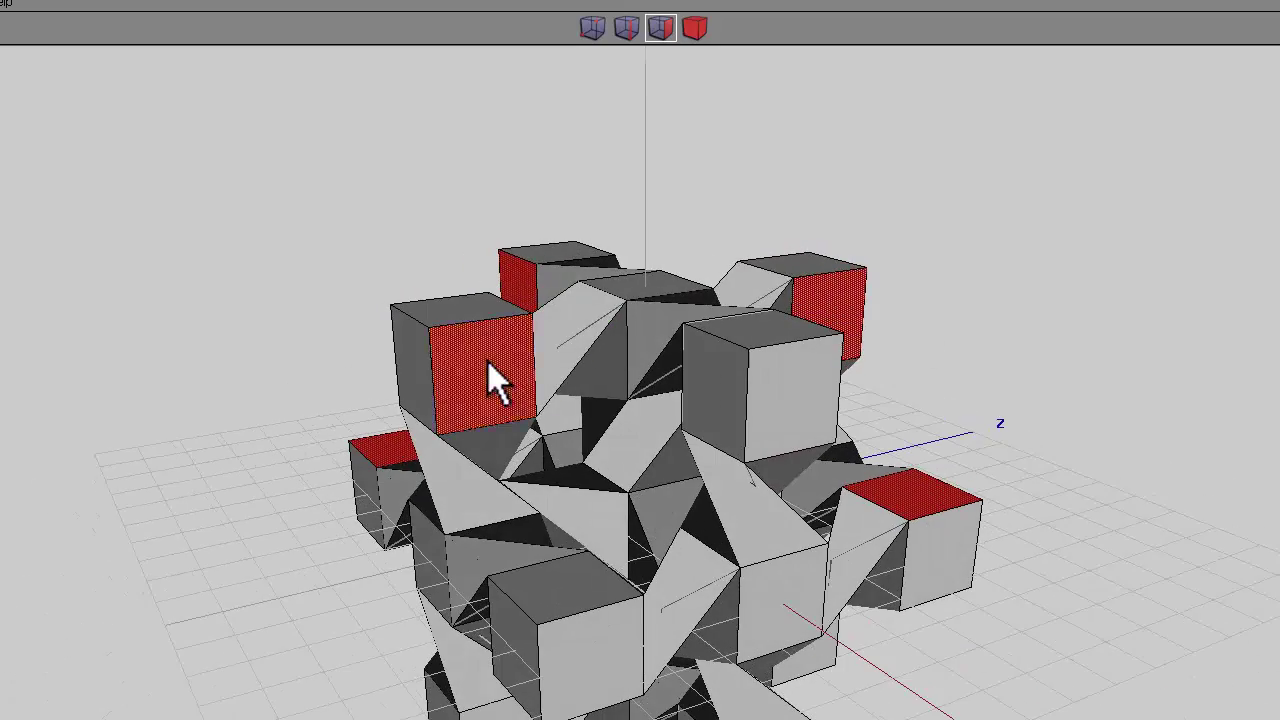
pyautogui.click(712, 400)
pyautogui.click(582, 616)
pyautogui.click(578, 600)
pyautogui.click(592, 620)
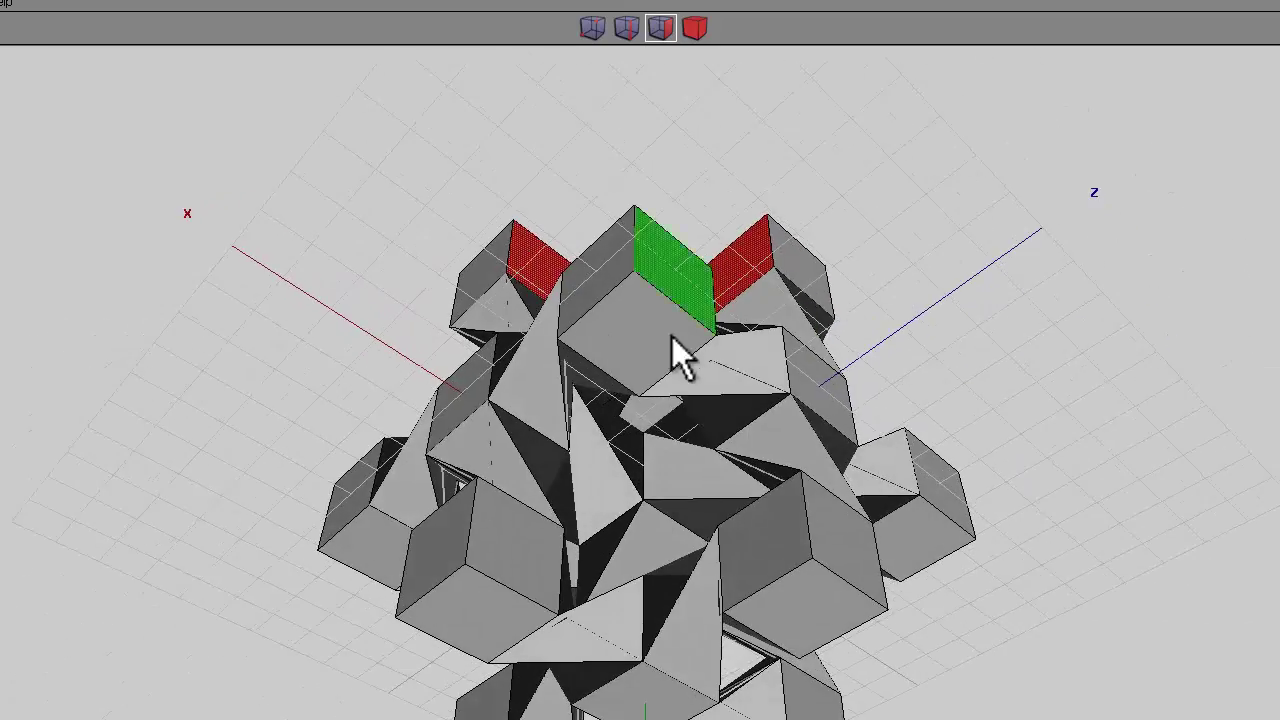
# Step: Add the corner-facing faces of the remaining edge-midpoint cubes around the opposite half of the model to the selection
pyautogui.click(672, 340)
pyautogui.click(530, 560)
pyautogui.click(720, 545)
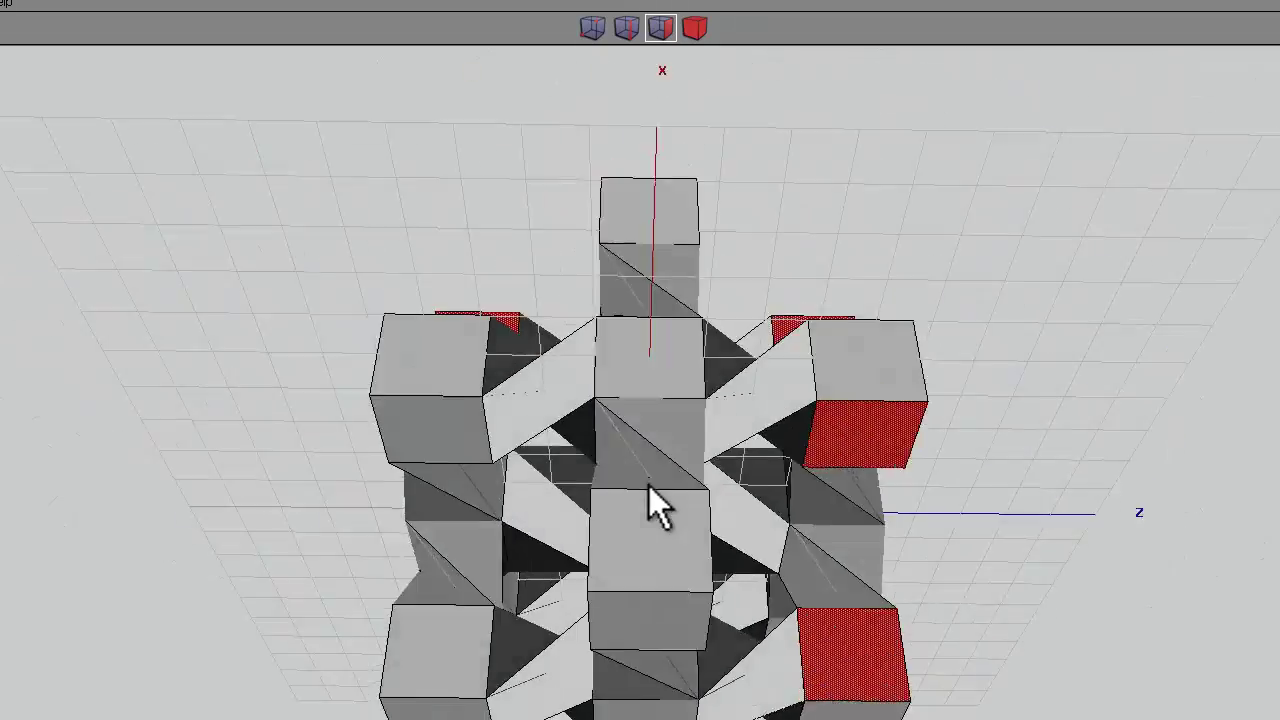
pyautogui.click(730, 405)
pyautogui.click(595, 590)
pyautogui.click(819, 626)
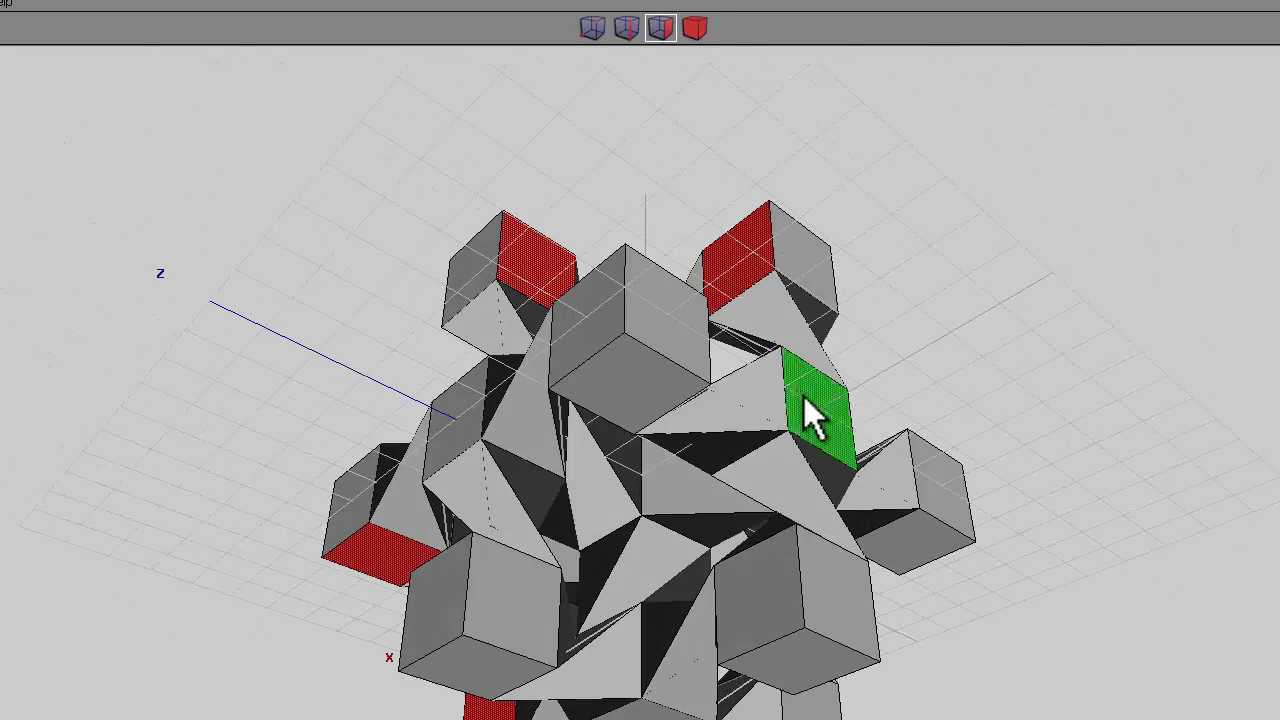
pyautogui.click(646, 412)
pyautogui.click(512, 590)
pyautogui.click(772, 605)
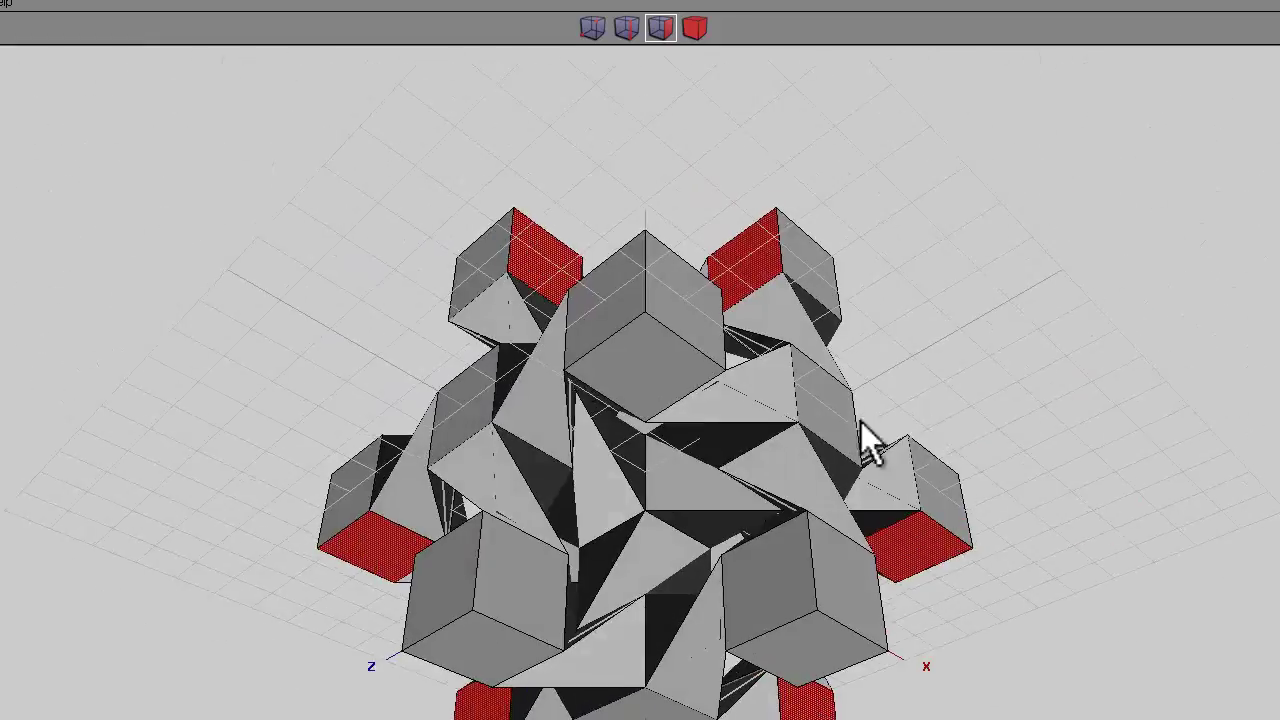
pyautogui.click(705, 405)
pyautogui.click(560, 565)
pyautogui.click(784, 595)
pyautogui.click(915, 462)
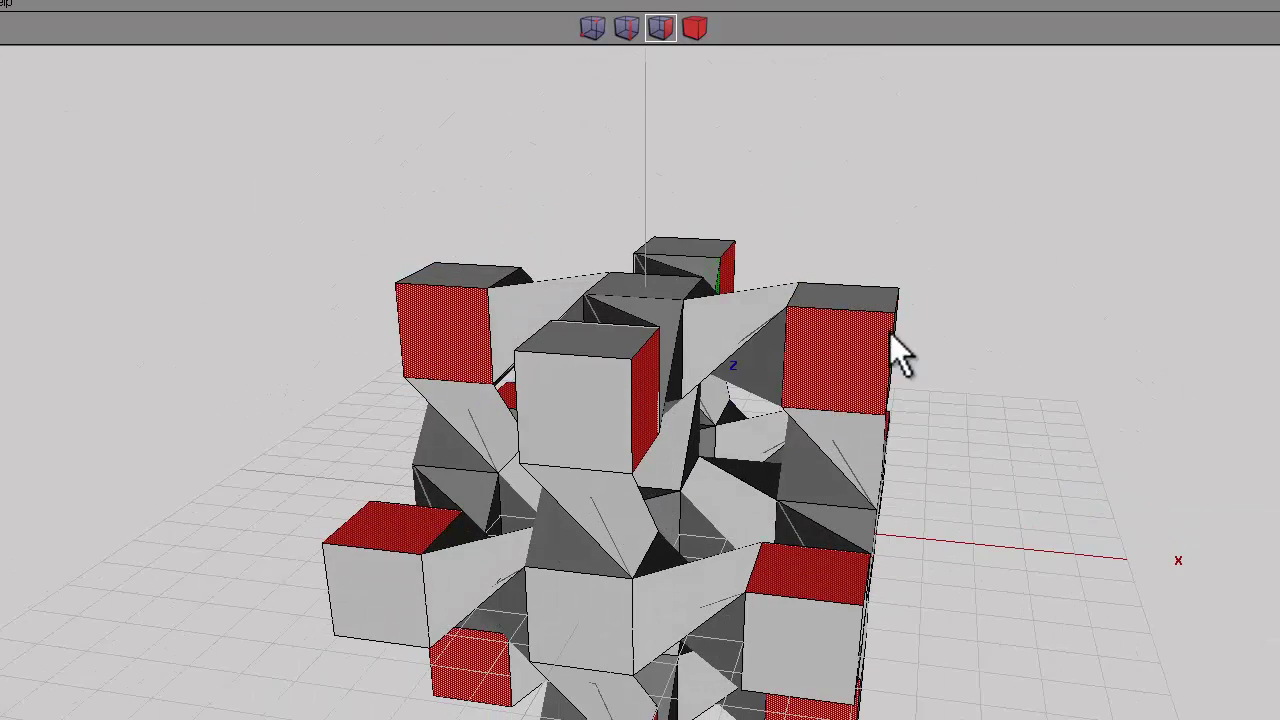
# Step: Extrude the selected corner-facing faces along their normals by about one cube length
pyautogui.rightClick(838, 195)
pyautogui.click(828, 337)
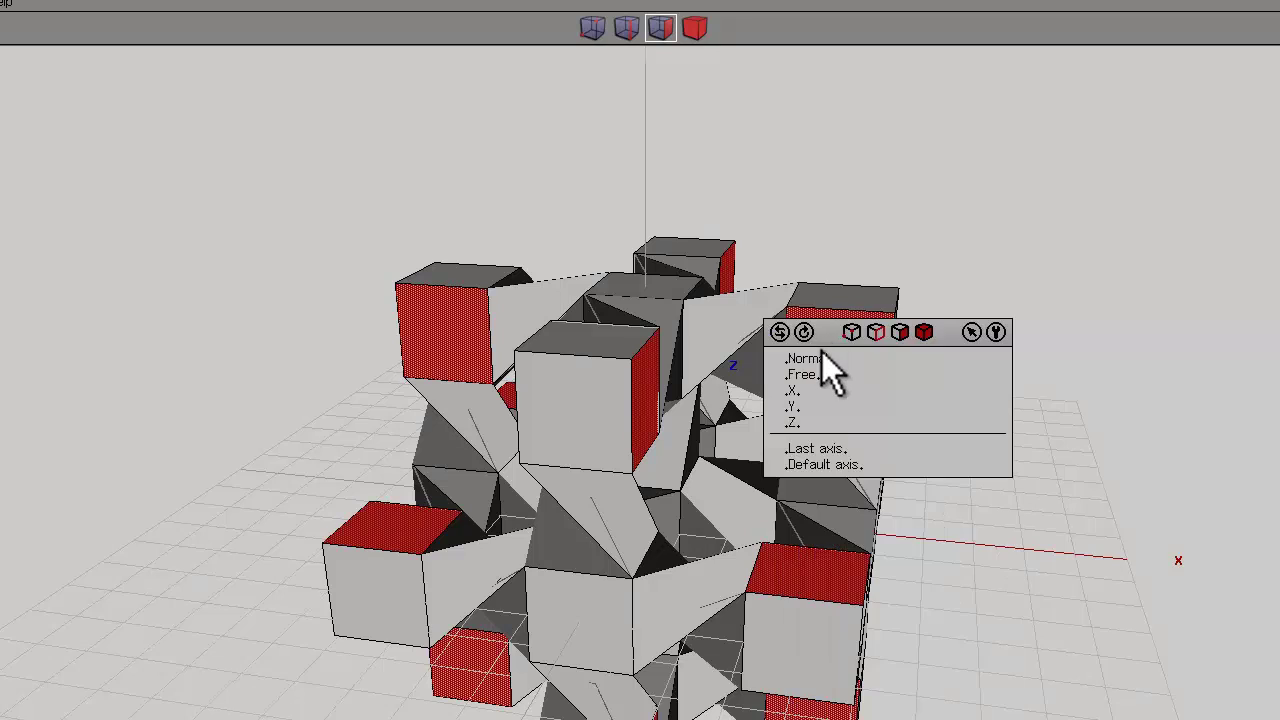
pyautogui.click(821, 356)
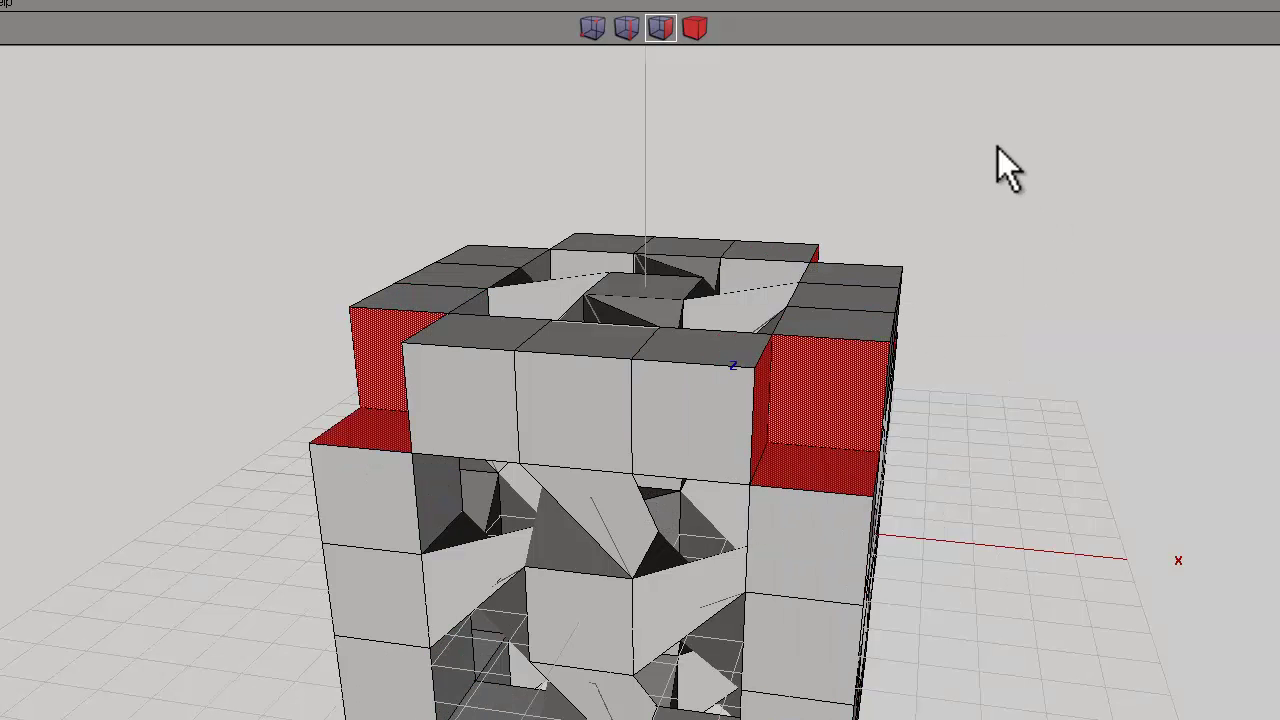
# Step: Rotate the end faces of the new edge arms about their normals by a quarter turn
pyautogui.rightClick(1000, 145)
pyautogui.click(1000, 183)
pyautogui.click(983, 212)
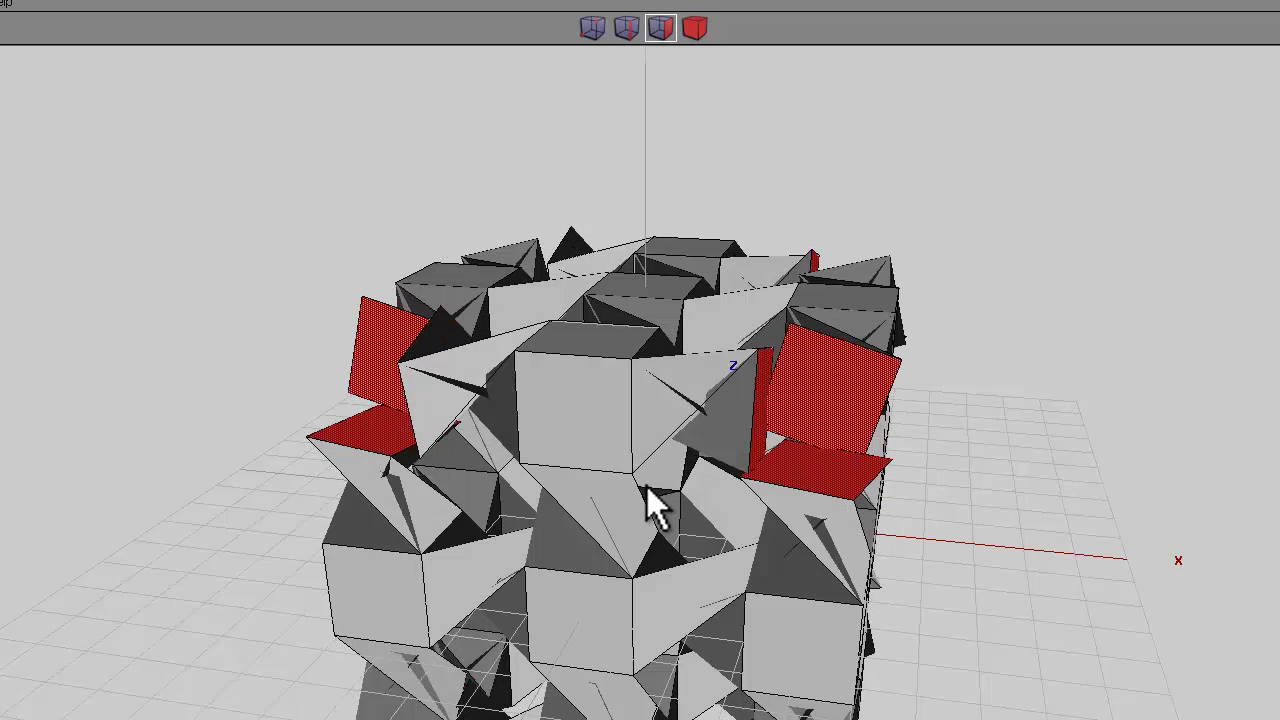
pyautogui.click(643, 500)
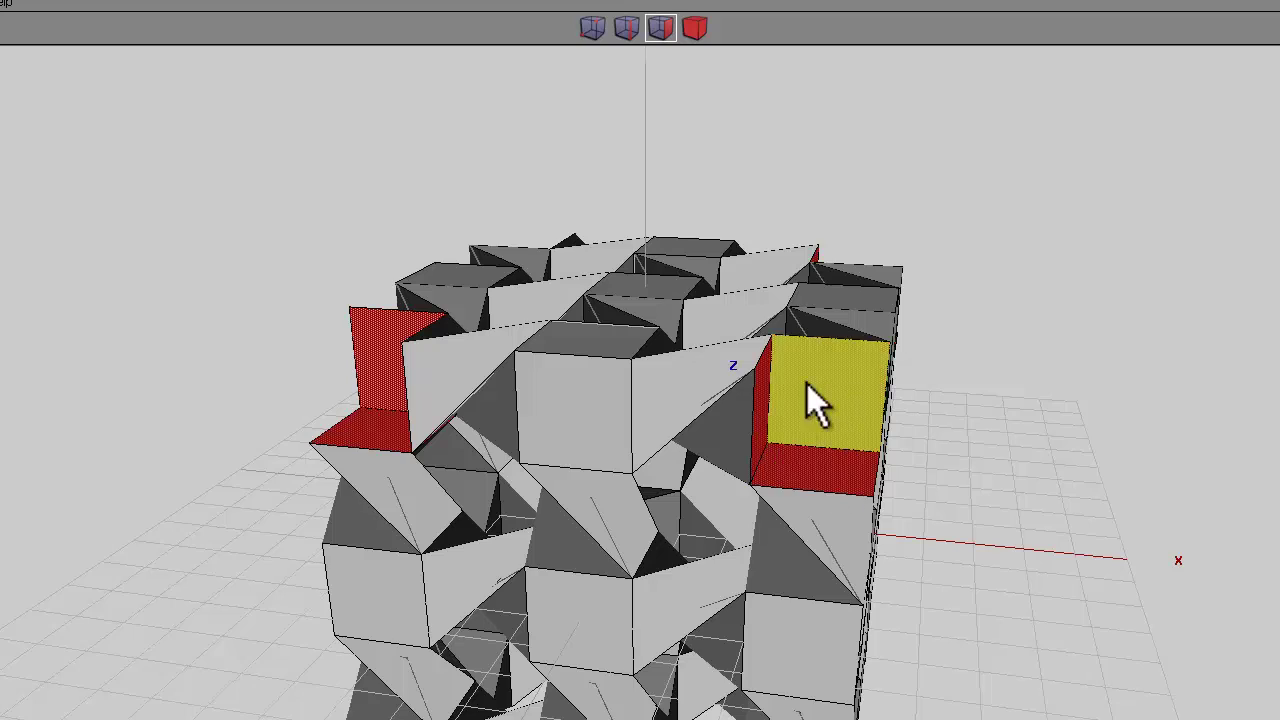
# Step: Clear the selection and select one horizontal arm end face at each of the model's outer corners
pyautogui.press('space')
pyautogui.click(835, 473)
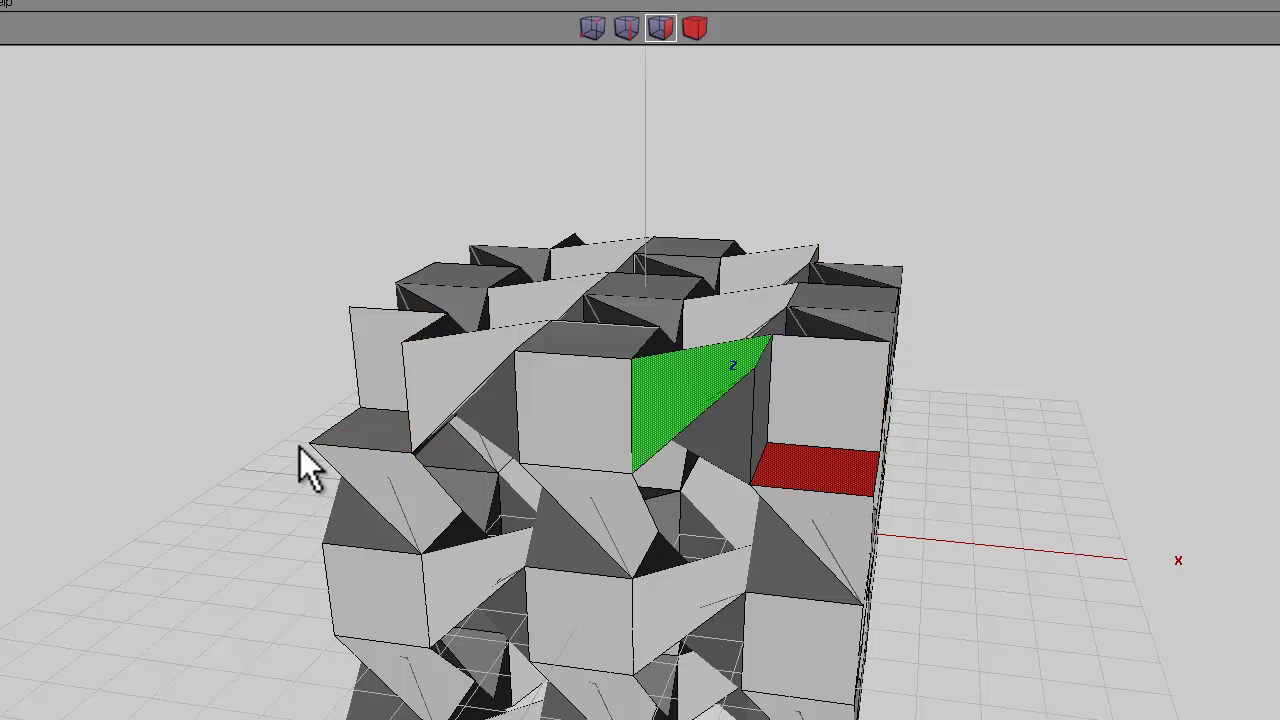
pyautogui.click(359, 432)
pyautogui.moveTo(646, 484); pyautogui.dragTo(620, 290, button='middle')
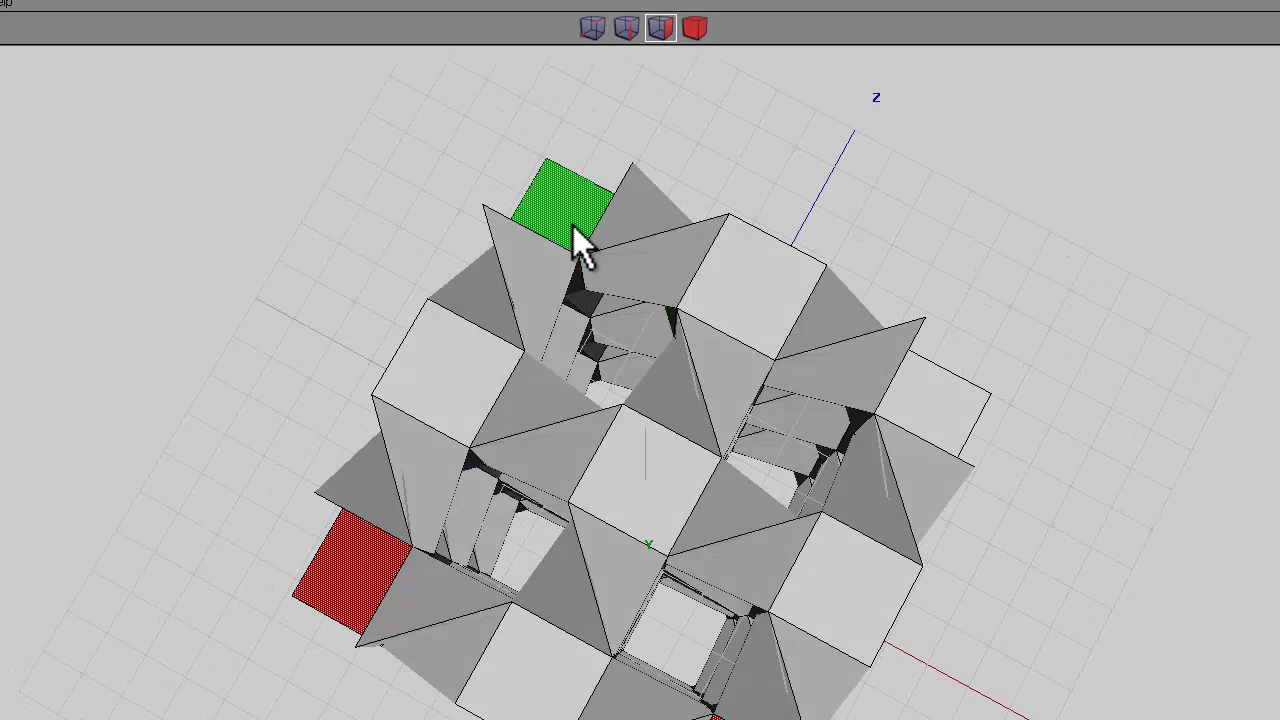
pyautogui.click(980, 418)
pyautogui.moveTo(986, 391); pyautogui.dragTo(526, 276, button='middle')
pyautogui.click(526, 276)
pyautogui.click(352, 682)
pyautogui.click(965, 447)
pyautogui.moveTo(1080, 428); pyautogui.dragTo(1117, 233, button='middle')
# Step: Extrude the selected end faces along their normals by about one cube length to fill the outer corners with cubes
pyautogui.rightClick(1036, 262)
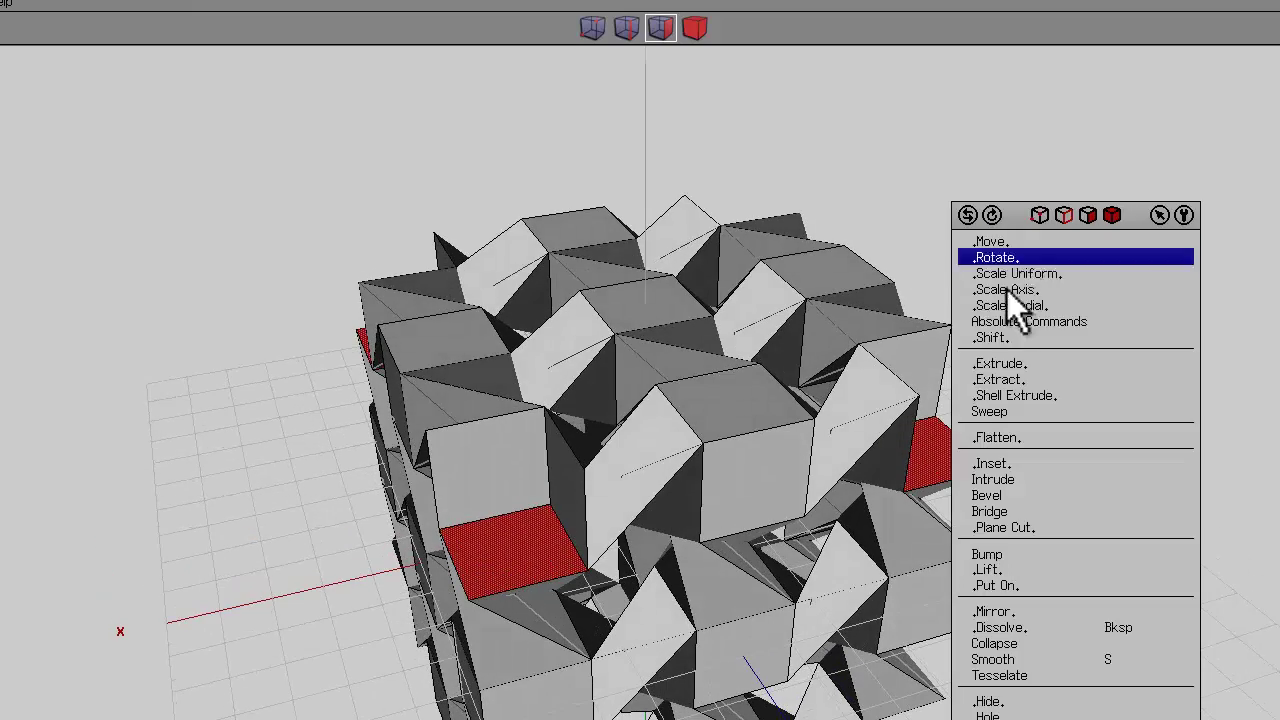
pyautogui.click(1016, 368)
pyautogui.click(993, 389)
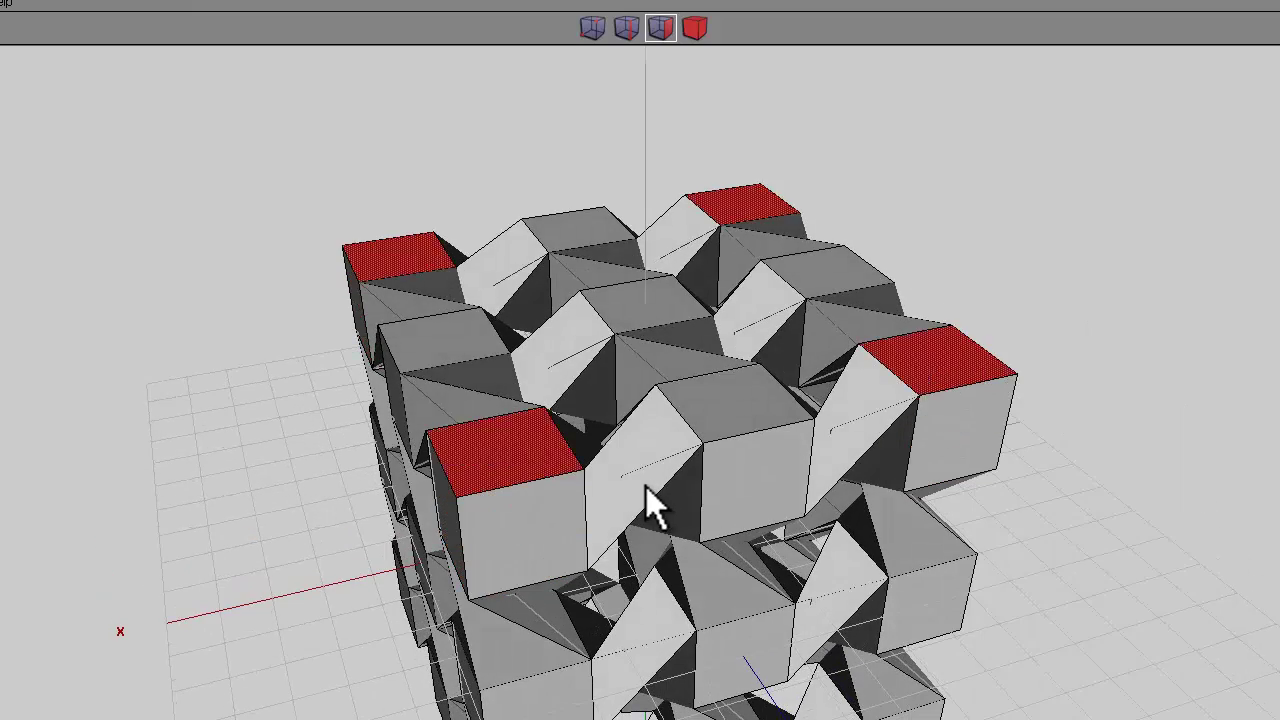
pyautogui.click(645, 486)
# Step: Select the model as a whole body and weld its coincident vertices
pyautogui.moveTo(999, 353); pyautogui.dragTo(645, 487, button='middle')
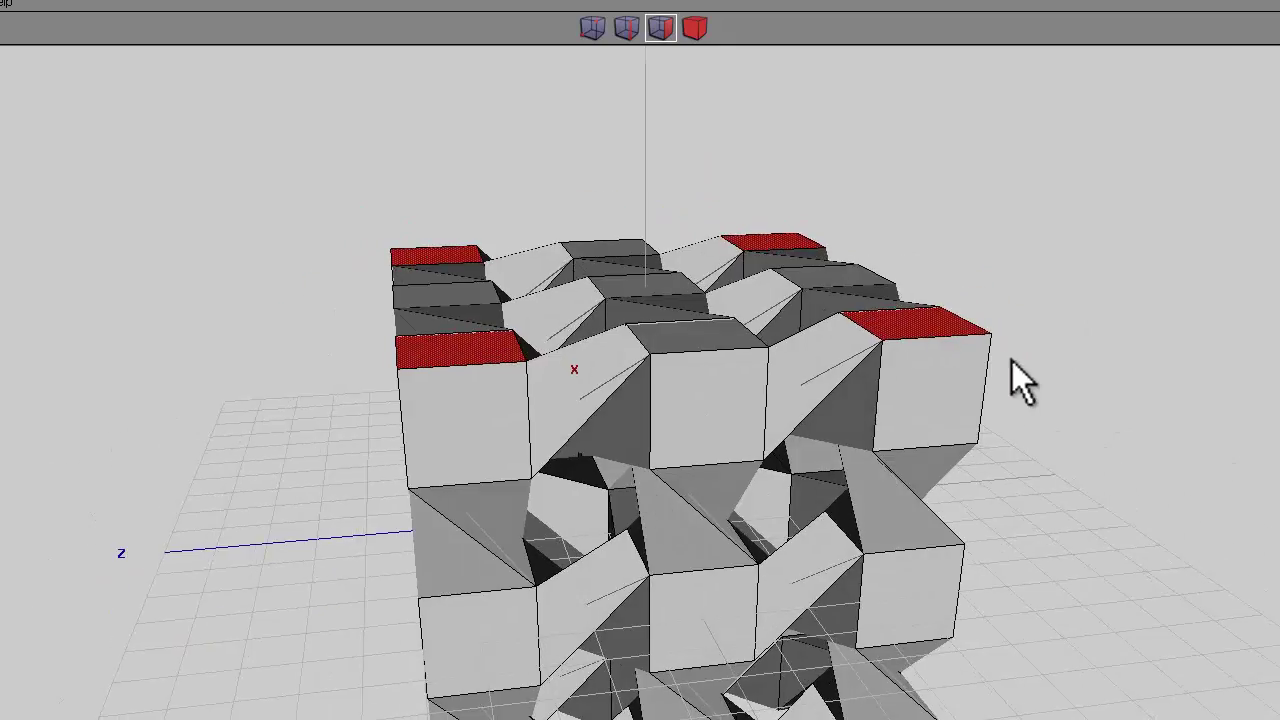
pyautogui.click(705, 37)
pyautogui.rightClick(750, 133)
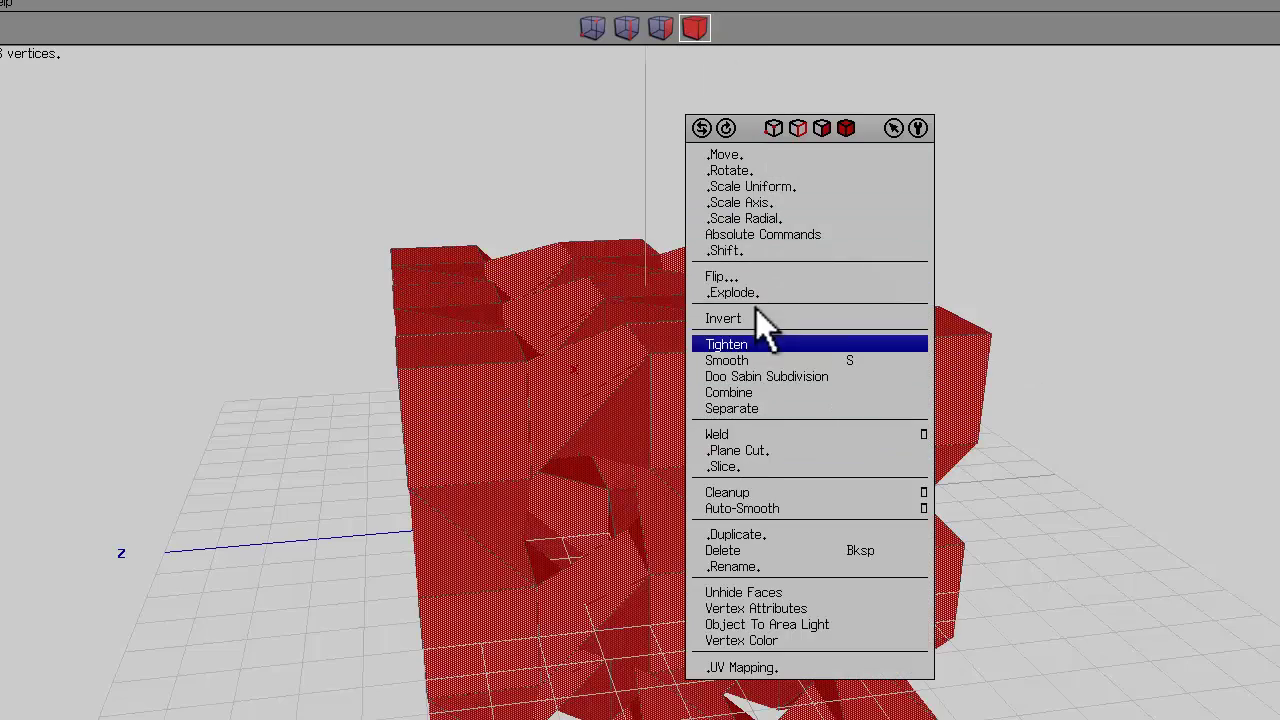
pyautogui.click(754, 434)
# Step: Select all edges of the welded body and store the edge selection
pyautogui.moveTo(1019, 276); pyautogui.dragTo(646, 486, button='middle')
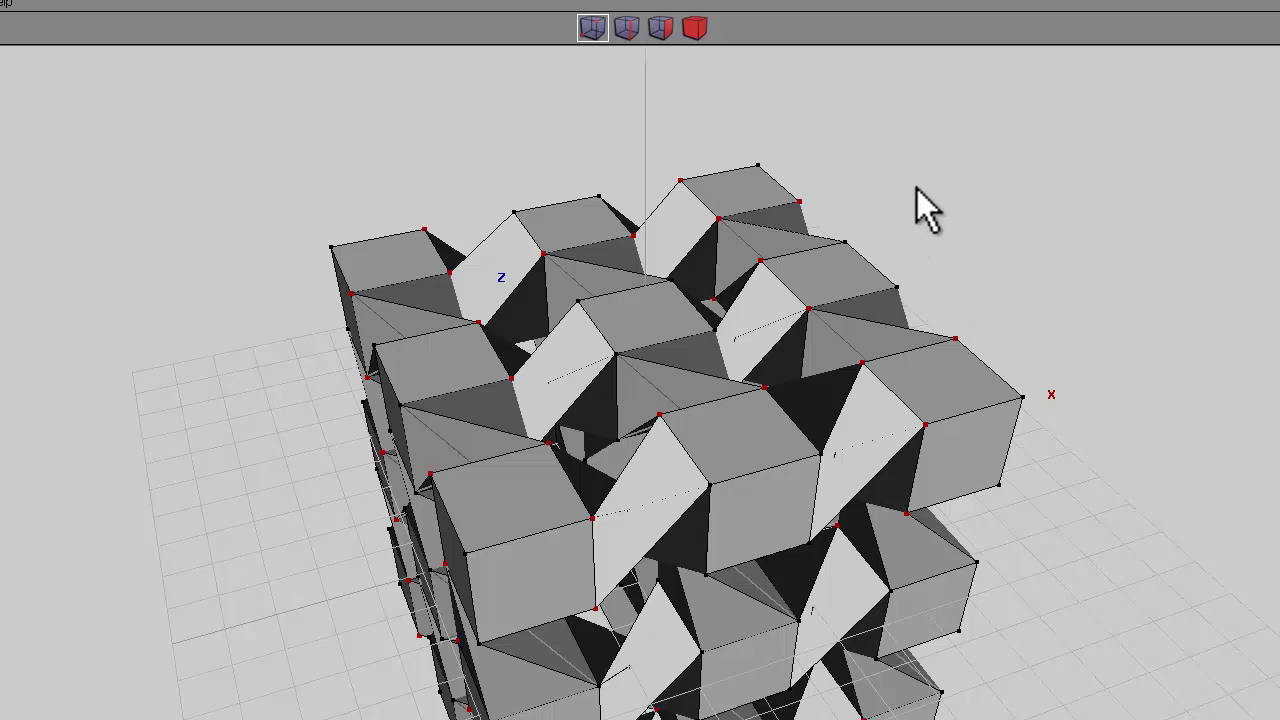
pyautogui.click(697, 30)
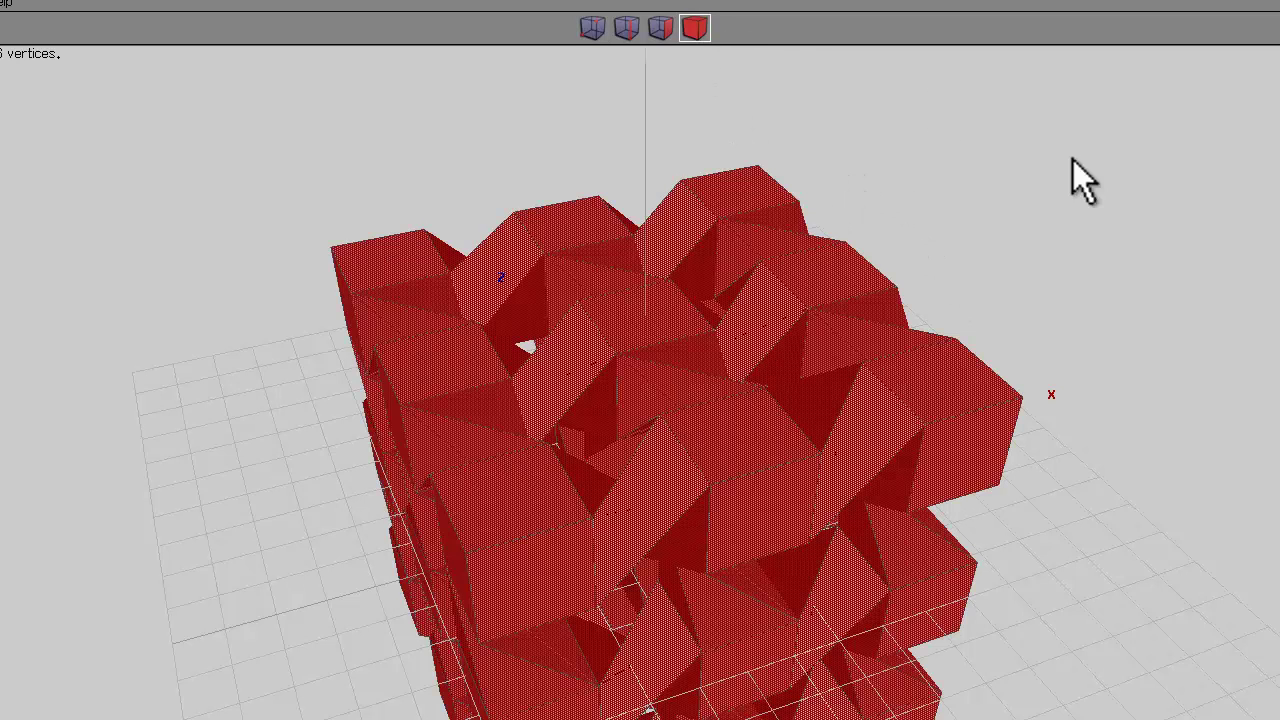
pyautogui.click(626, 29)
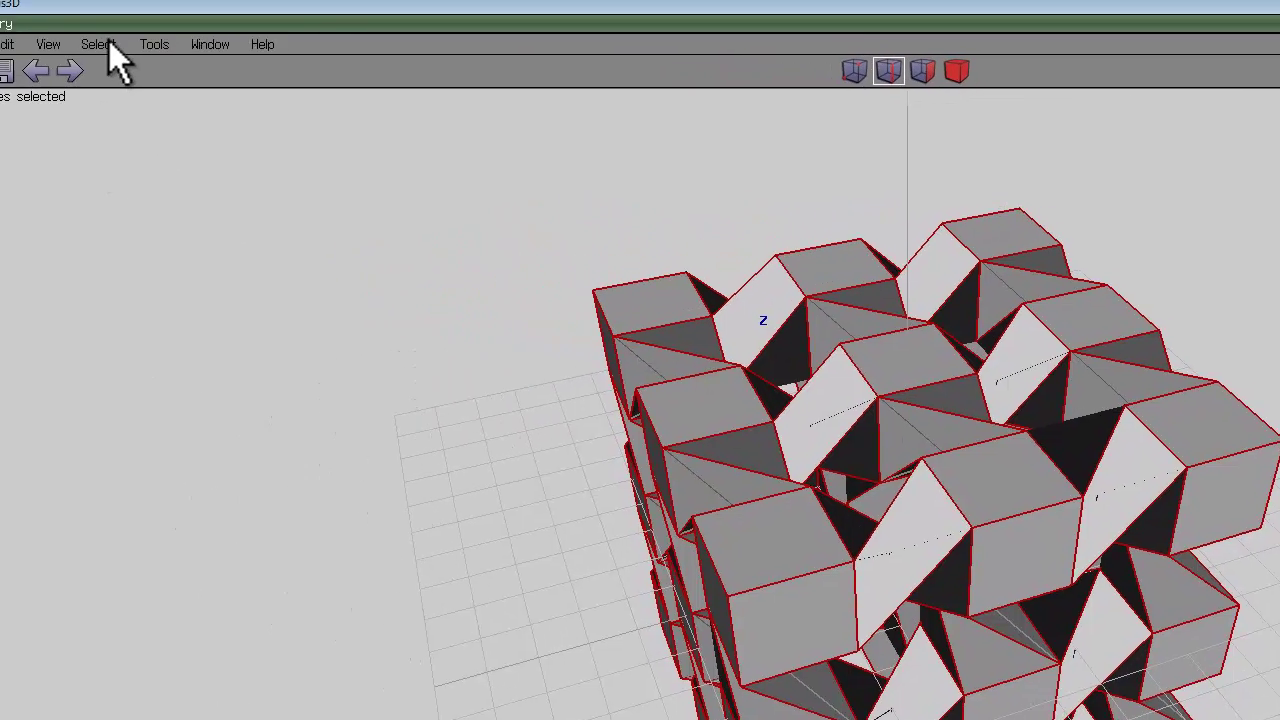
pyautogui.click(158, 50)
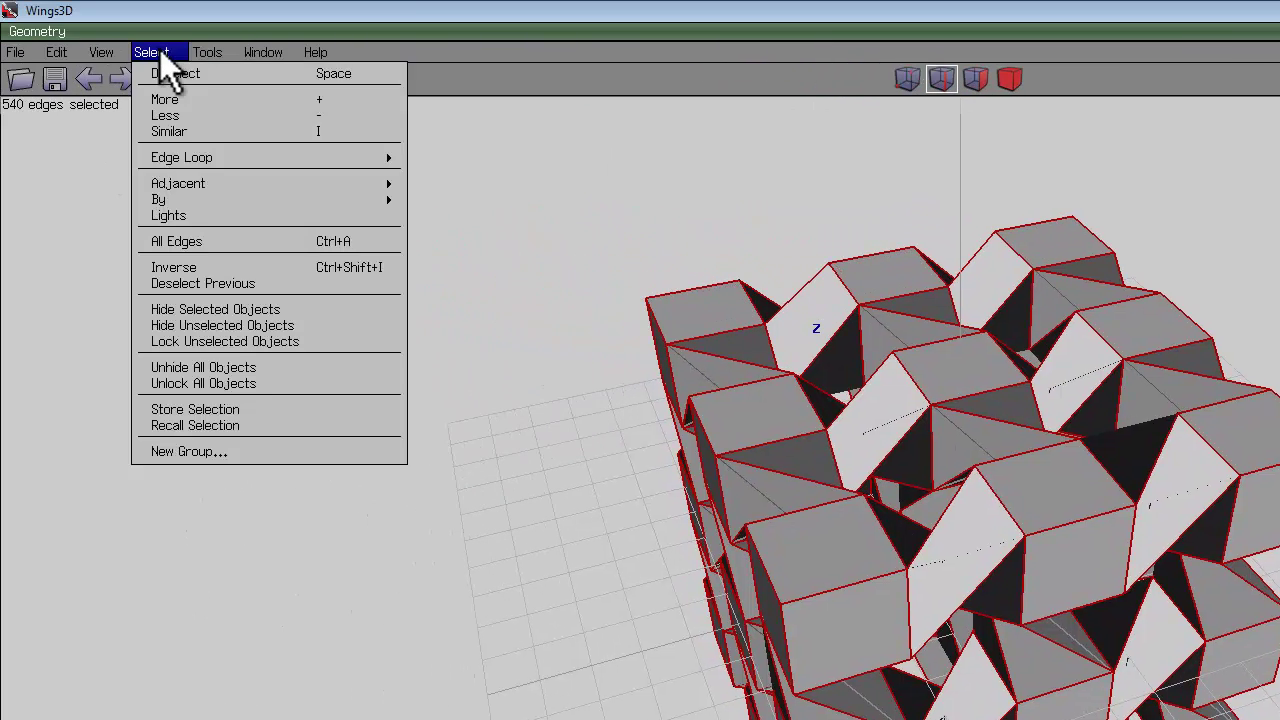
pyautogui.click(203, 411)
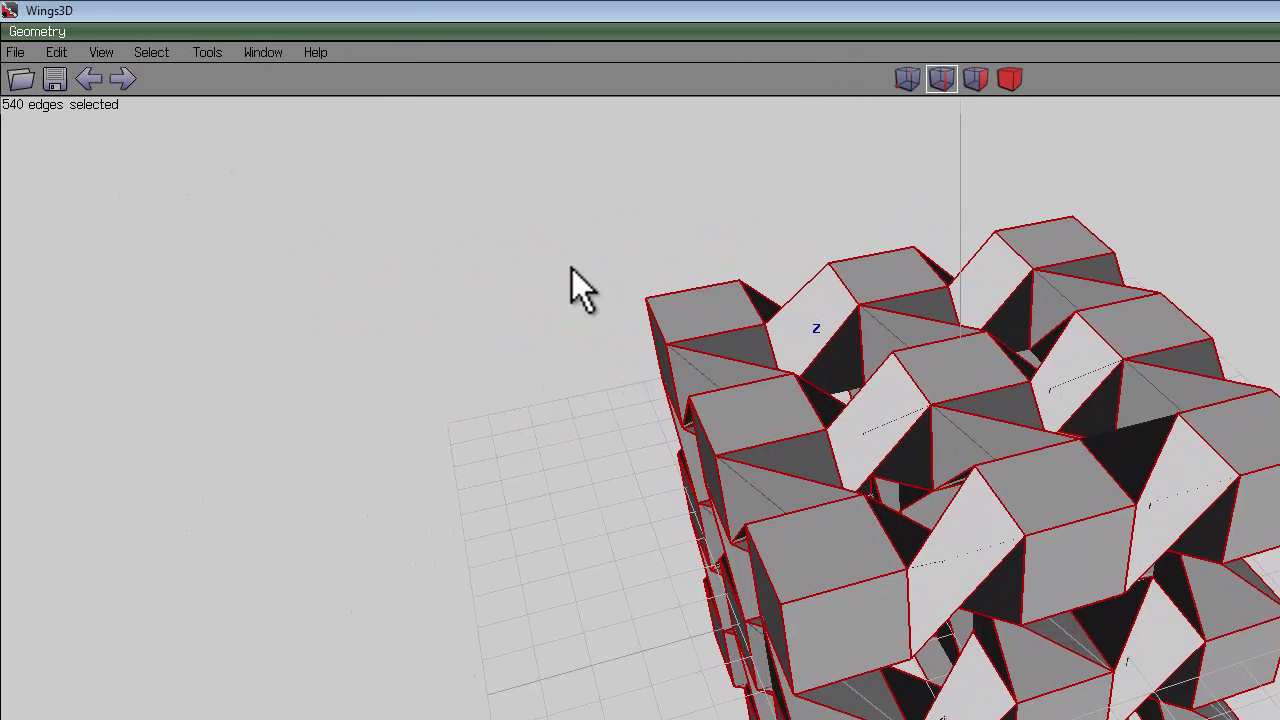
# Step: Convert the selection to all vertices and connect them so that diagonal edges split the twisted faces
pyautogui.click(907, 79)
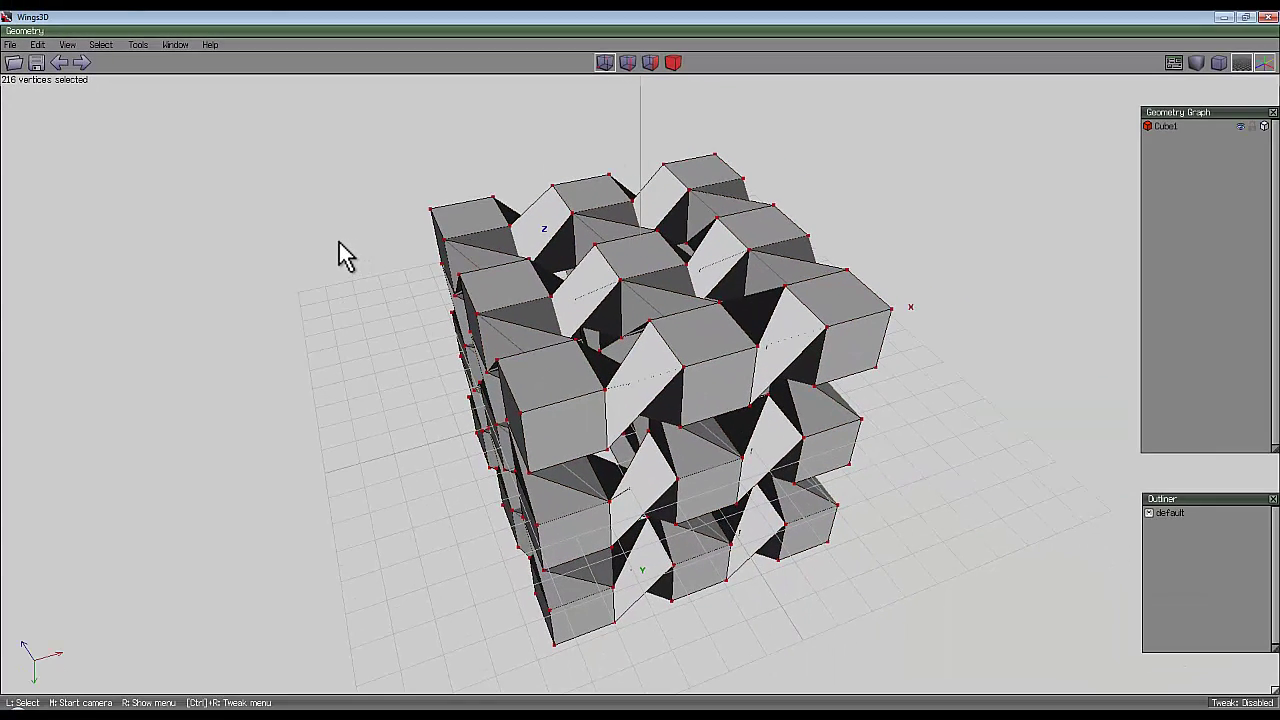
pyautogui.hotkey('ctrl', 'z')
pyautogui.middleClick(340, 230)
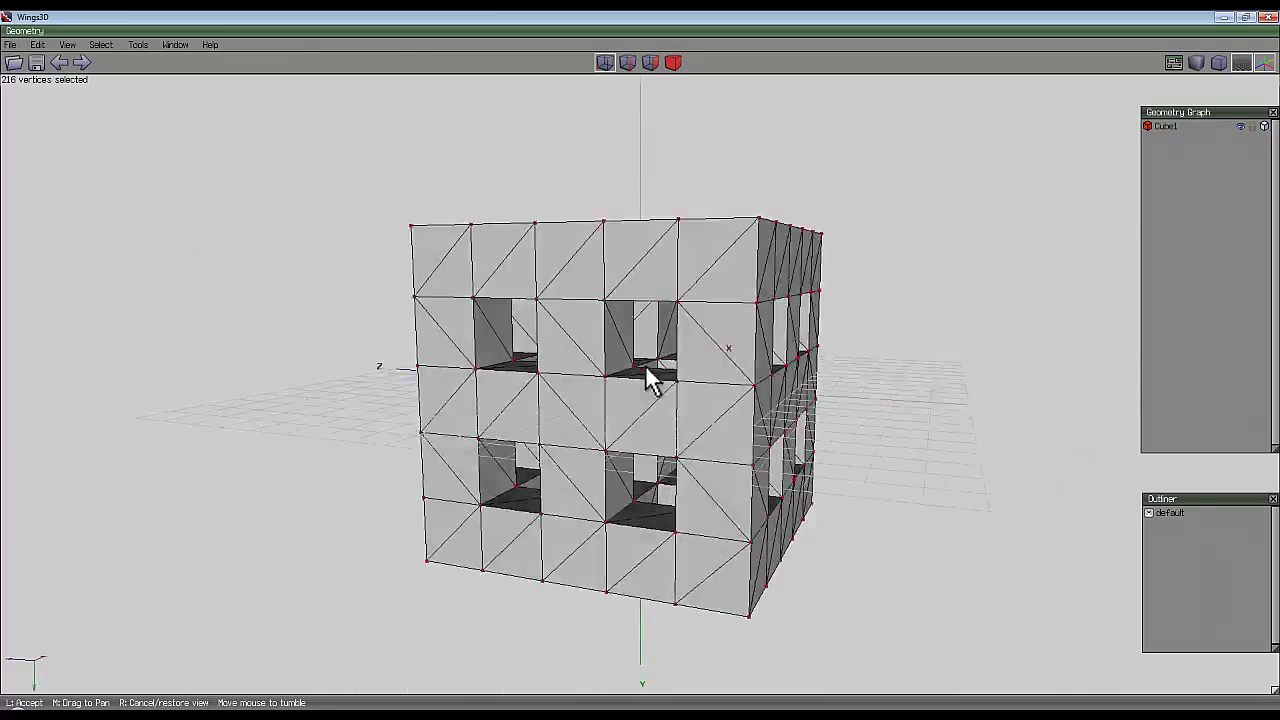
pyautogui.click(472, 310)
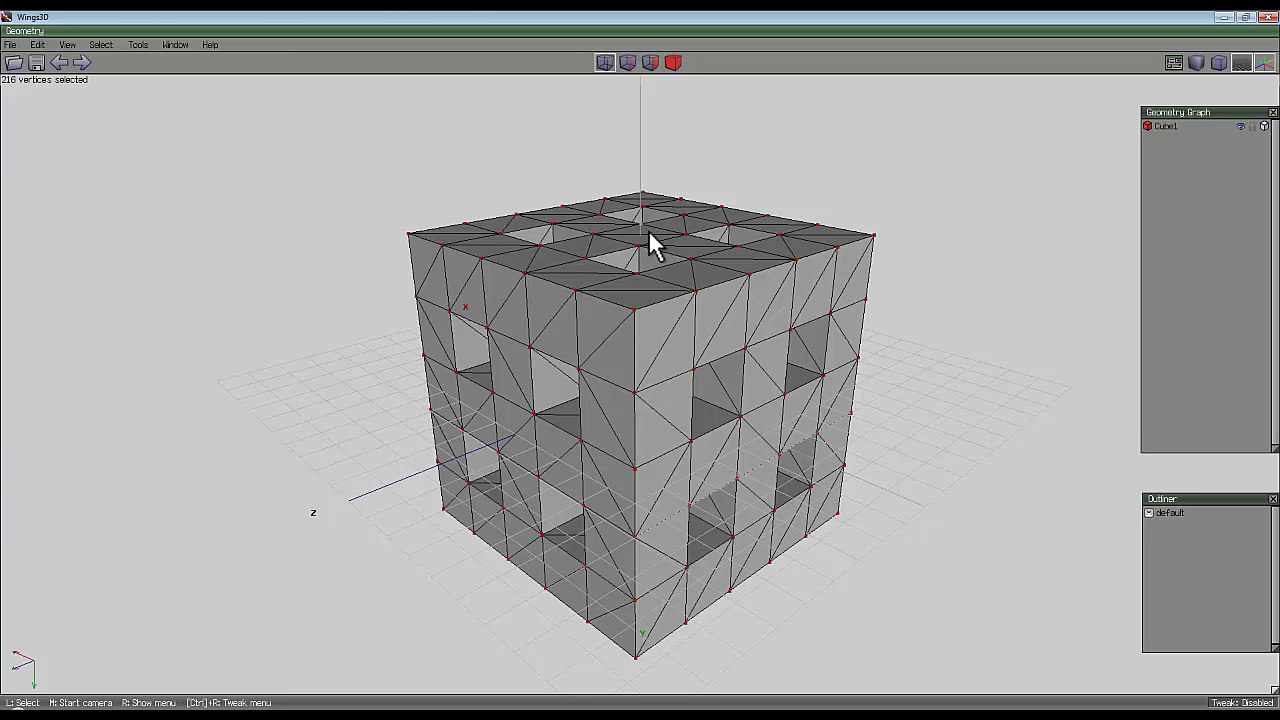
# Step: Recall the stored edge selection and invert it to select only the newly added diagonal edges
pyautogui.click(628, 63)
pyautogui.click(101, 45)
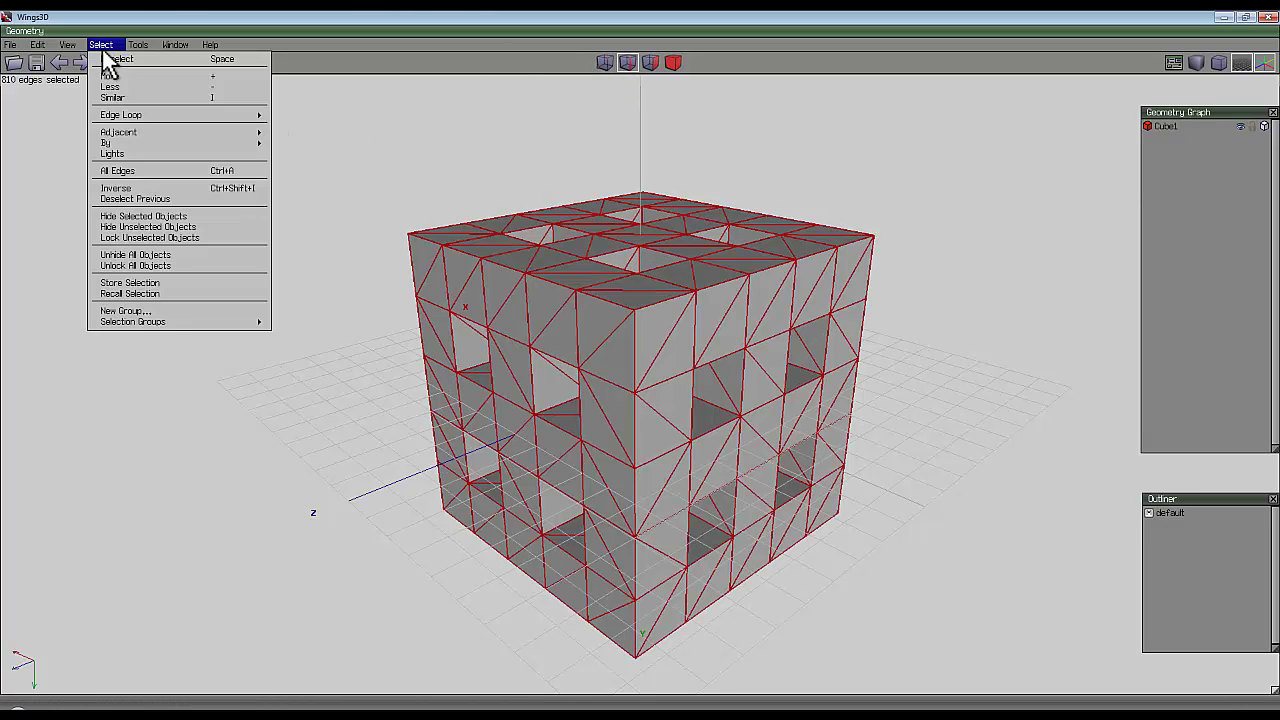
pyautogui.click(165, 294)
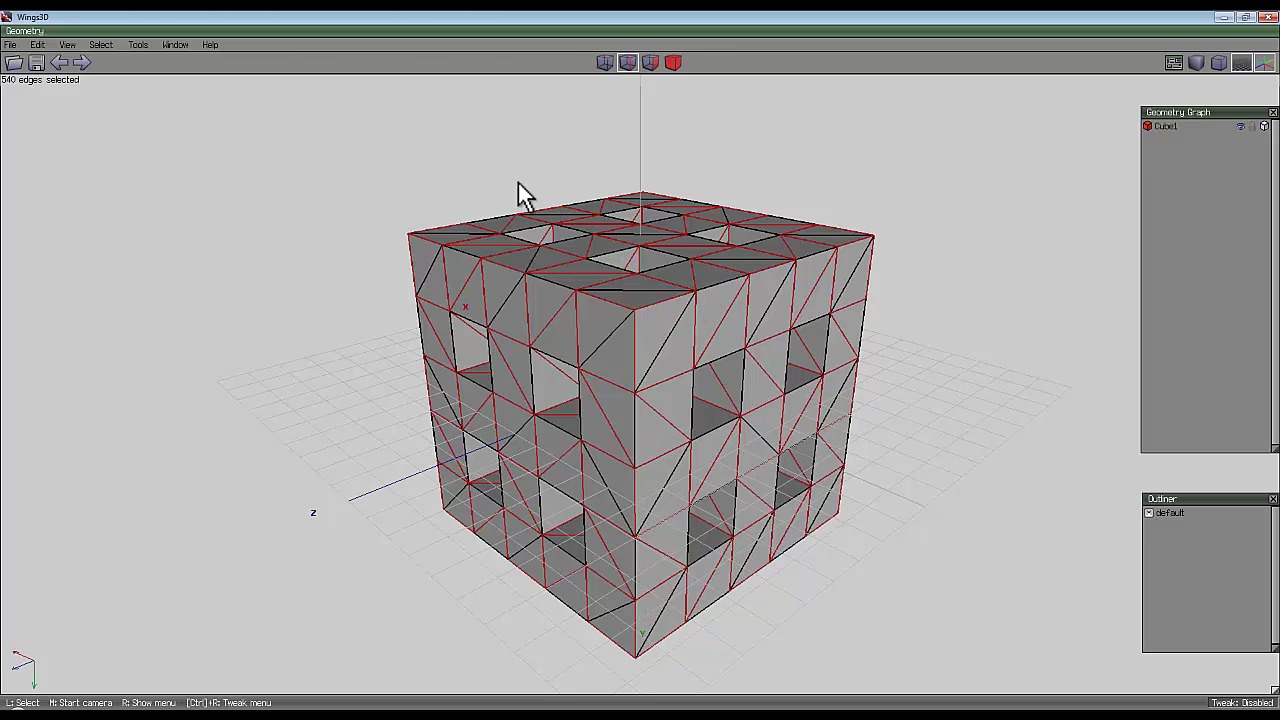
pyautogui.click(101, 45)
pyautogui.click(122, 193)
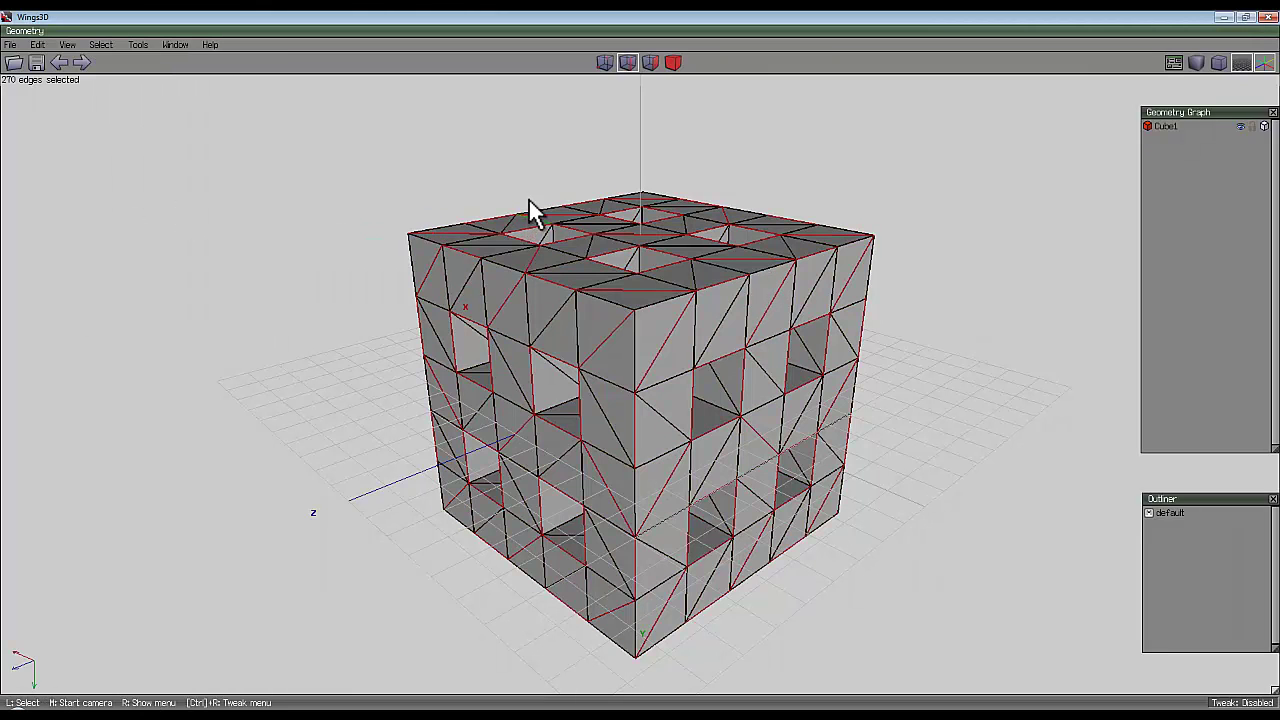
# Step: Bevel the selected diagonal edges by about 0.69
pyautogui.rightClick(610, 180)
pyautogui.click(610, 363)
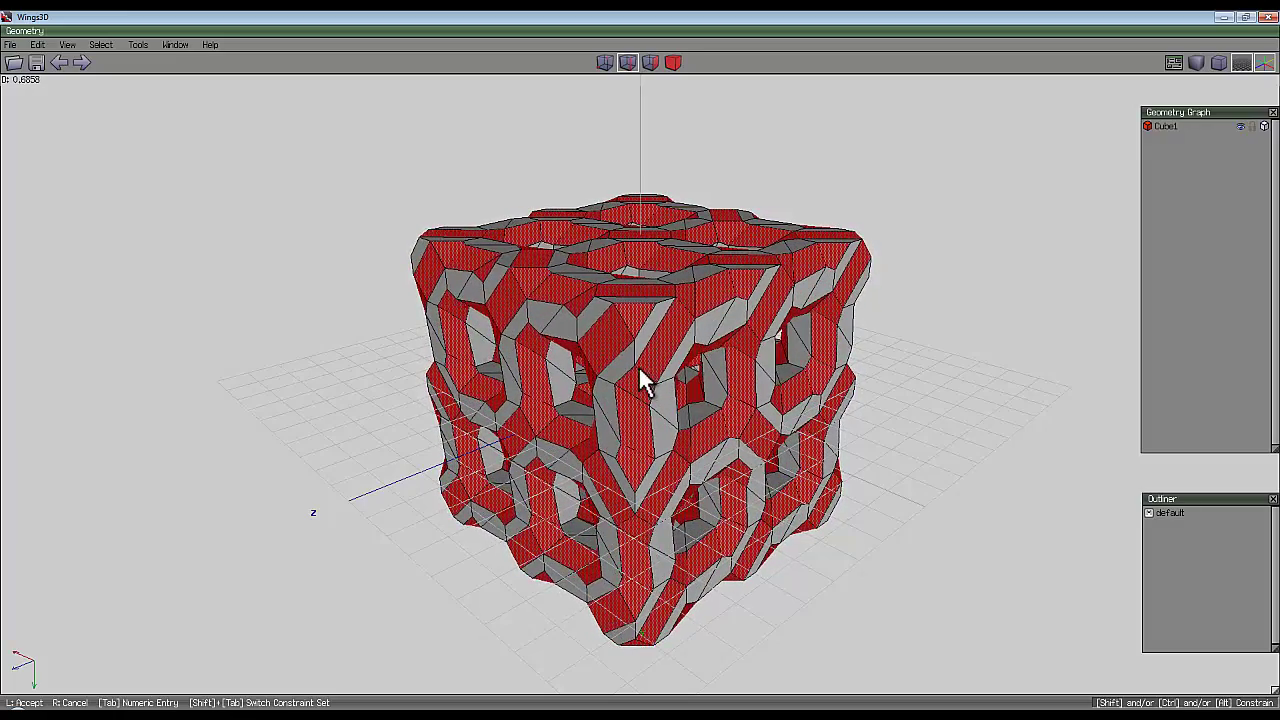
pyautogui.click(645, 380)
# Step: Extrude the selected bevel faces outward by 0.5
pyautogui.middleClick(948, 325)
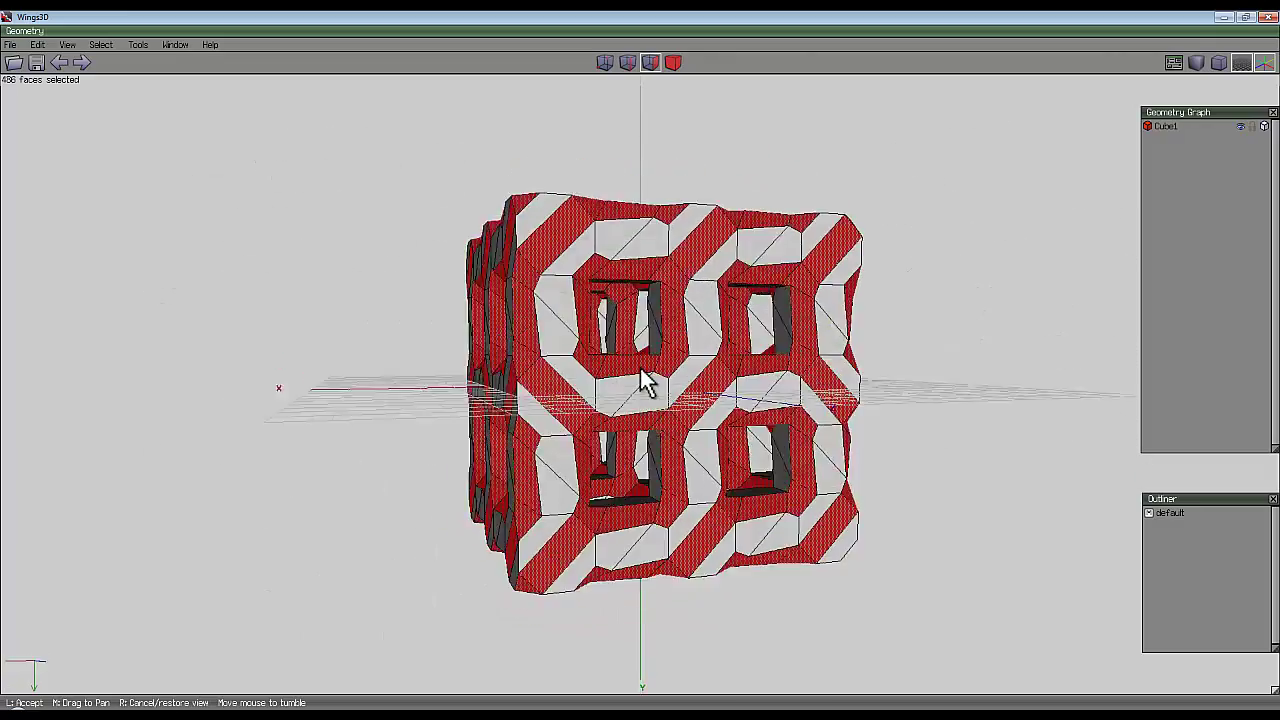
pyautogui.click(639, 366)
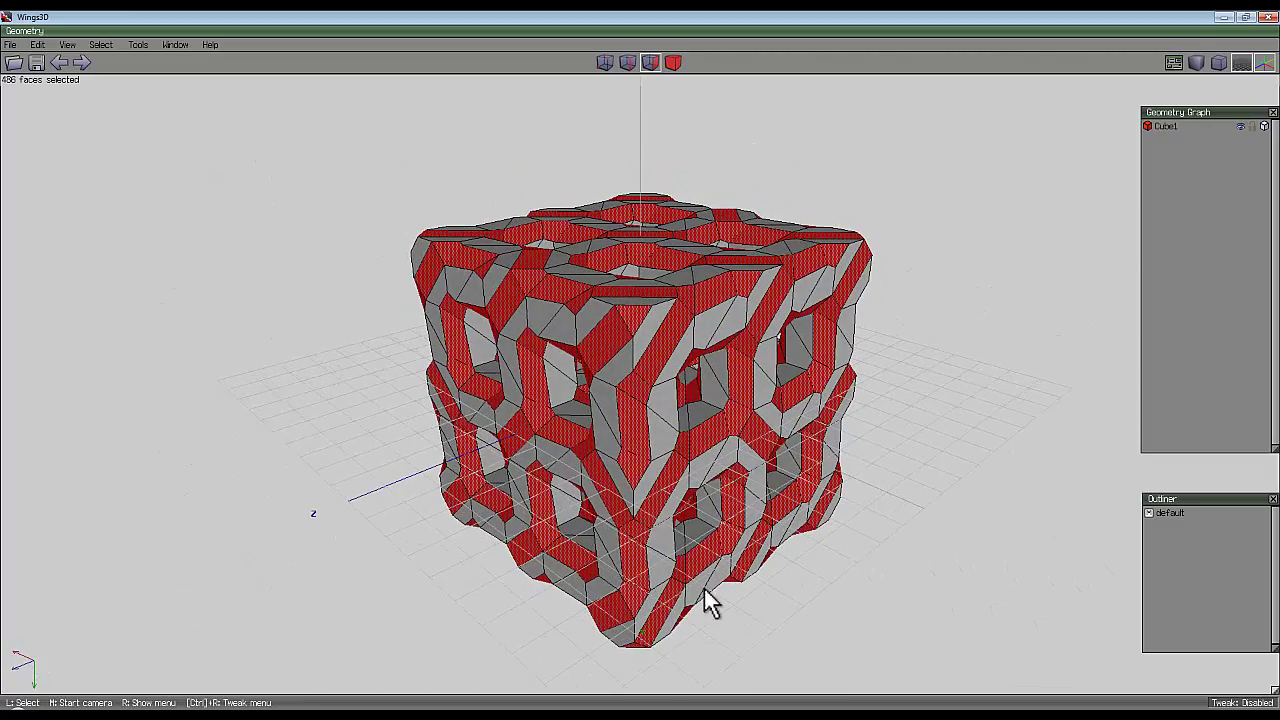
pyautogui.rightClick(769, 139)
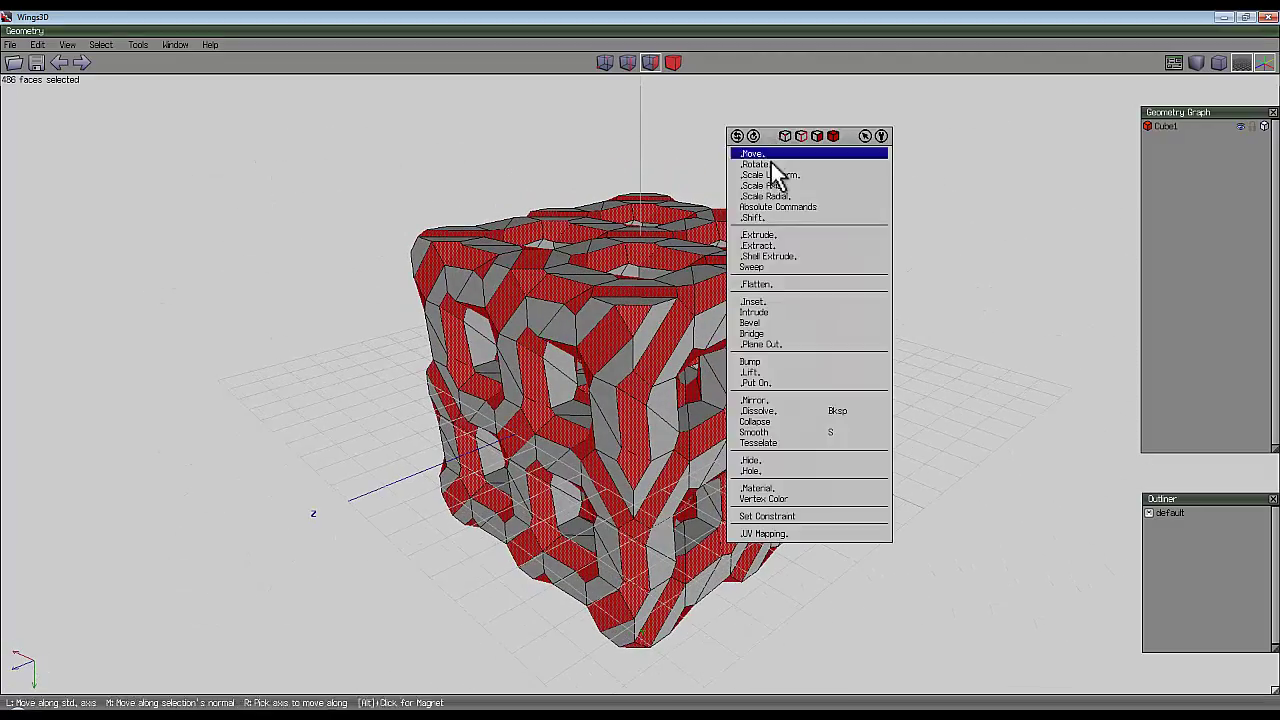
pyautogui.click(771, 232)
pyautogui.click(760, 250)
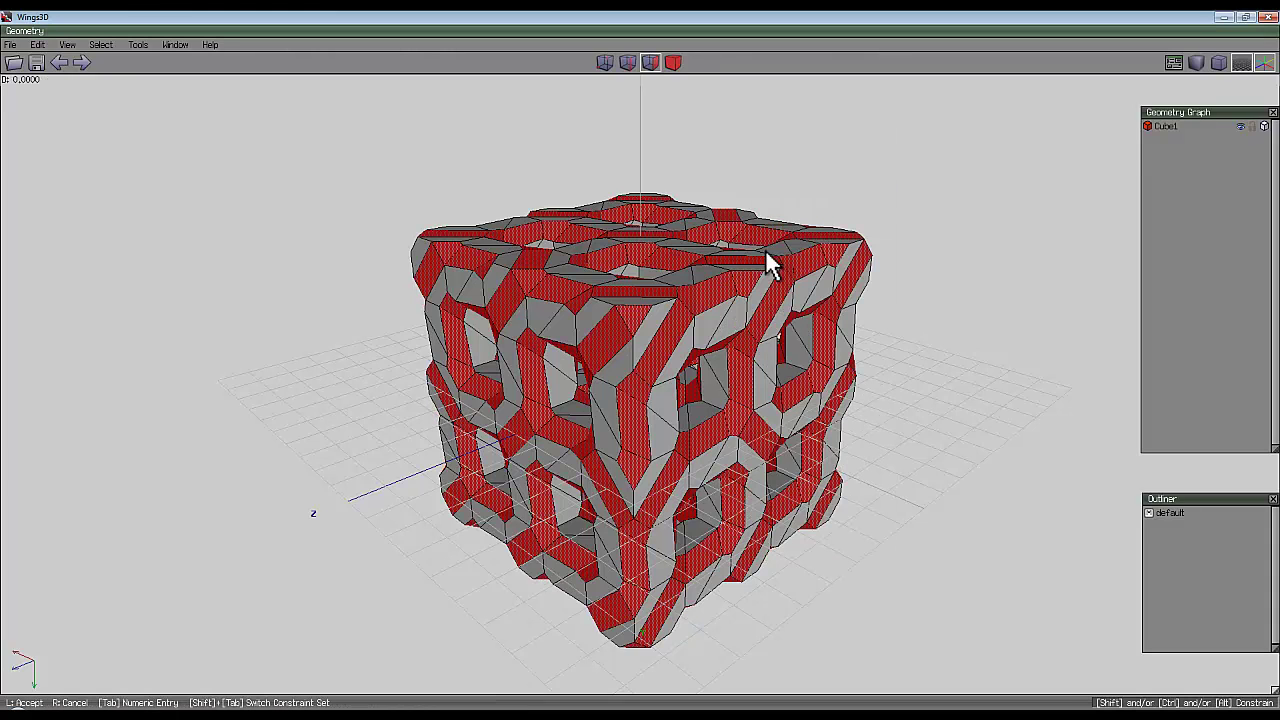
pyautogui.moveTo(648, 380)
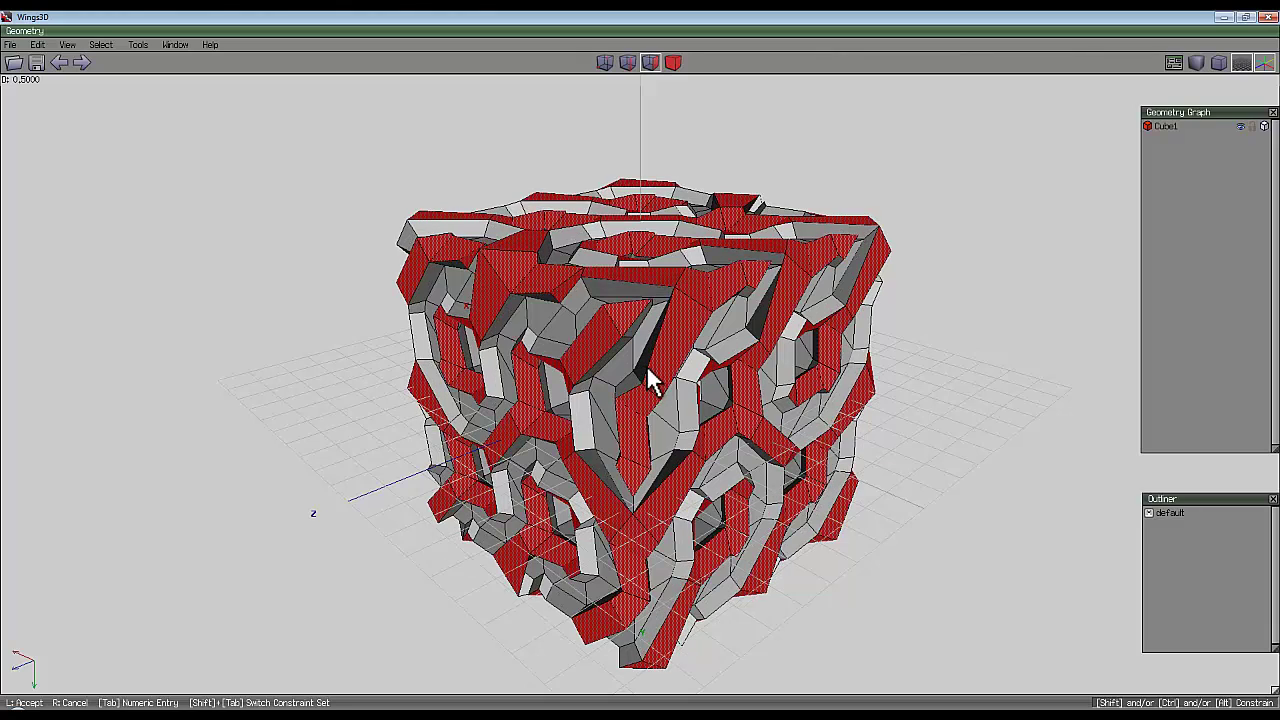
pyautogui.click(648, 380)
# Step: Invert the selection, shrink it to the recessed bands between the raised plates, and shell extrude those faces by 0.5
pyautogui.click(111, 45)
pyautogui.click(142, 202)
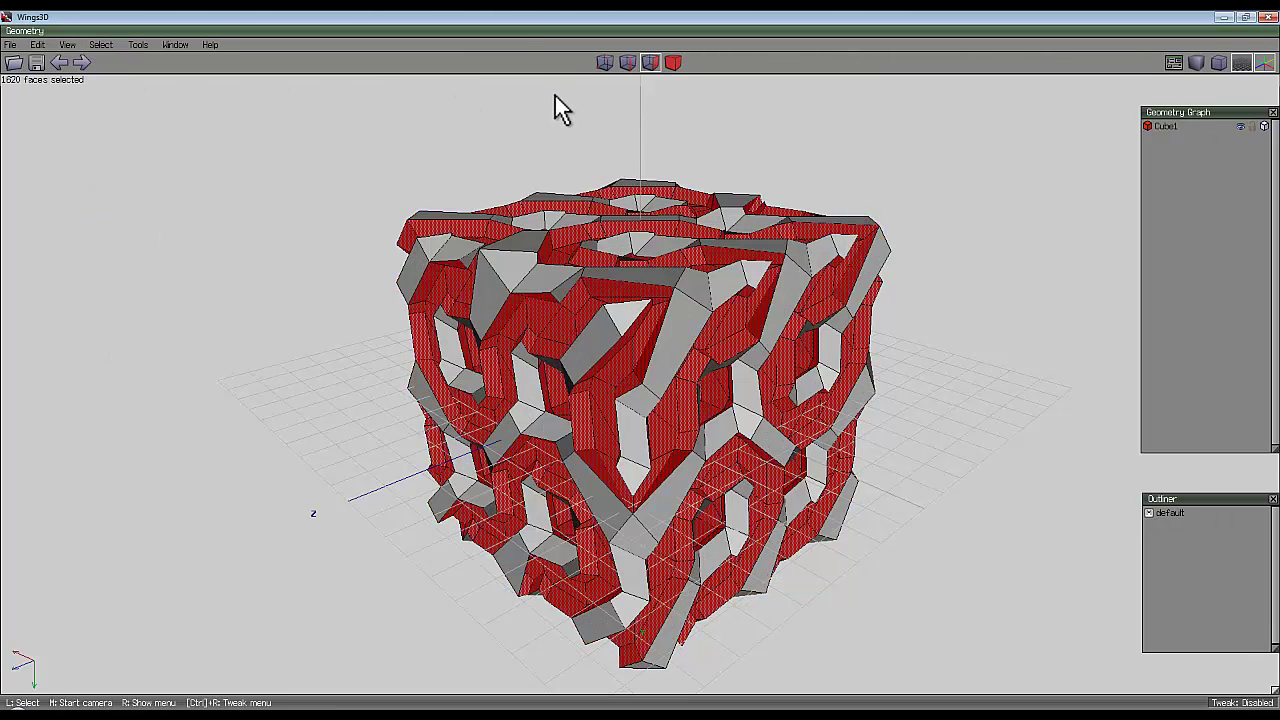
pyautogui.press('-')
pyautogui.rightClick(471, 112)
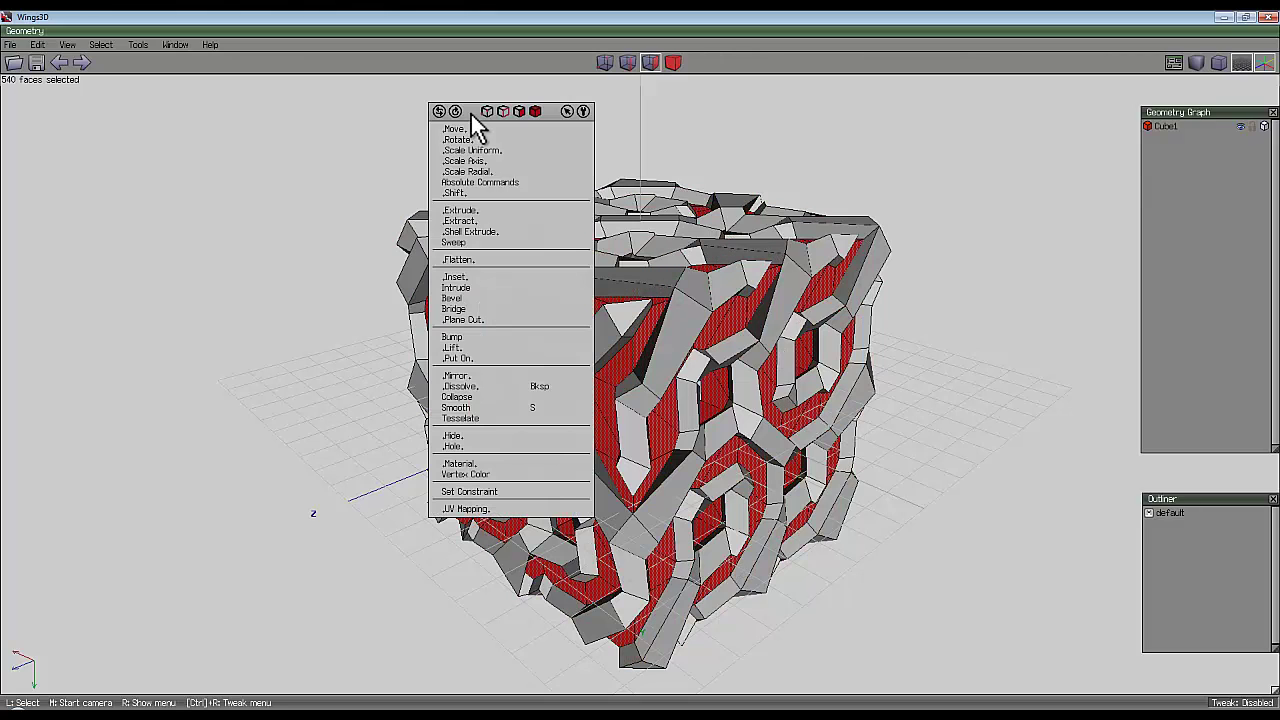
pyautogui.click(494, 231)
pyautogui.click(496, 245)
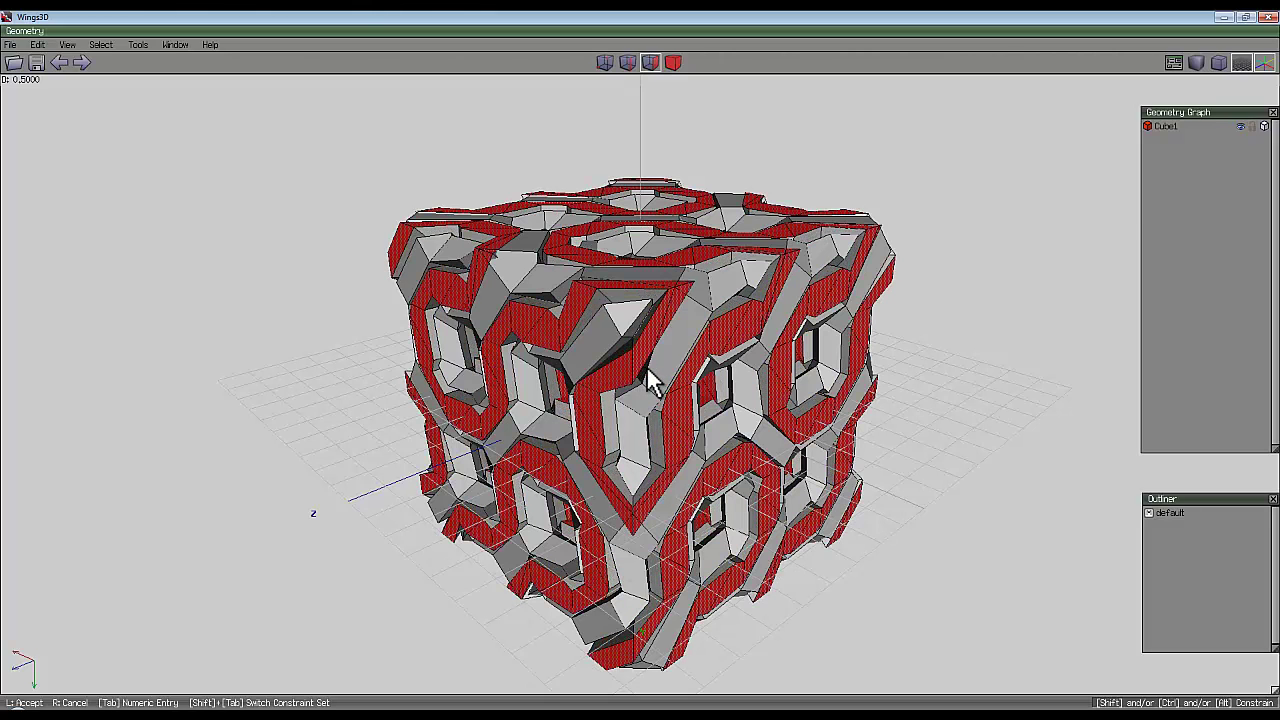
pyautogui.click(647, 370)
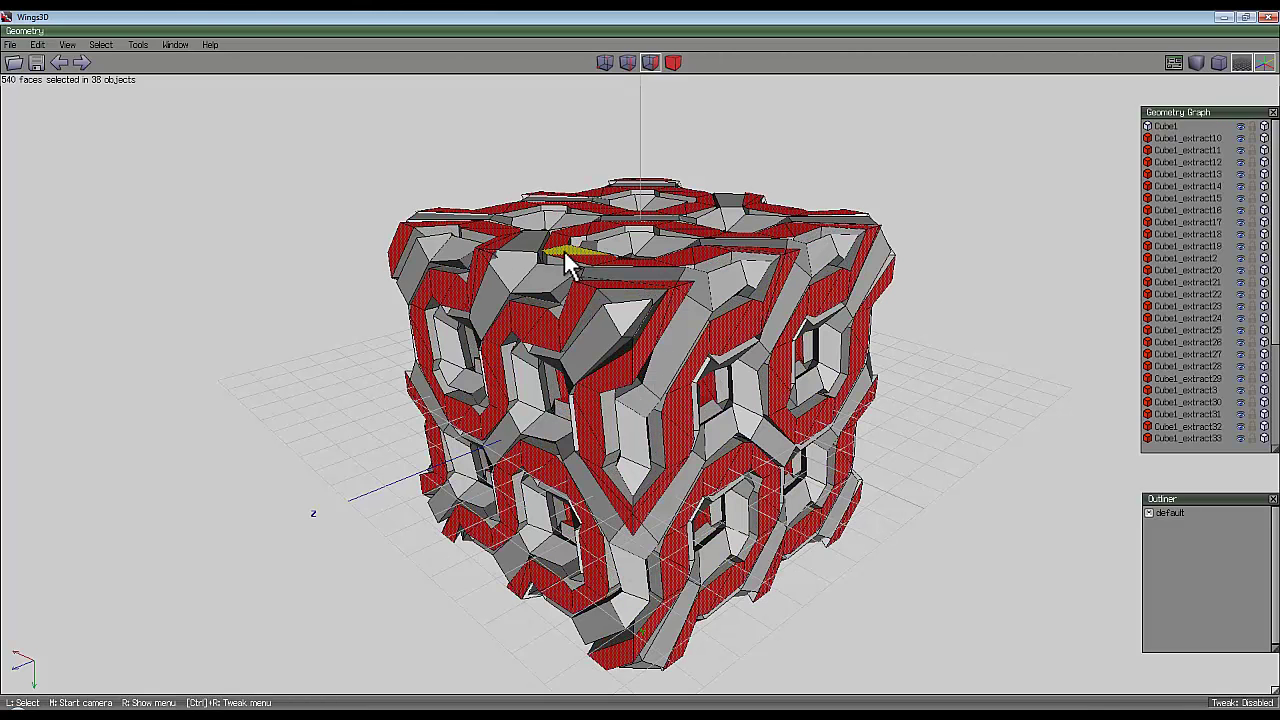
# Step: Combine the extruded shell pieces into a single object
pyautogui.click(672, 62)
pyautogui.rightClick(686, 118)
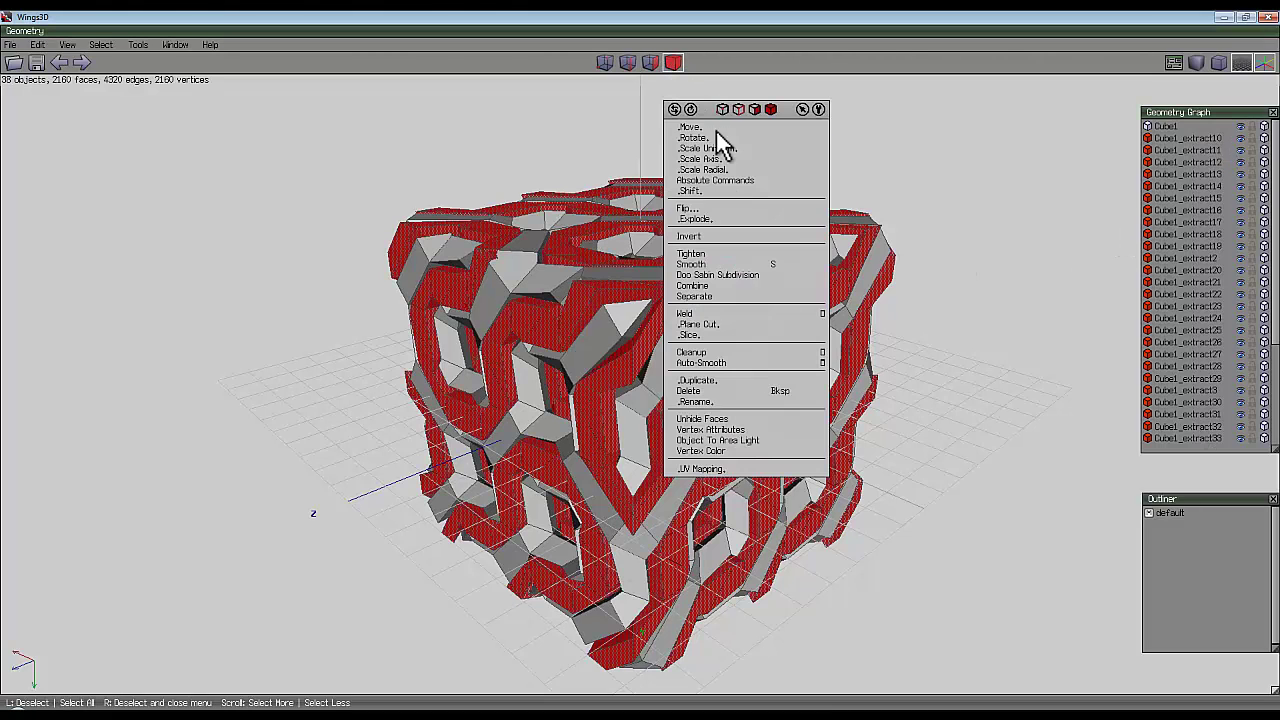
pyautogui.click(723, 287)
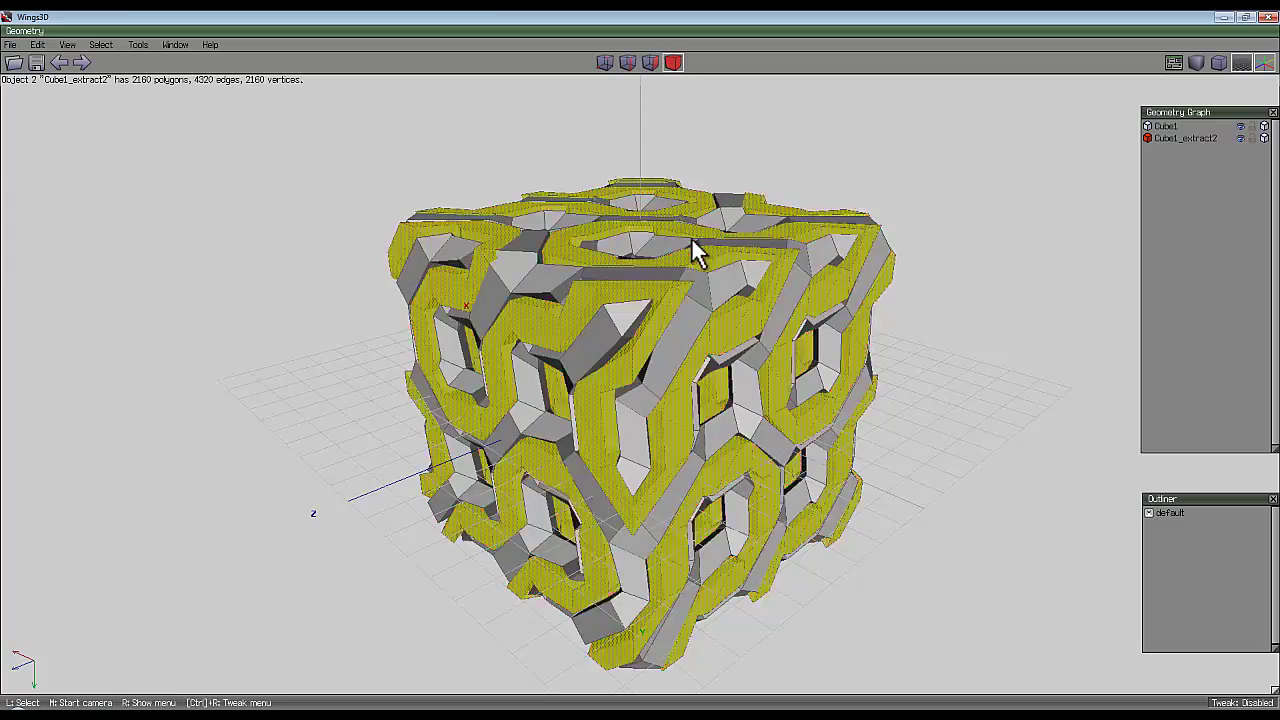
# Step: Select both the cube body and the combined shell object, smooth them twice, and clear the selection to inspect the shape
pyautogui.click(720, 278)
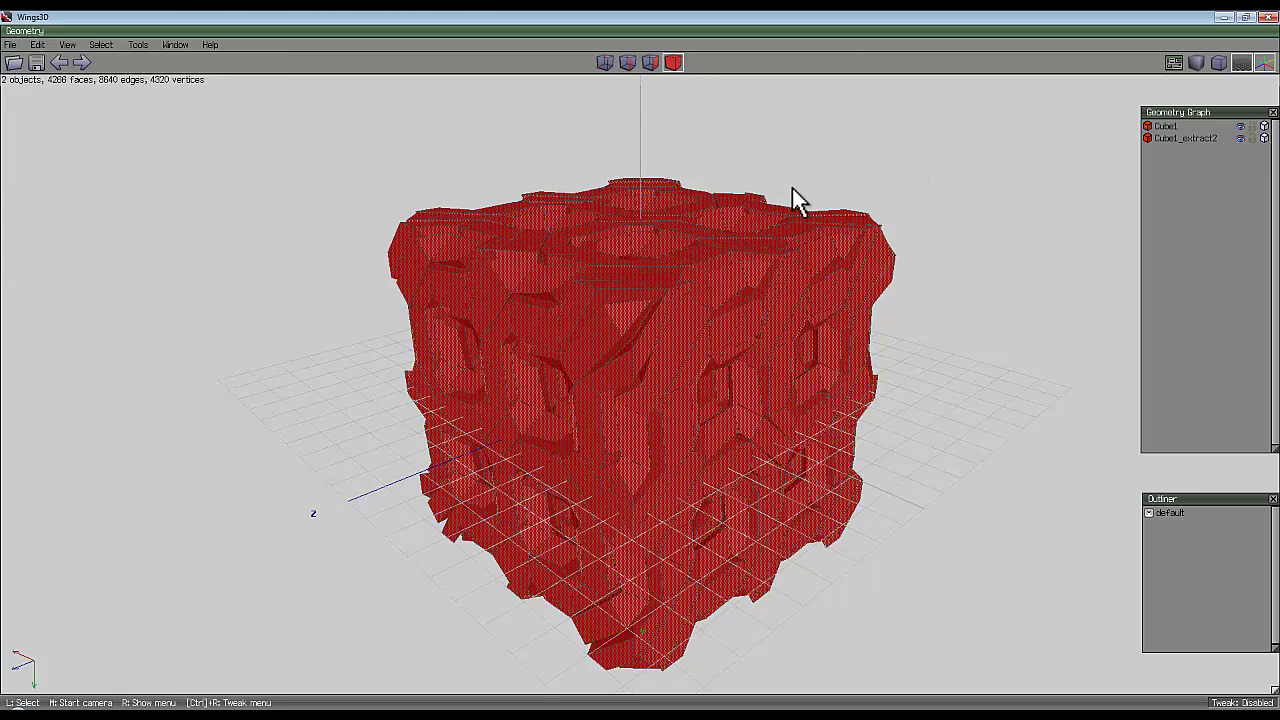
pyautogui.press('s')
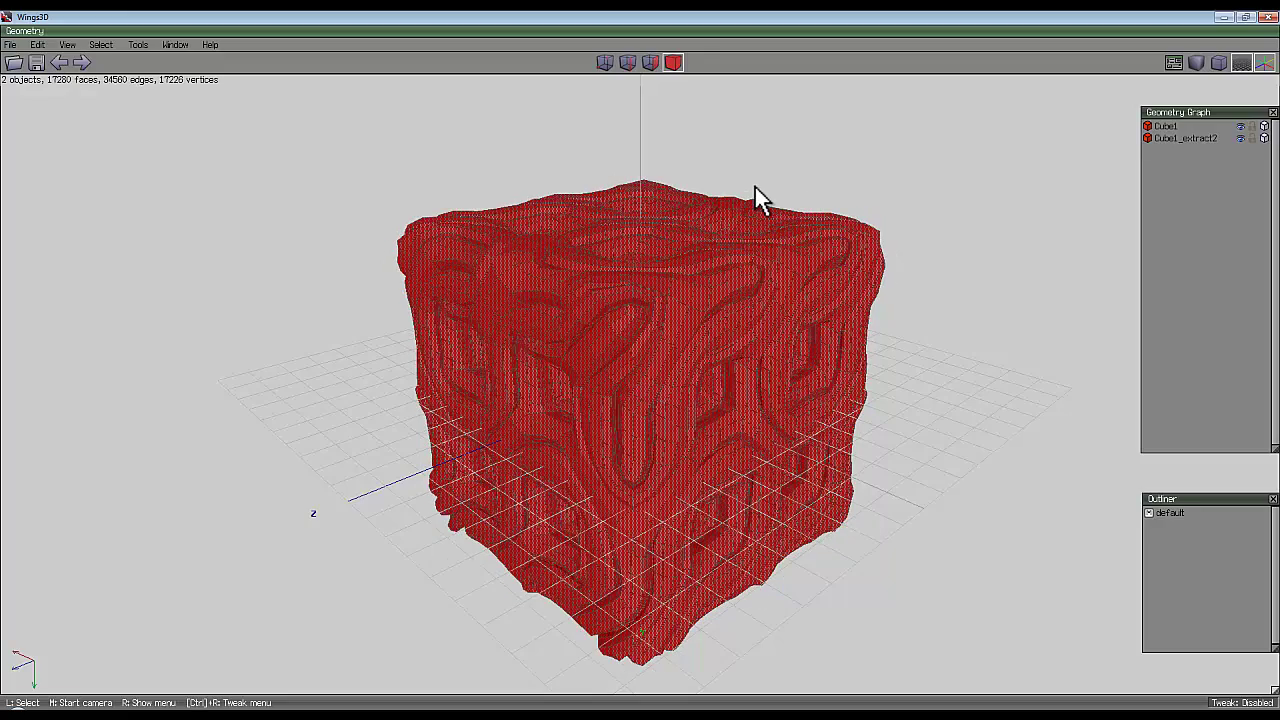
pyautogui.press('s')
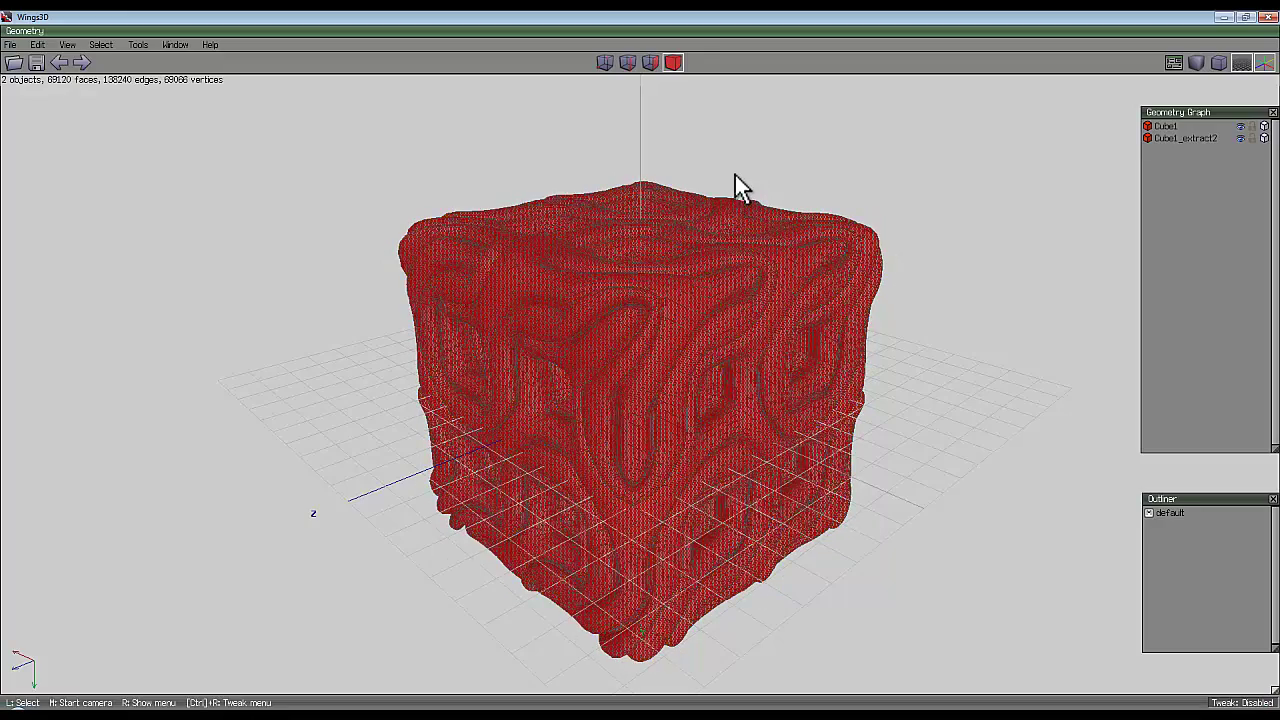
pyautogui.press('space')
pyautogui.middleClick(640, 385)
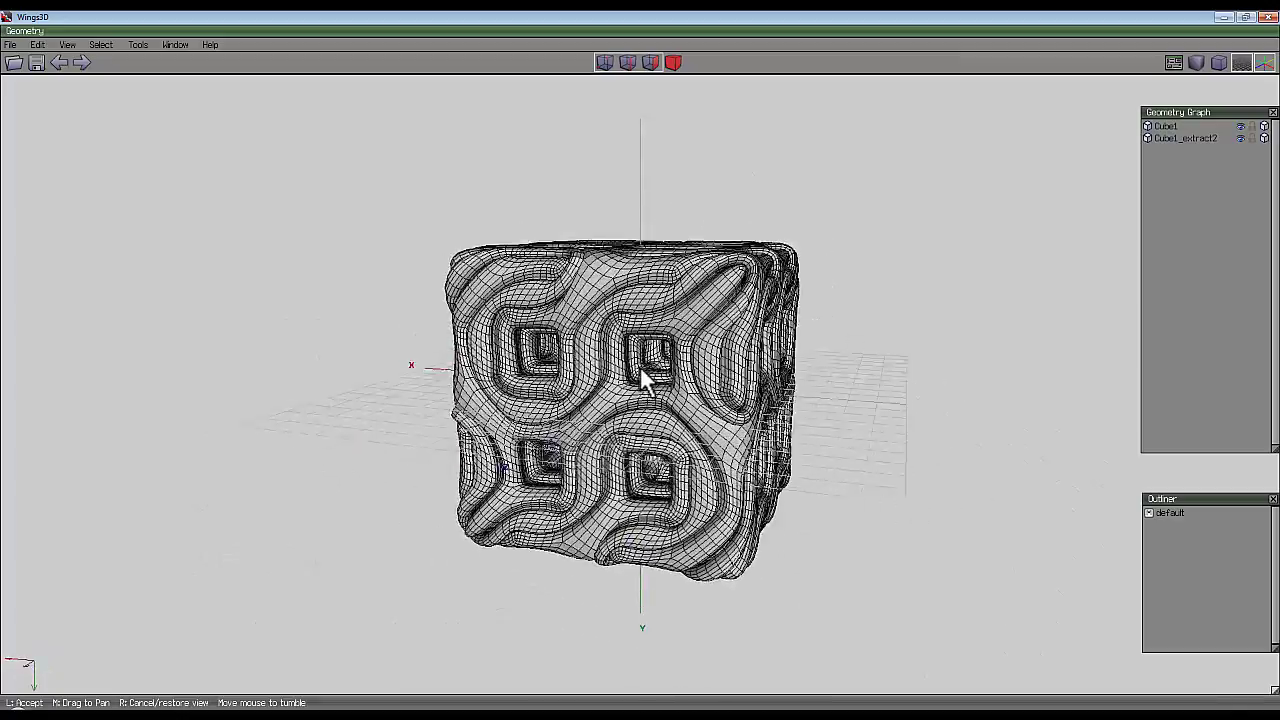
pyautogui.click(640, 368)
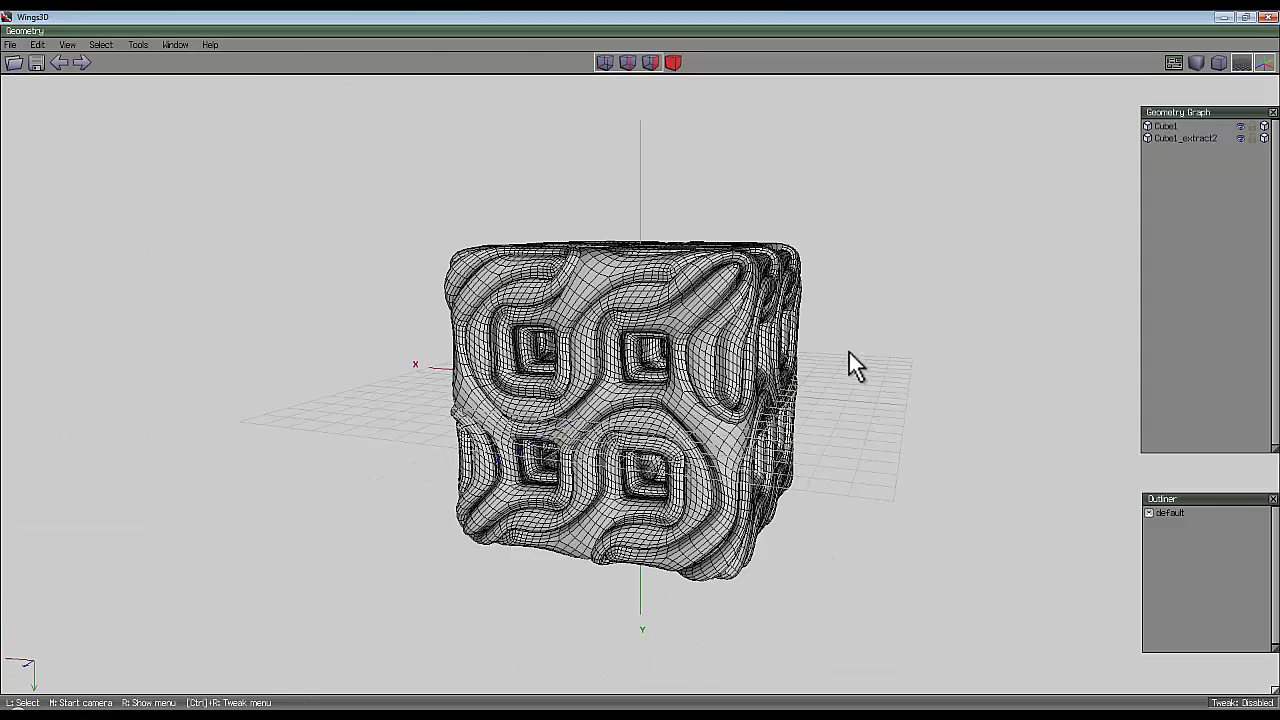
pyautogui.middleClick(848, 363)
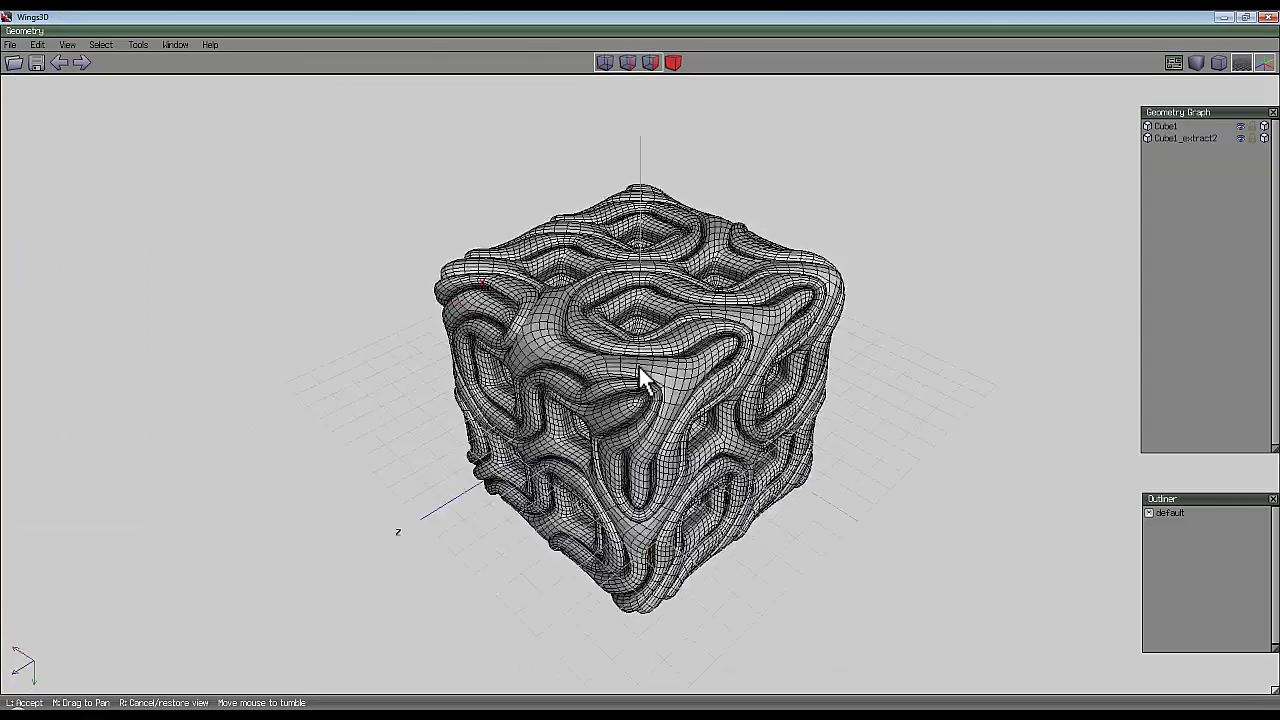
pyautogui.click(884, 363)
pyautogui.middleClick(908, 369)
pyautogui.click(873, 406)
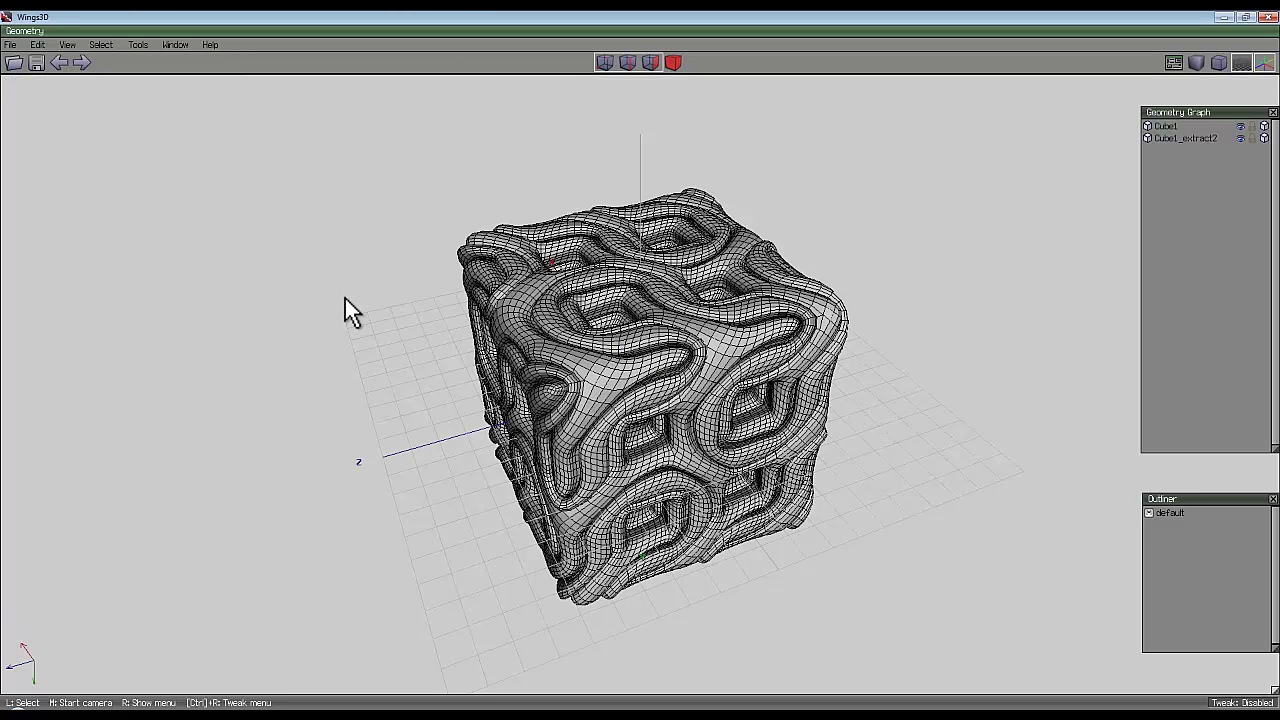
# Step: Undo the smoothing, combining, shell extrusion and extrusion, back to the beveled body with its bevel faces selected
pyautogui.click(61, 64)
pyautogui.click(61, 64)
pyautogui.click(61, 64)
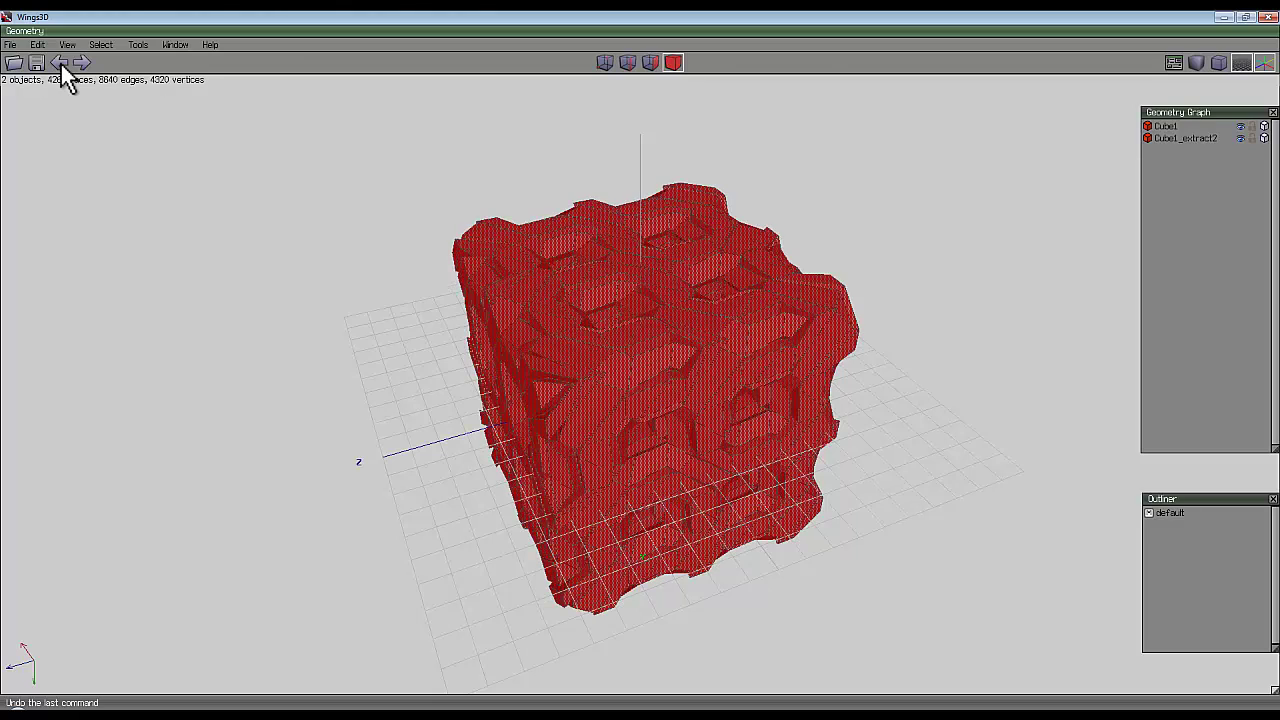
pyautogui.click(61, 64)
pyautogui.click(60, 62)
pyautogui.click(59, 62)
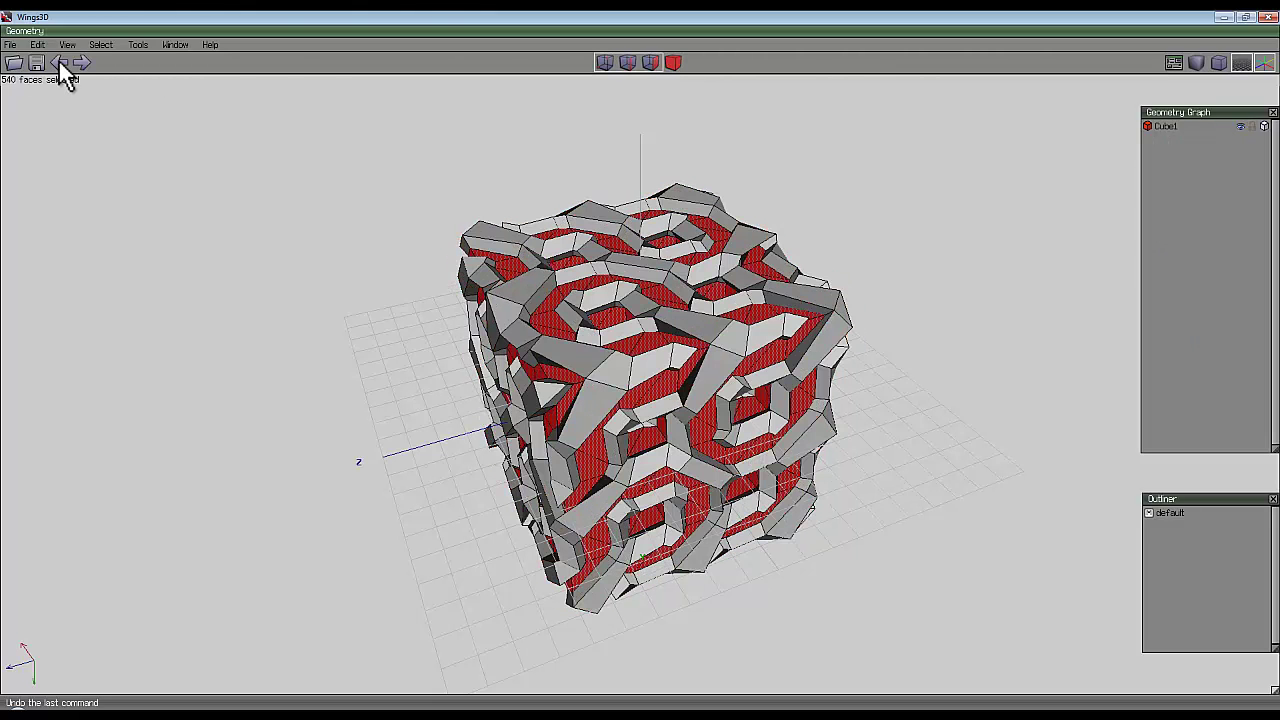
pyautogui.click(60, 62)
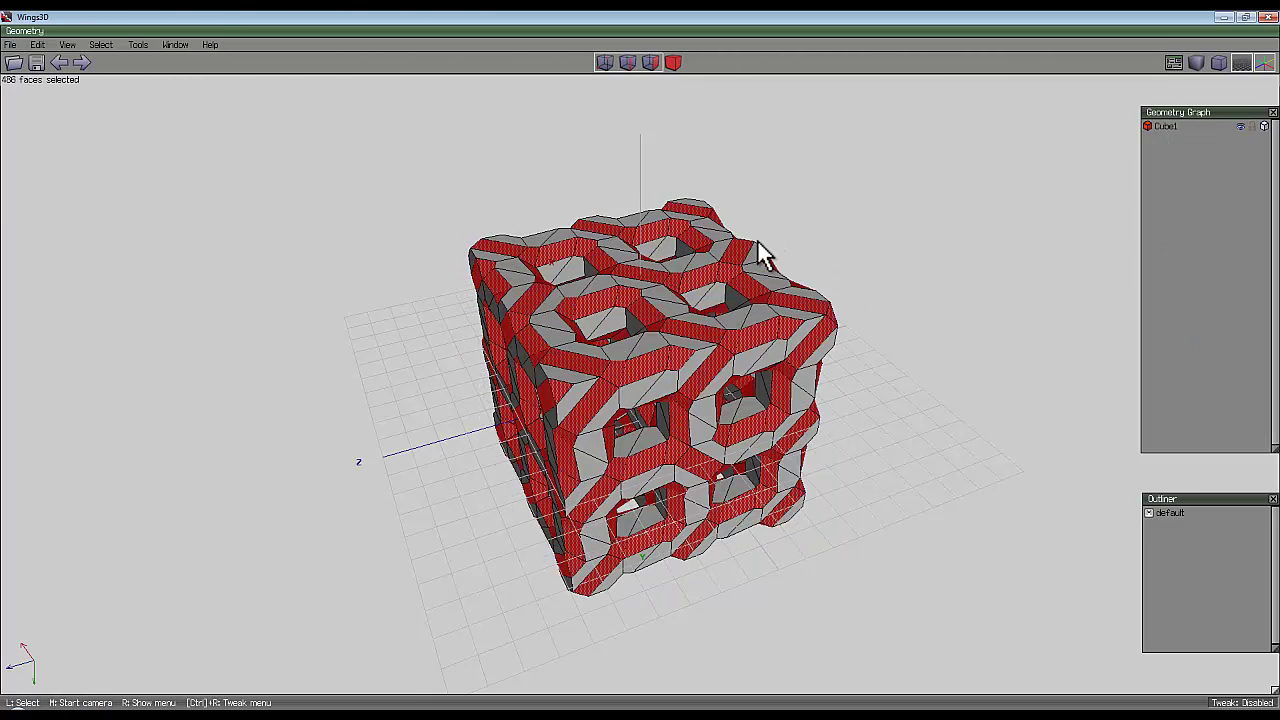
# Step: Inset each of the selected bevel faces by a narrow margin
pyautogui.rightClick(737, 179)
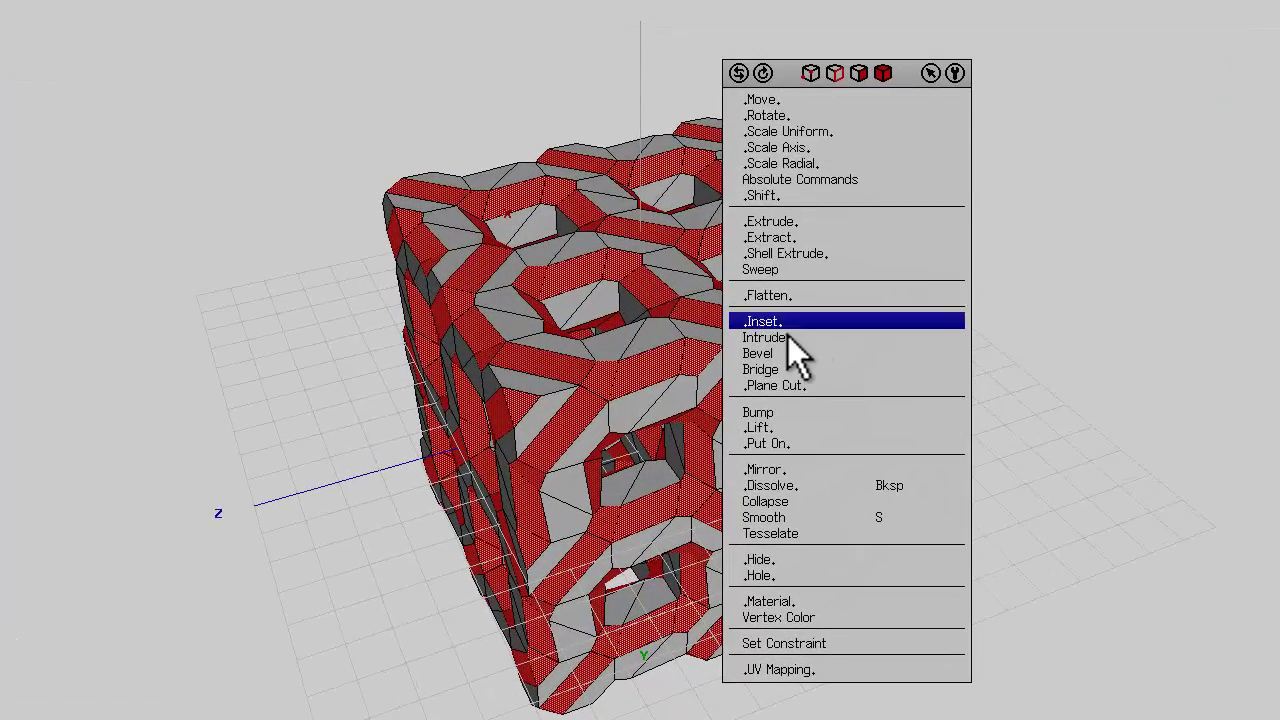
pyautogui.click(785, 322)
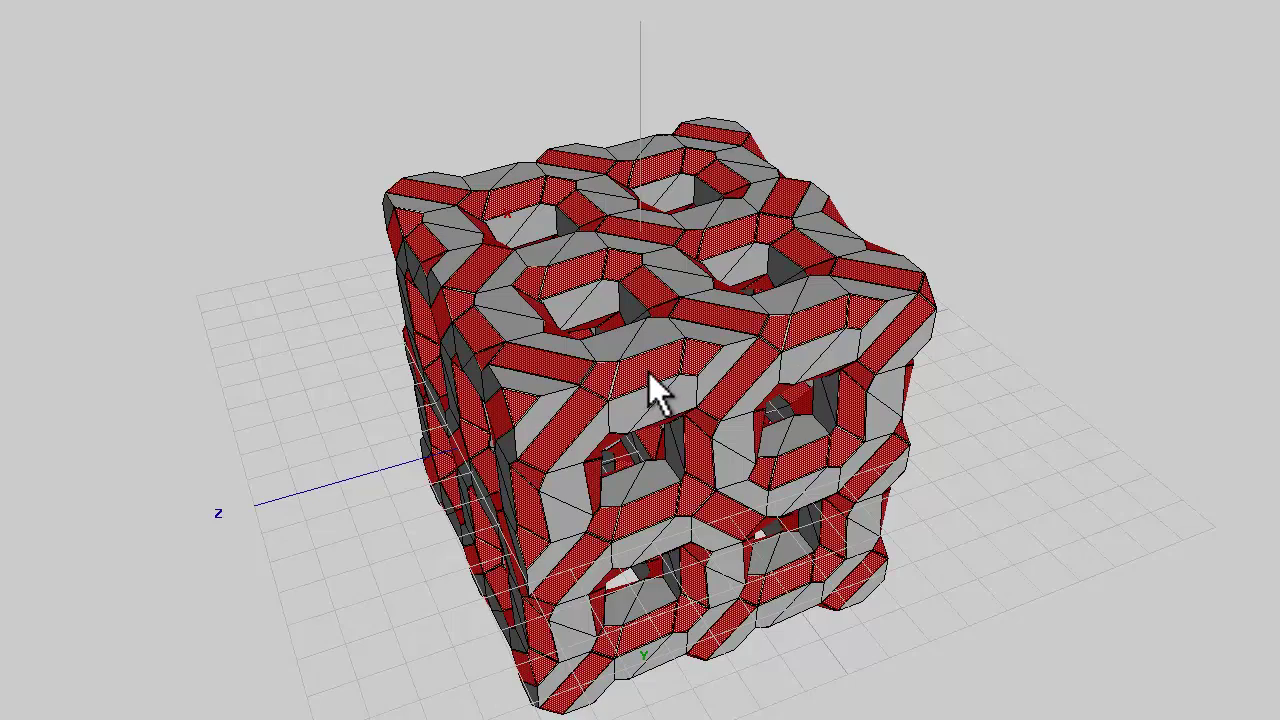
pyautogui.click(635, 372)
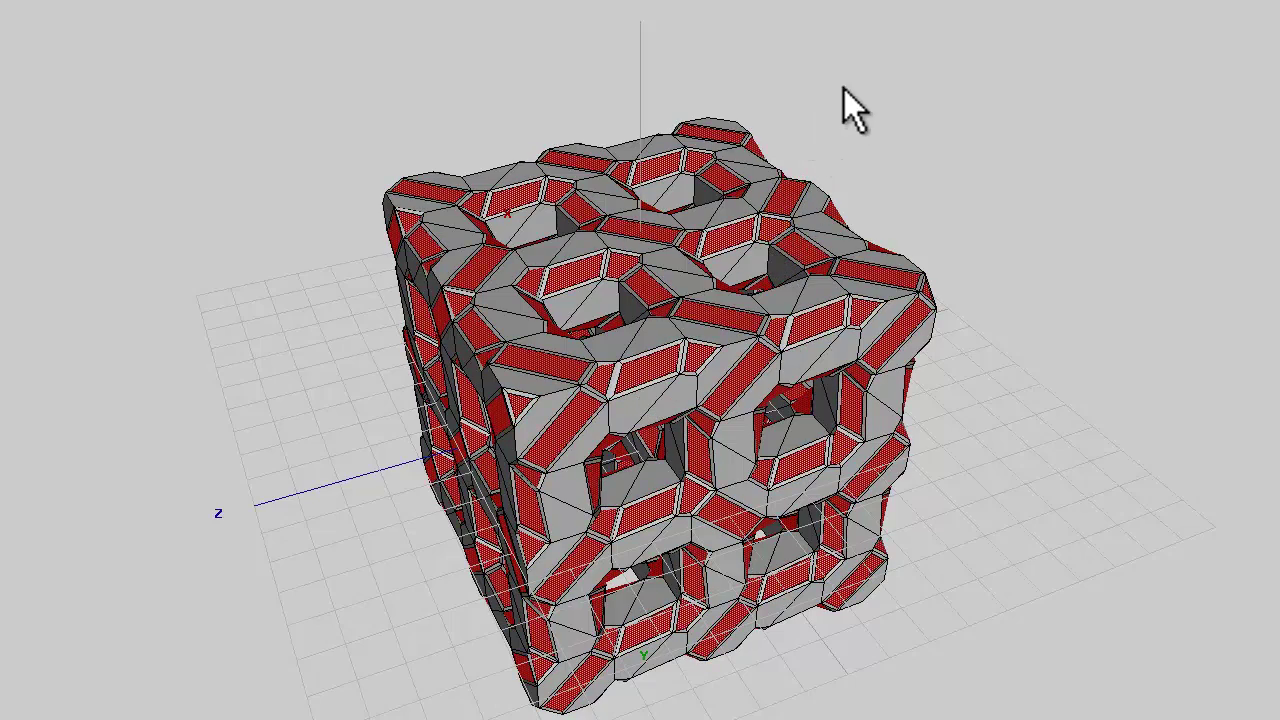
# Step: Collapse the inset faces into center vertices and convert the selection to the surrounding triangular faces
pyautogui.rightClick(785, 107)
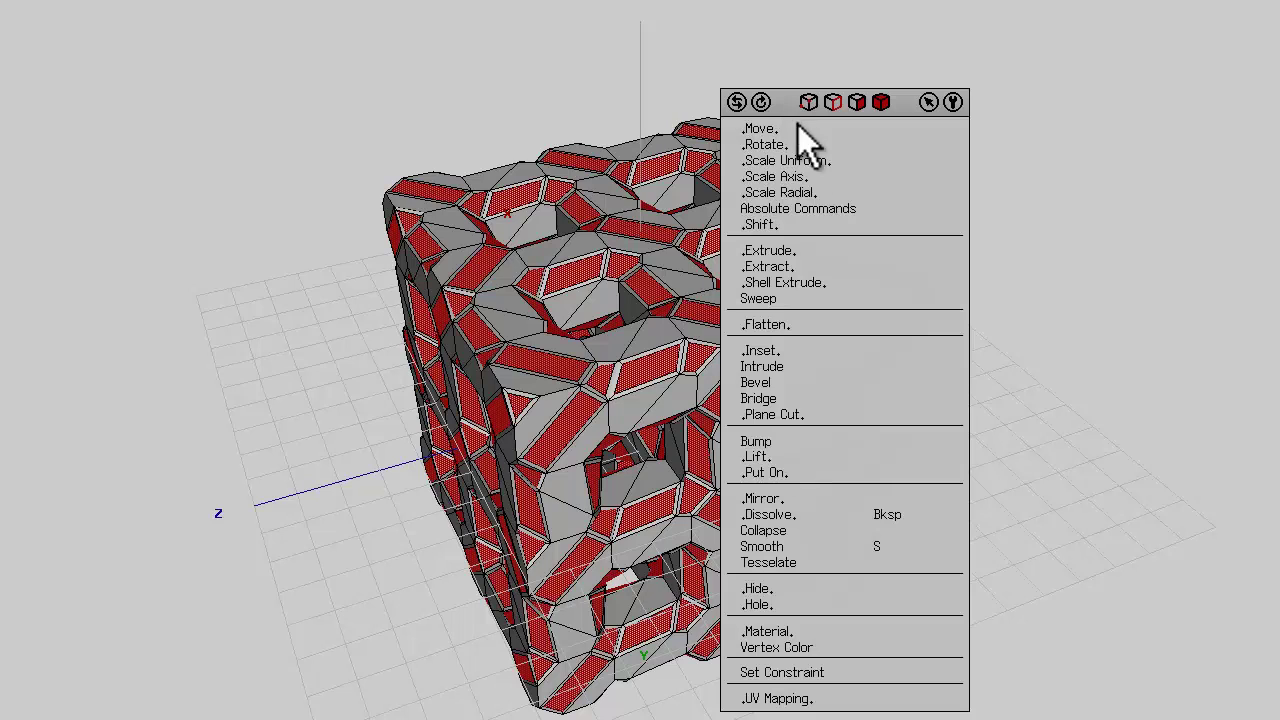
pyautogui.click(776, 531)
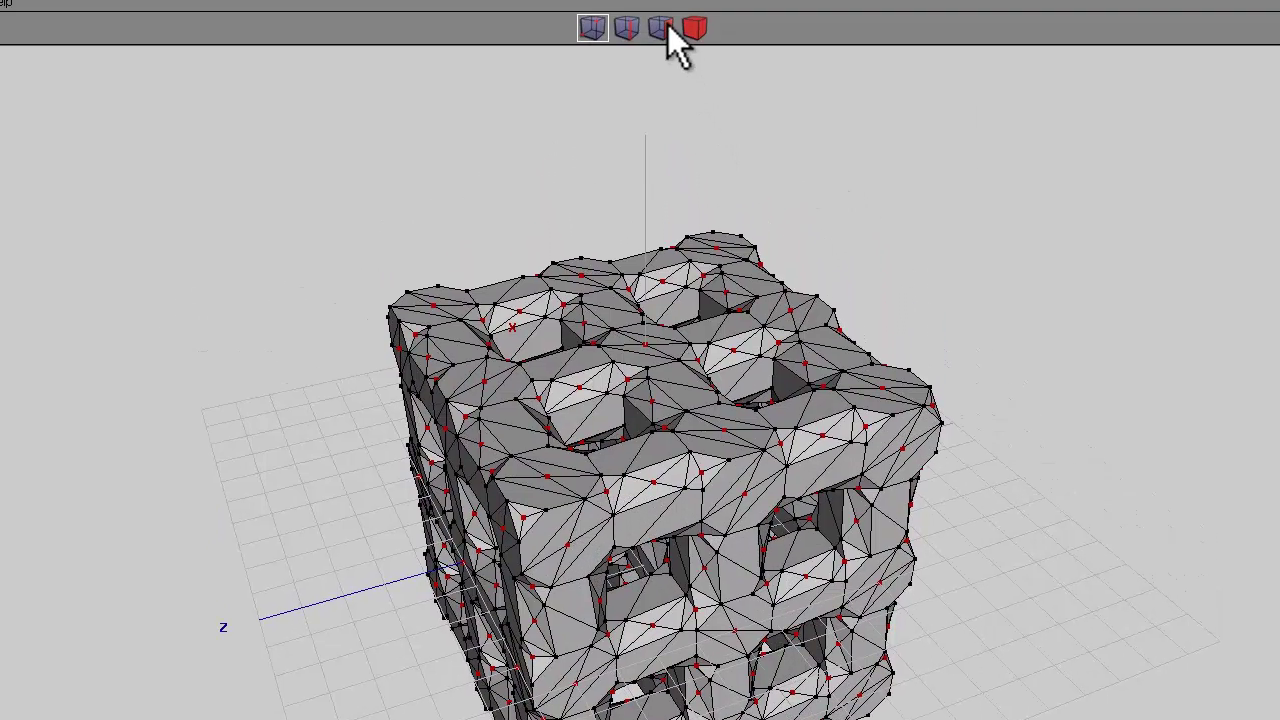
pyautogui.click(659, 4)
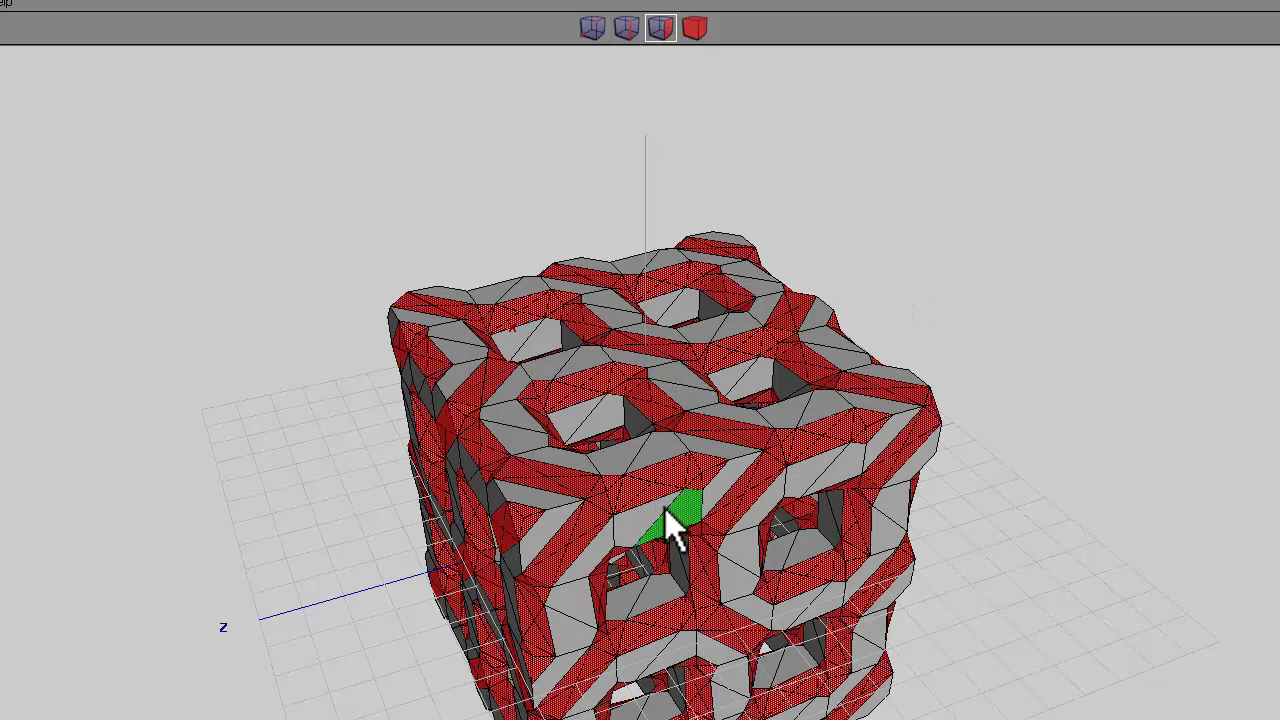
# Step: Inset each selected triangular face by 55%
pyautogui.scroll(5, 661, 500)
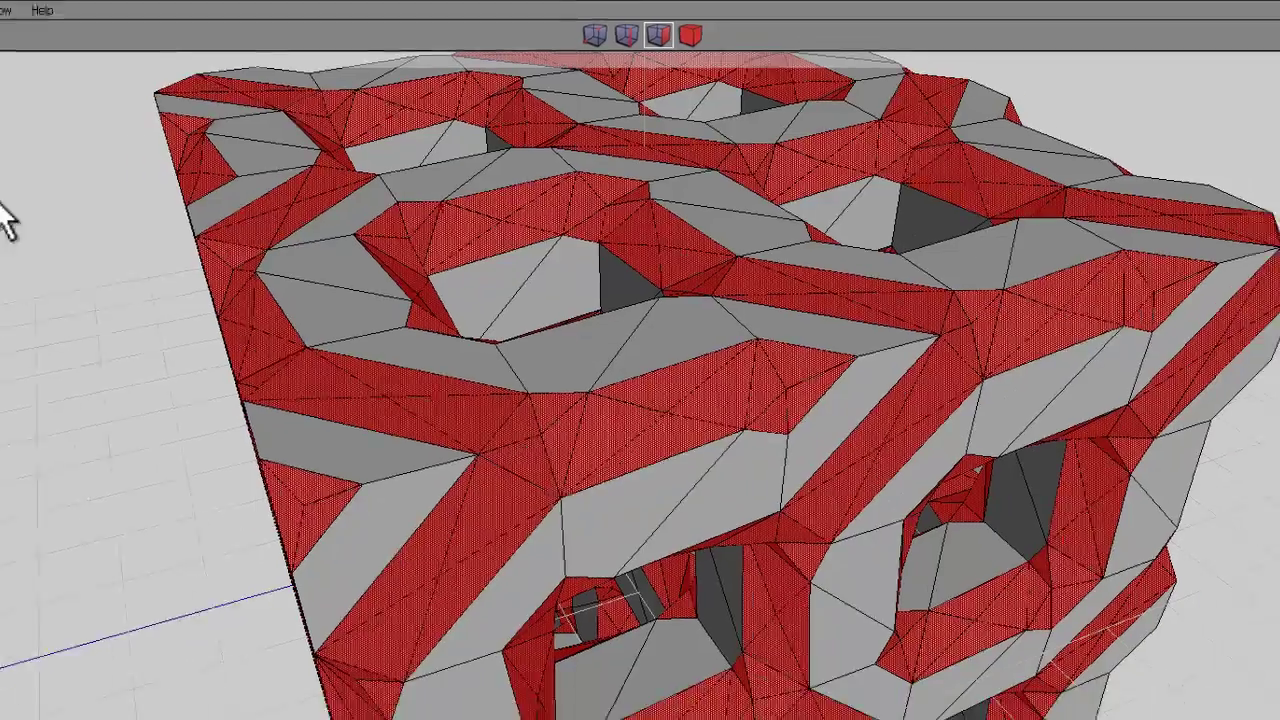
pyautogui.rightClick(106, 194)
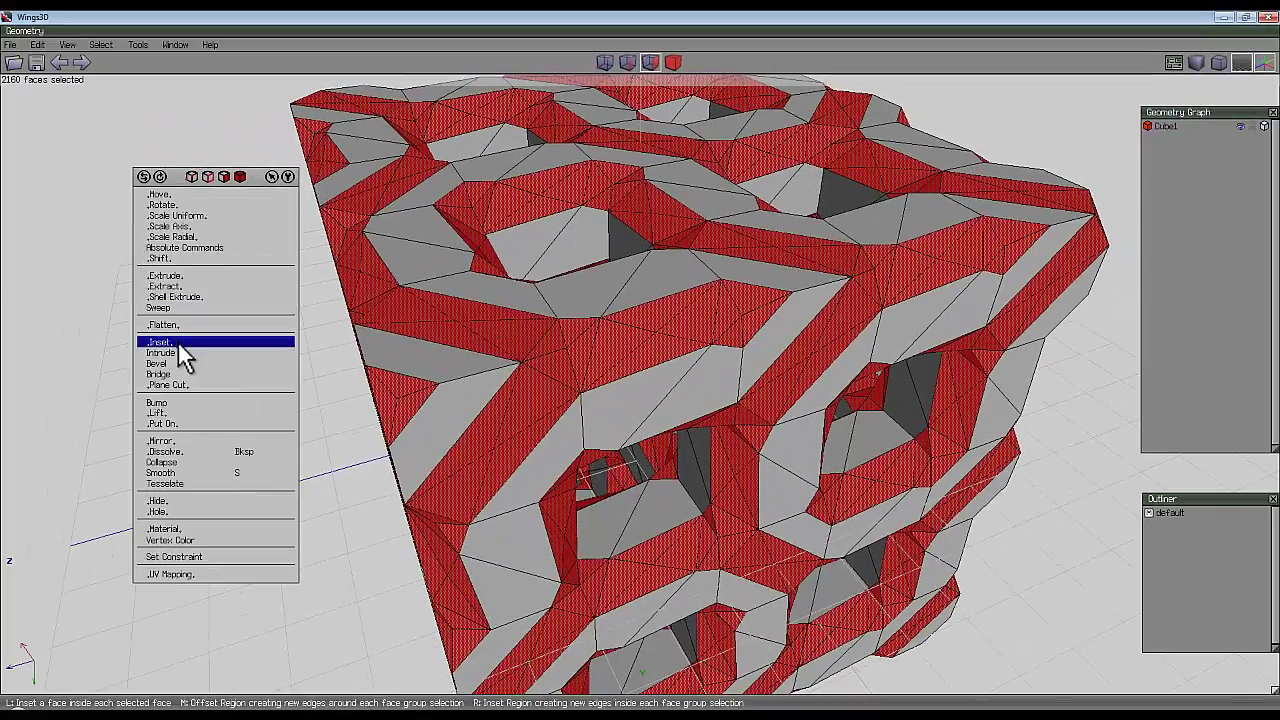
pyautogui.click(160, 342)
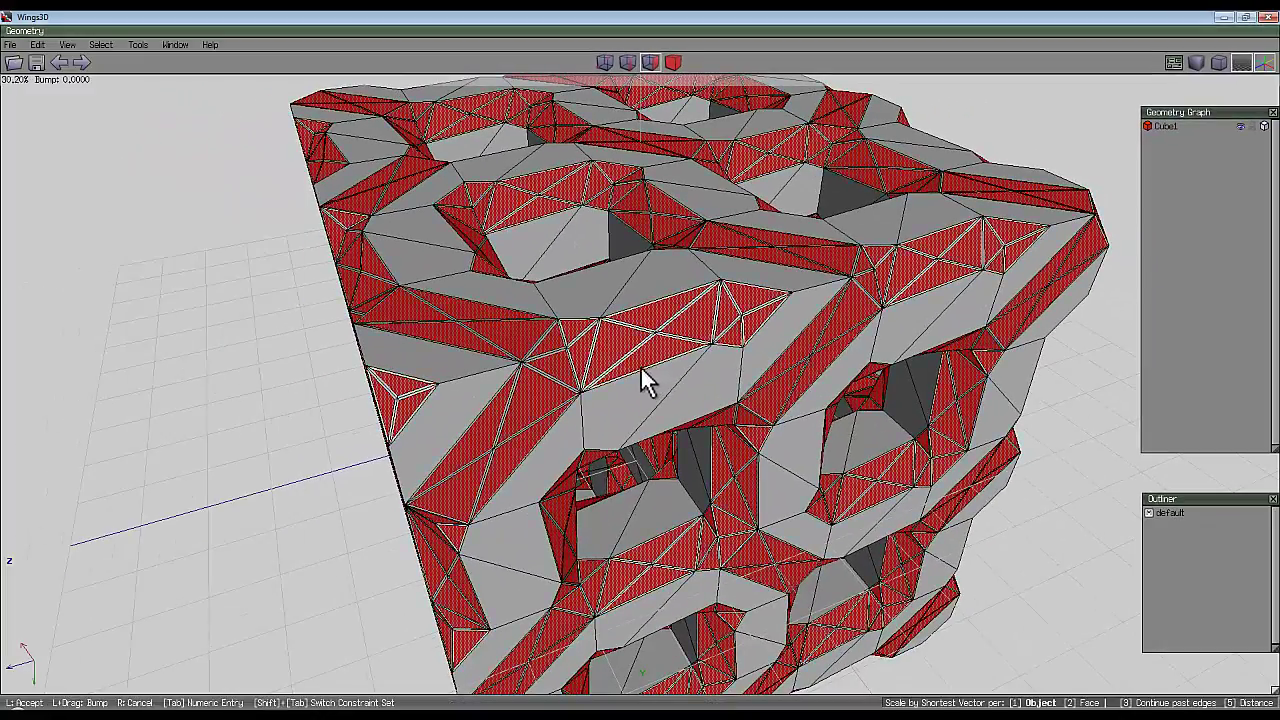
pyautogui.moveTo(641, 366)
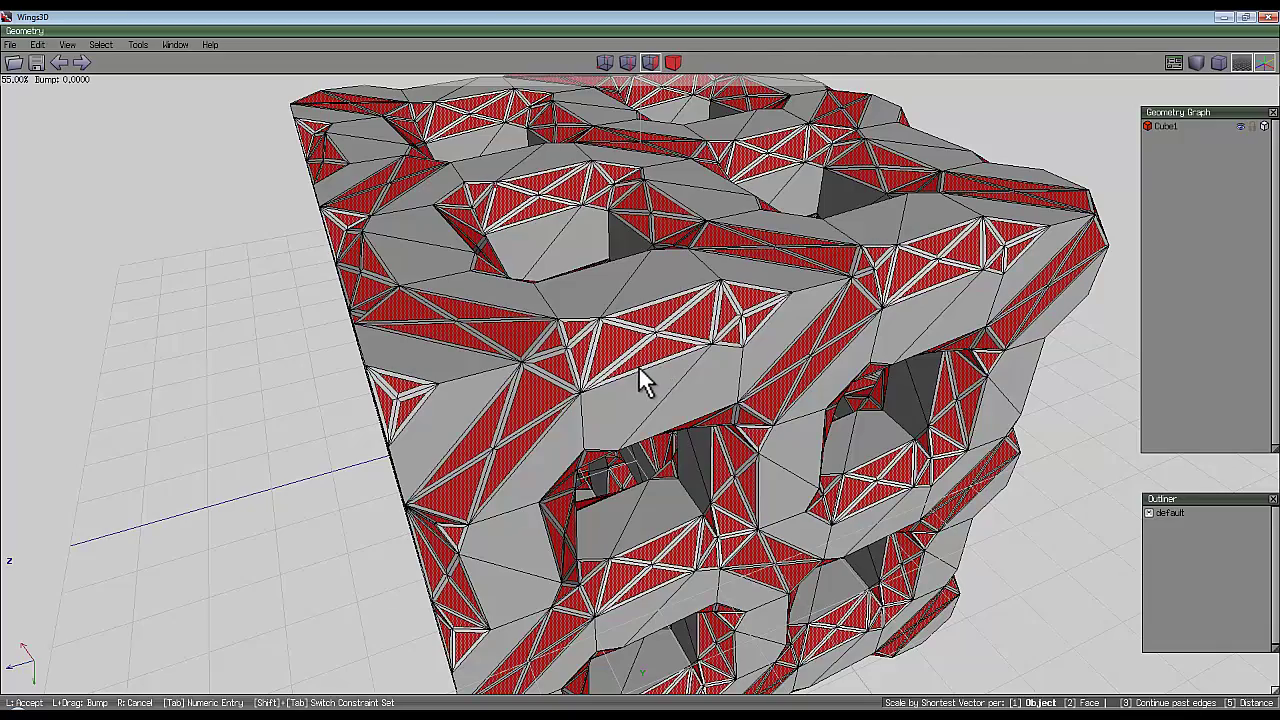
pyautogui.click(641, 366)
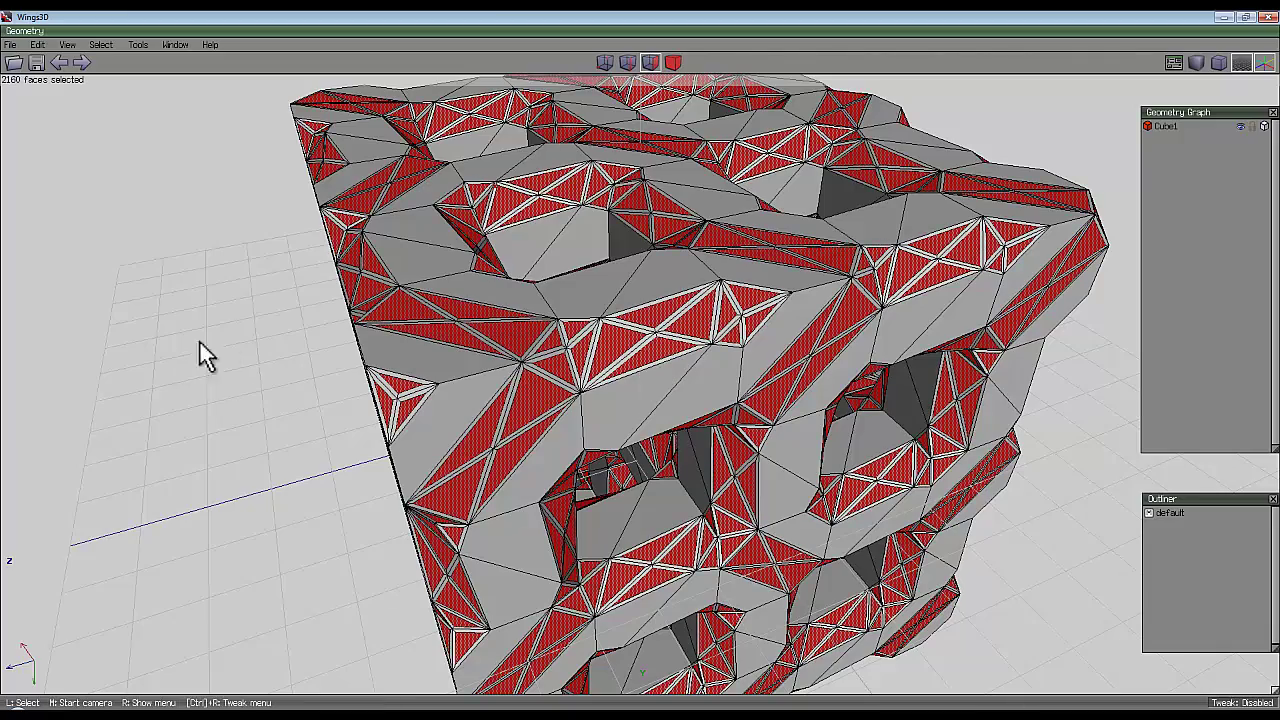
# Step: Intrude the inset faces by about 0.08 to open them up and hollow out the body
pyautogui.rightClick(246, 248)
pyautogui.click(252, 417)
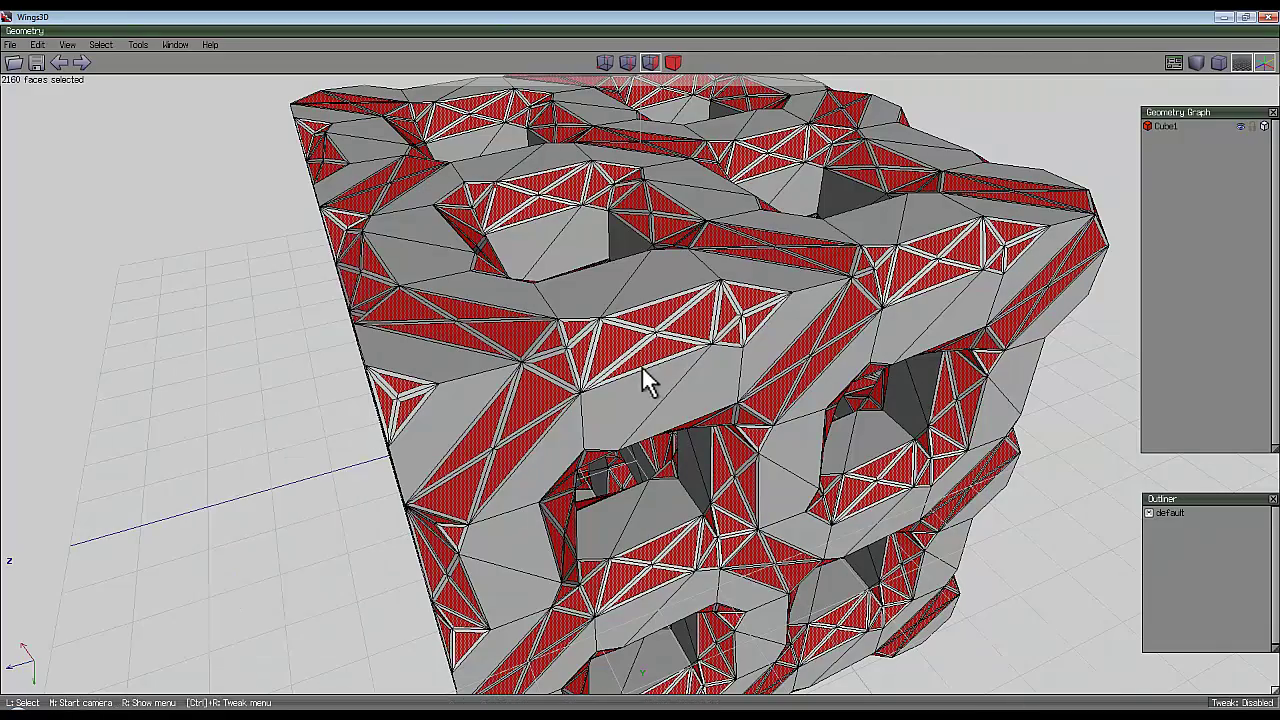
pyautogui.press('d')
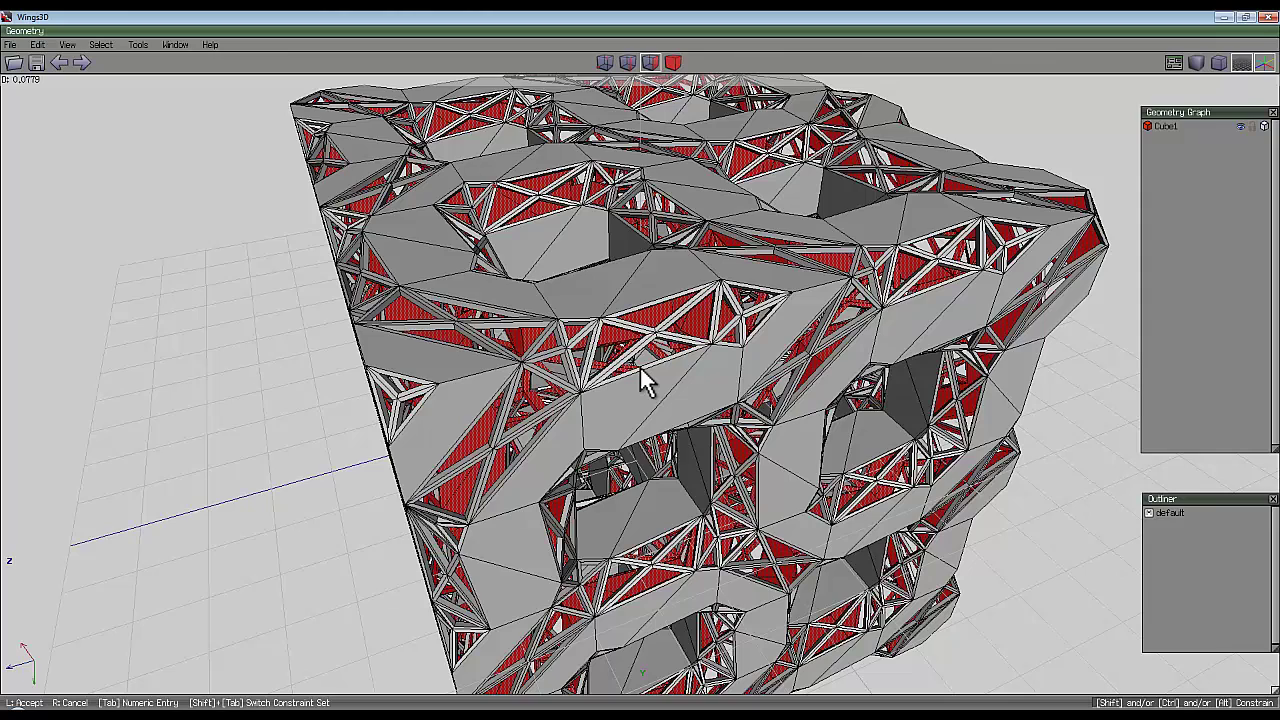
pyautogui.click(640, 366)
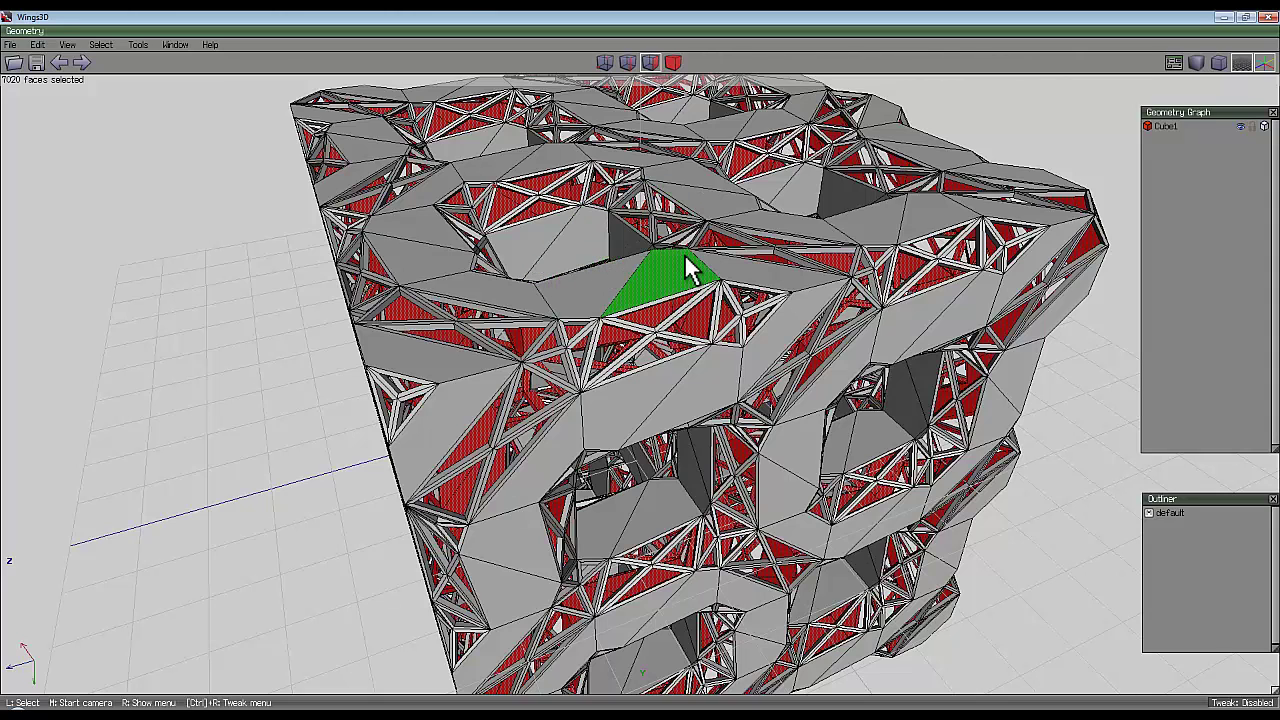
# Step: Select the seam edges crossing the flat plate bands together with all similar edges, and convert the selection to the adjoining faces
pyautogui.press('space')
pyautogui.press('2')
pyautogui.click(626, 293)
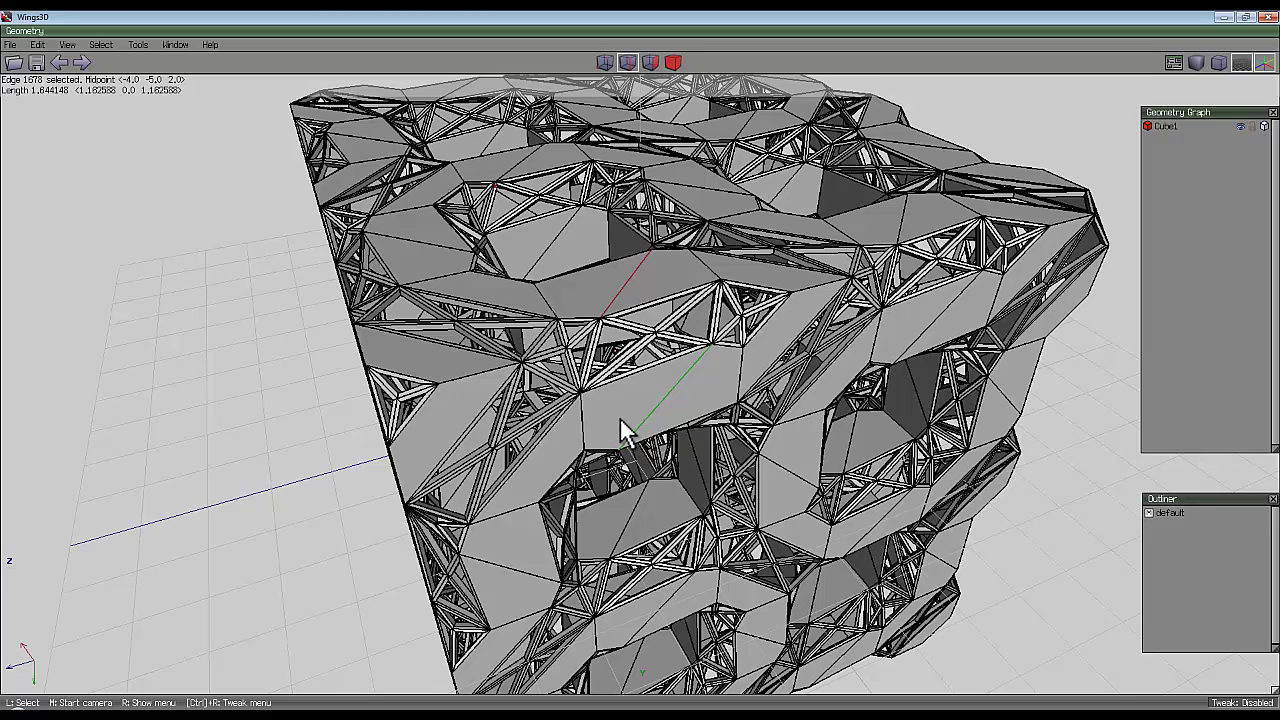
pyautogui.press('i')
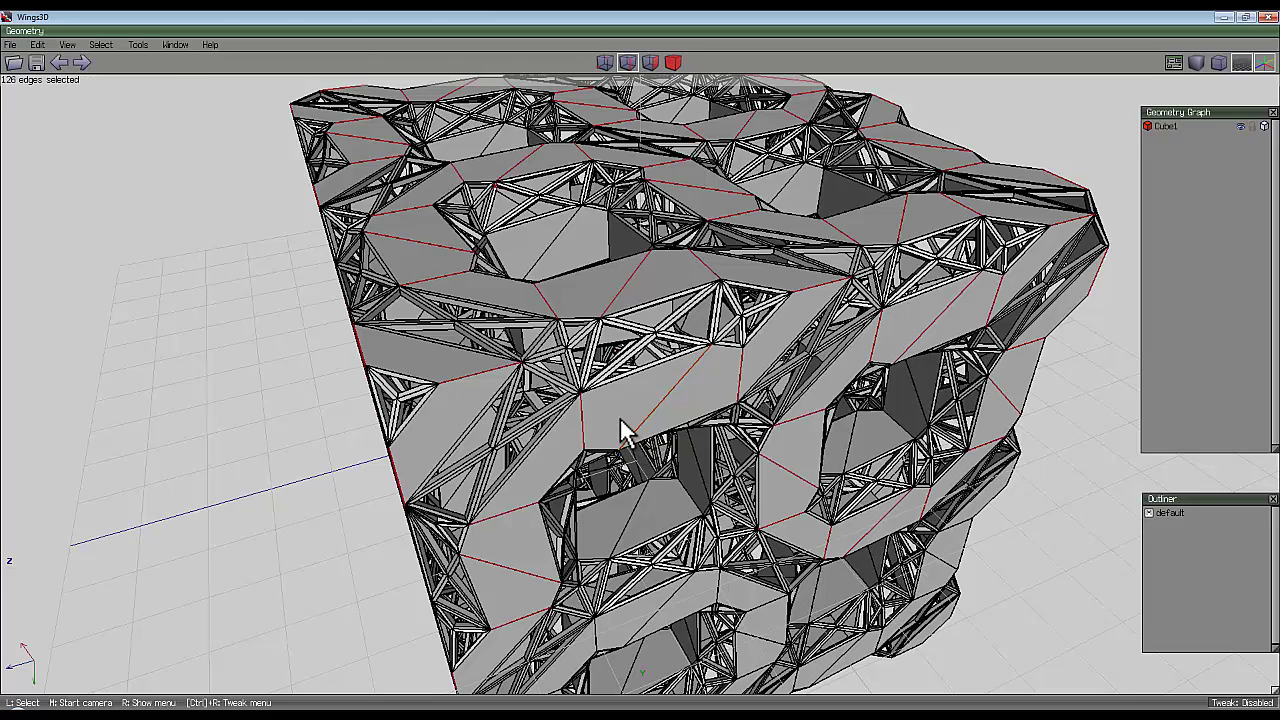
pyautogui.press('i')
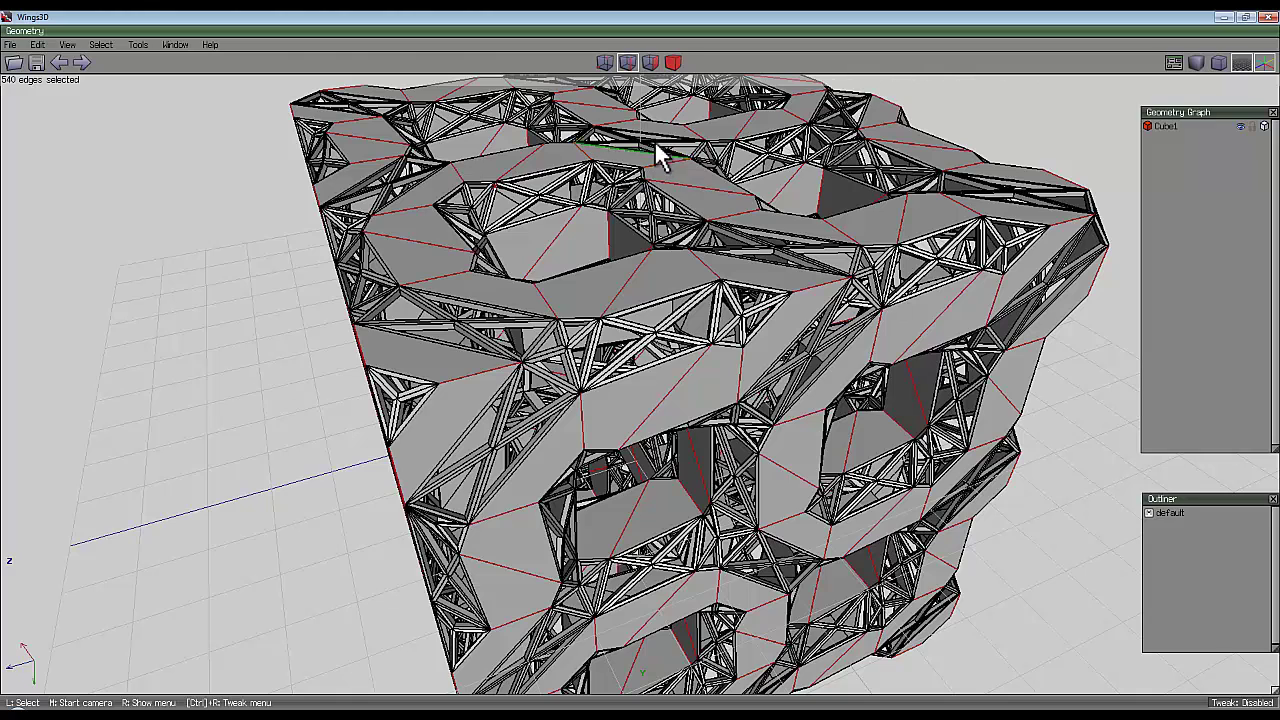
pyautogui.click(651, 62)
pyautogui.middleClick(758, 249)
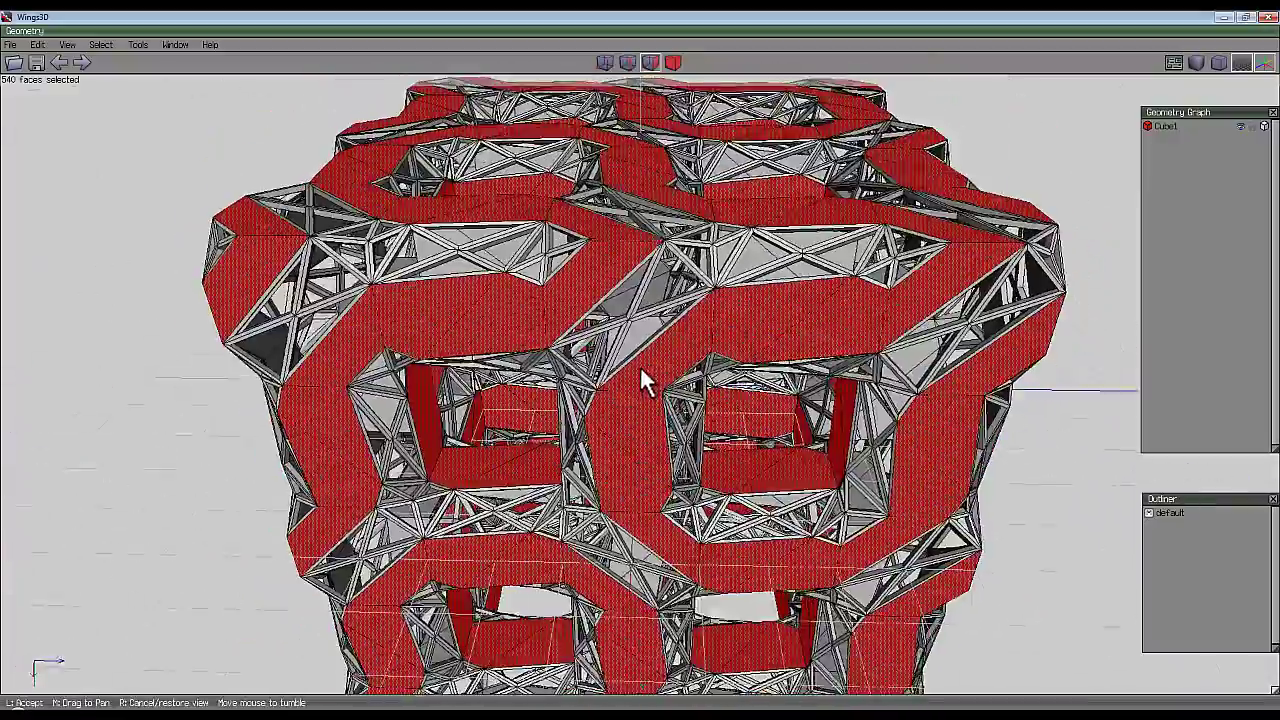
pyautogui.click(829, 194)
# Step: Extract the selected plate faces along their normals by about 0.04
pyautogui.rightClick(992, 135)
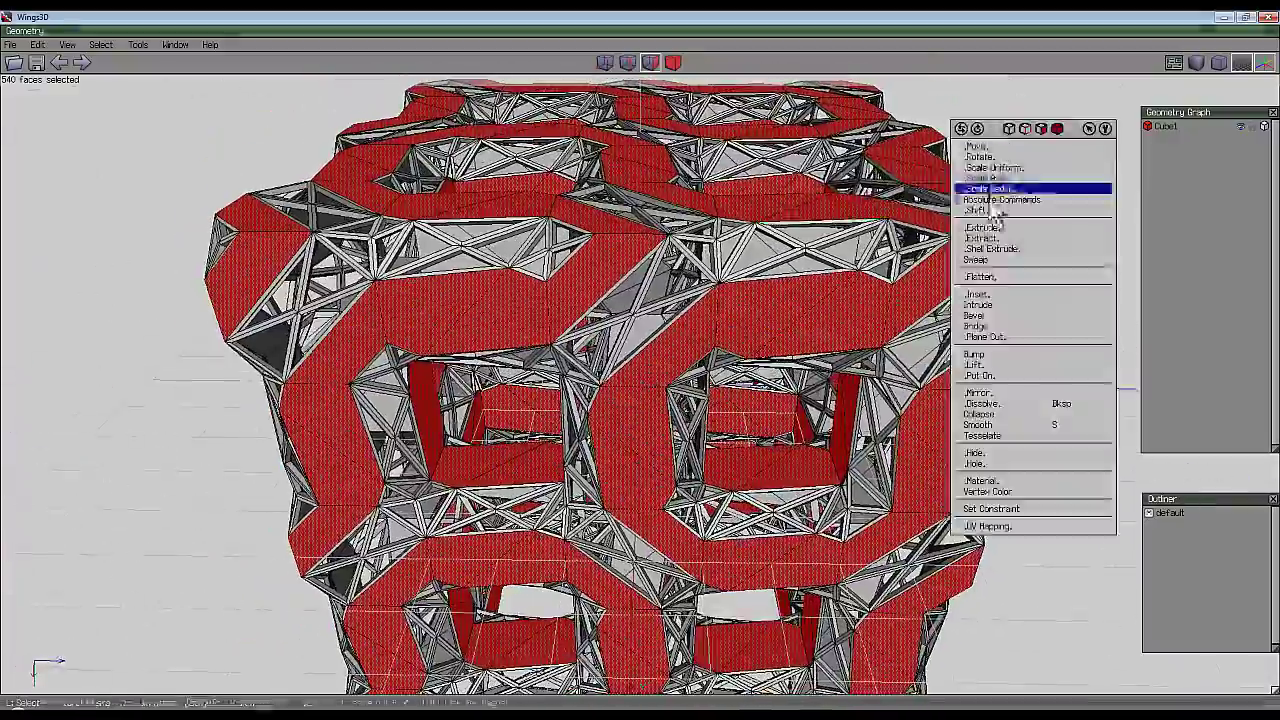
pyautogui.click(985, 238)
pyautogui.click(970, 243)
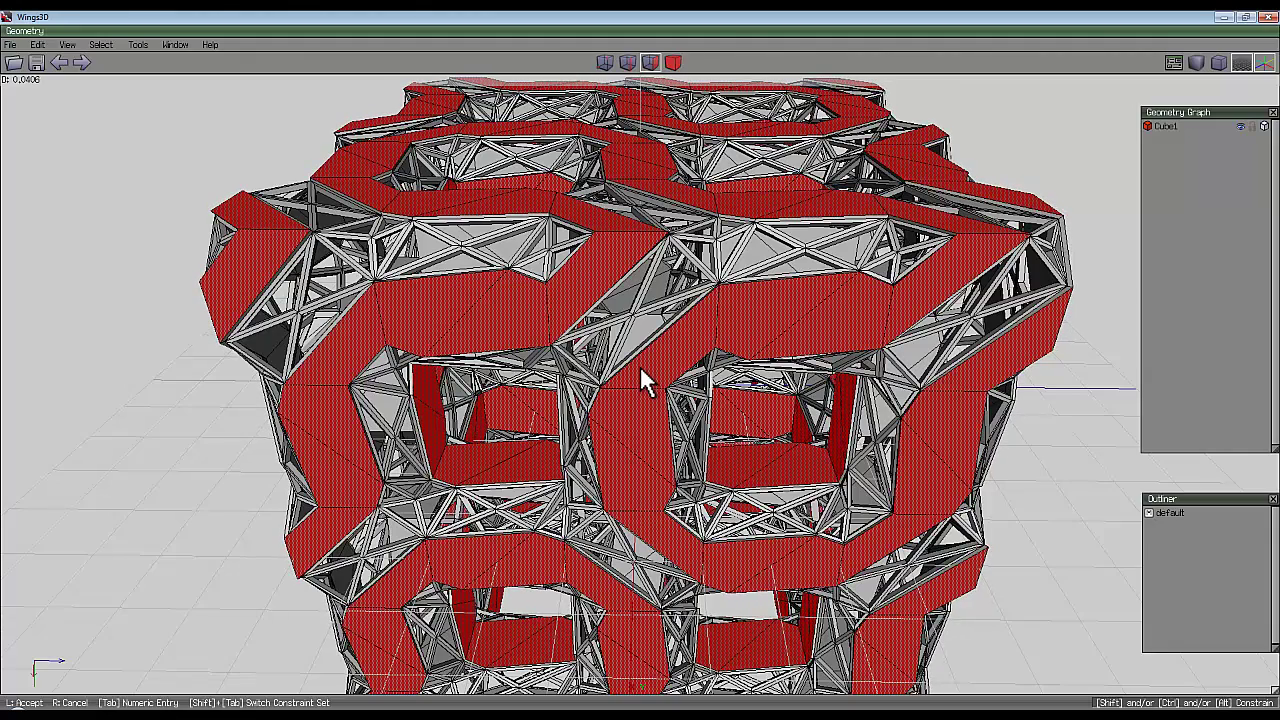
pyautogui.click(645, 380)
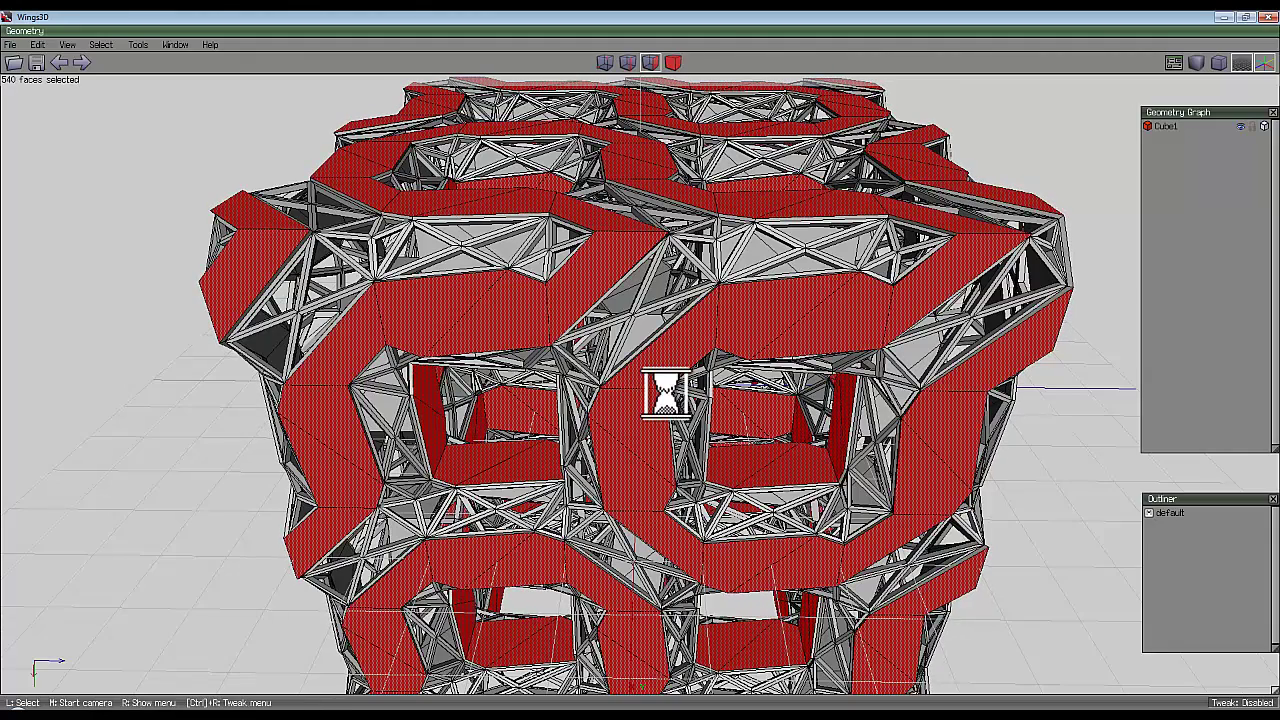
# Step: Extrude the extracted plate faces outward to give the plates visible thickness
pyautogui.rightClick(938, 112)
pyautogui.click(926, 193)
pyautogui.click(908, 234)
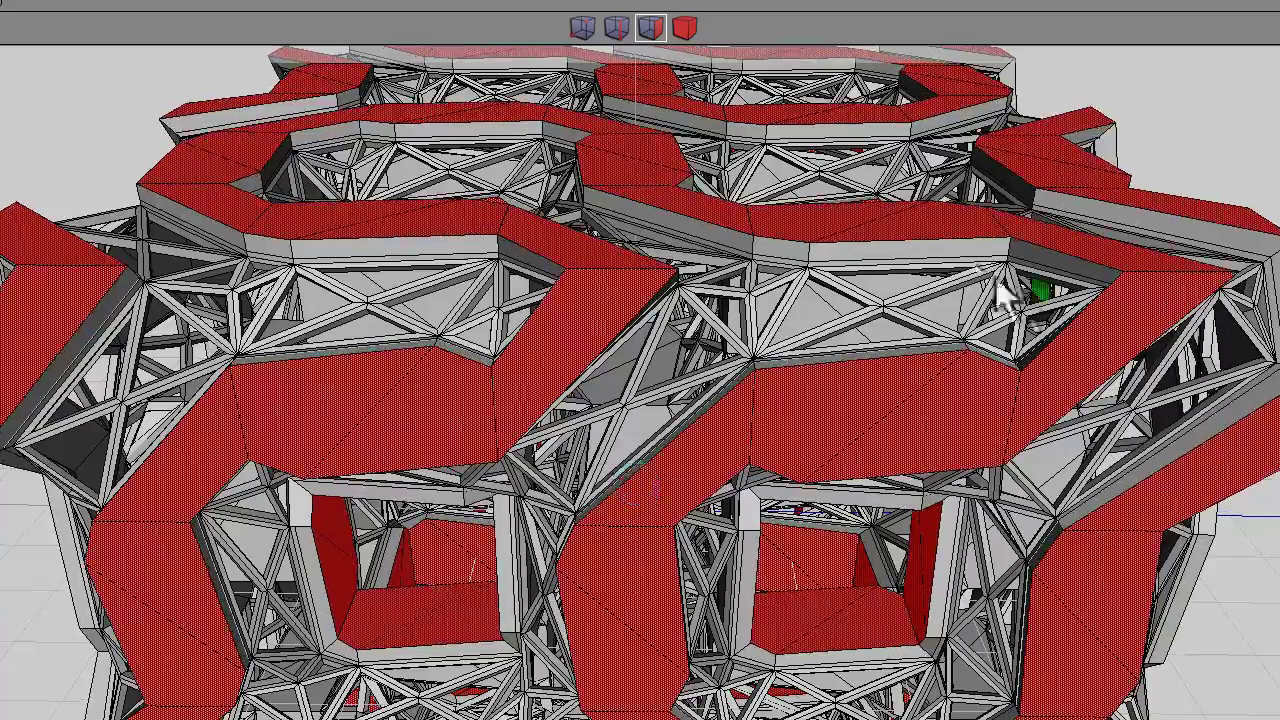
# Step: Select all extracted plates as whole bodies and combine them into a single object
pyautogui.moveTo(1042, 244); pyautogui.dragTo(640, 491, button='middle')
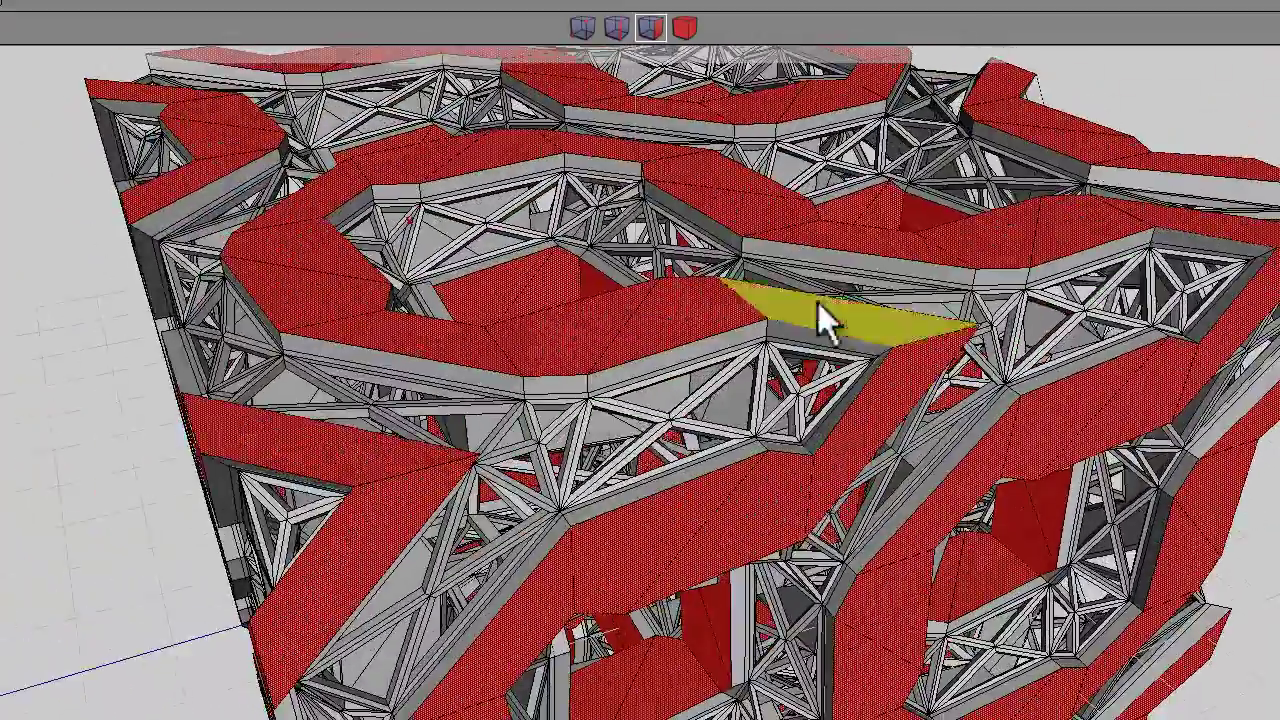
pyautogui.moveTo(846, 314); pyautogui.dragTo(684, 459, button='middle')
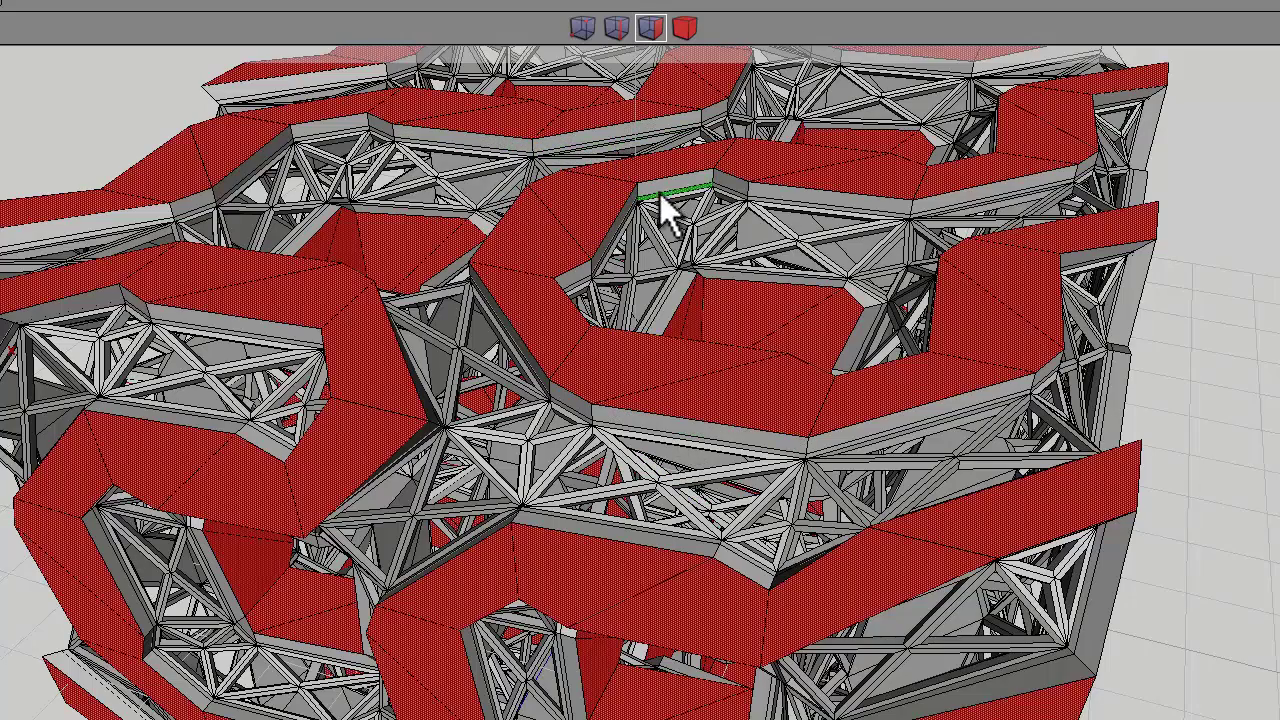
pyautogui.moveTo(659, 190); pyautogui.dragTo(1118, 237, button='middle')
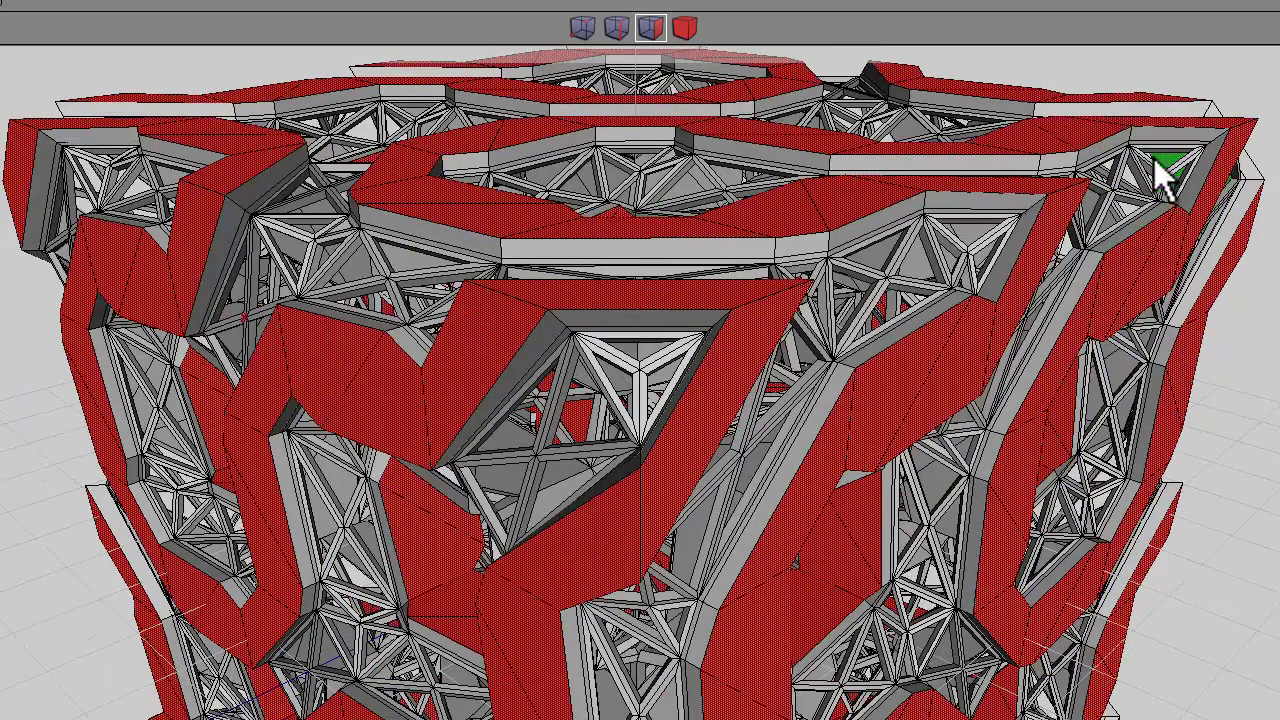
pyautogui.rightClick(1150, 67)
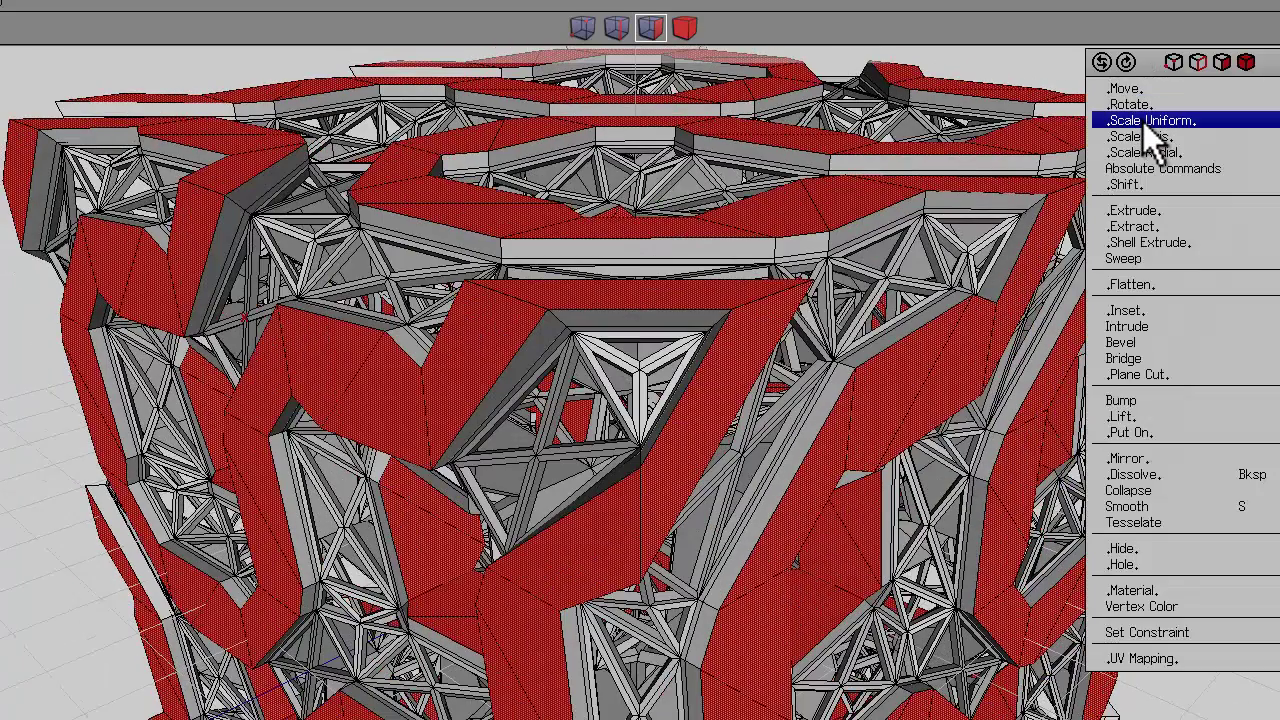
pyautogui.click(1143, 122)
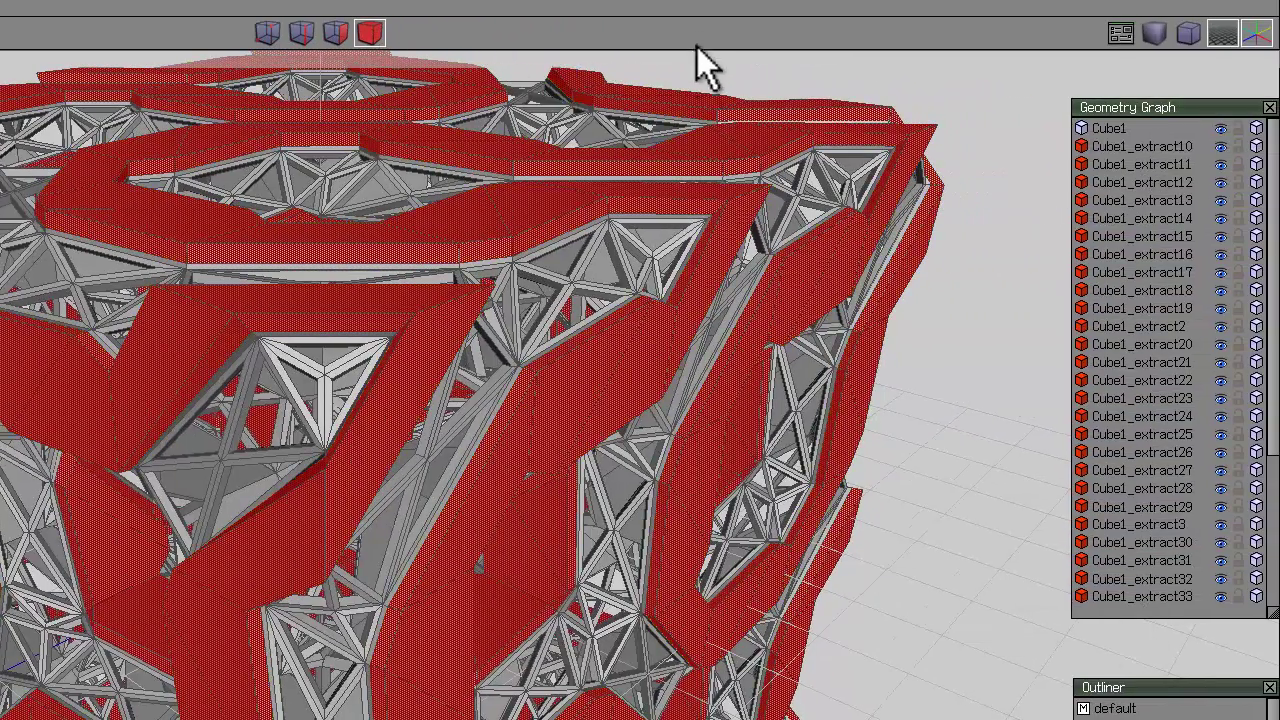
pyautogui.rightClick(698, 67)
pyautogui.click(711, 328)
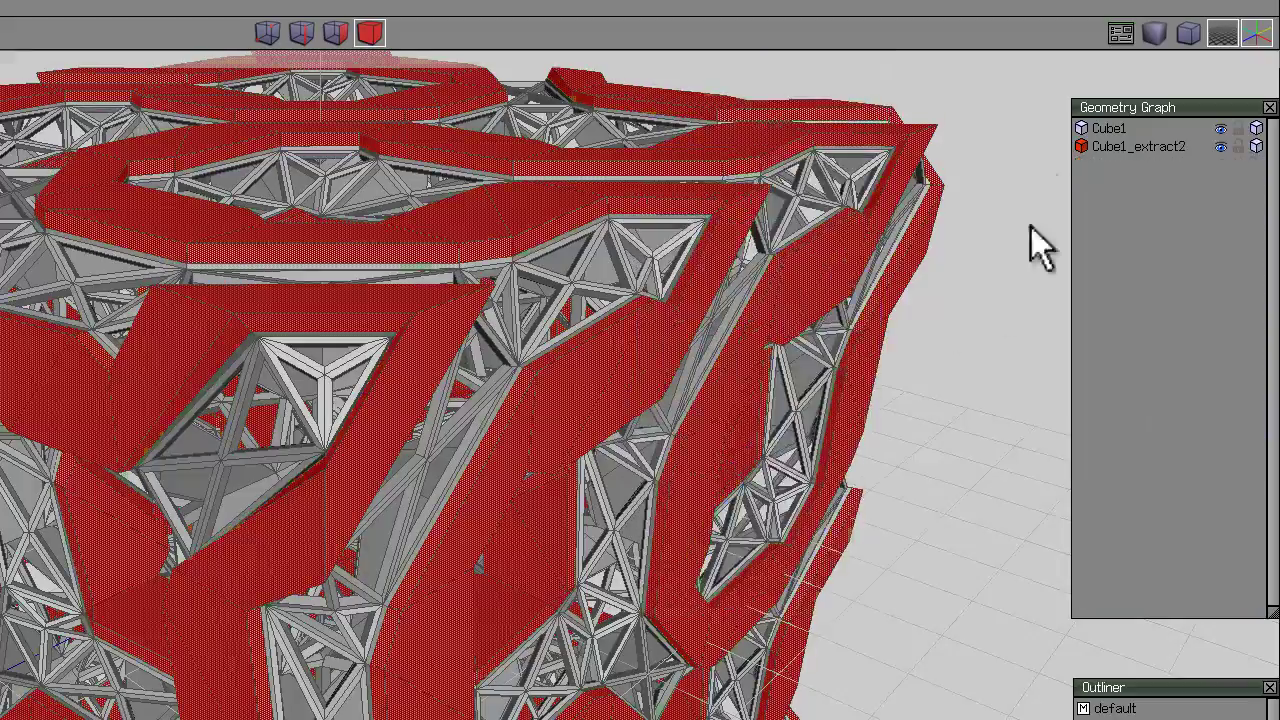
# Step: Select one outer rim edge of a plate and extend the selection to its loop and all similar rim edges
pyautogui.moveTo(320, 491); pyautogui.dragTo(319, 492, button='middle')
pyautogui.scroll(-5, 320, 491)
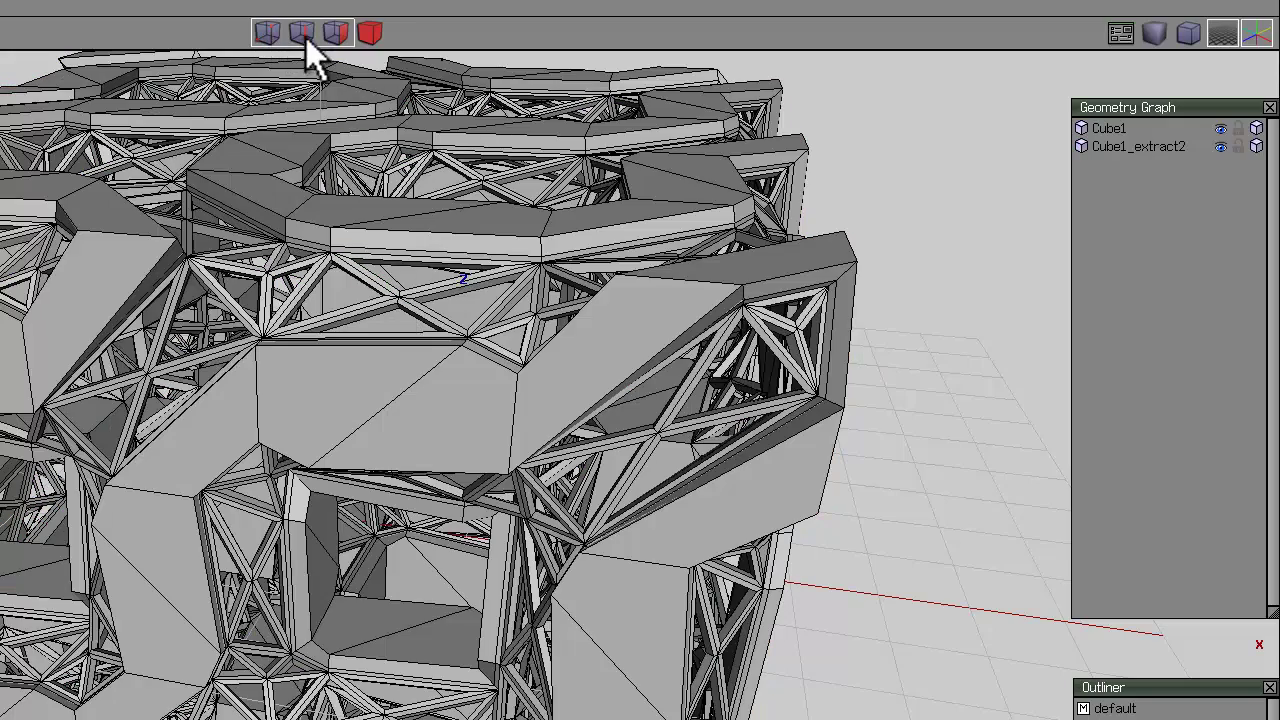
pyautogui.click(303, 34)
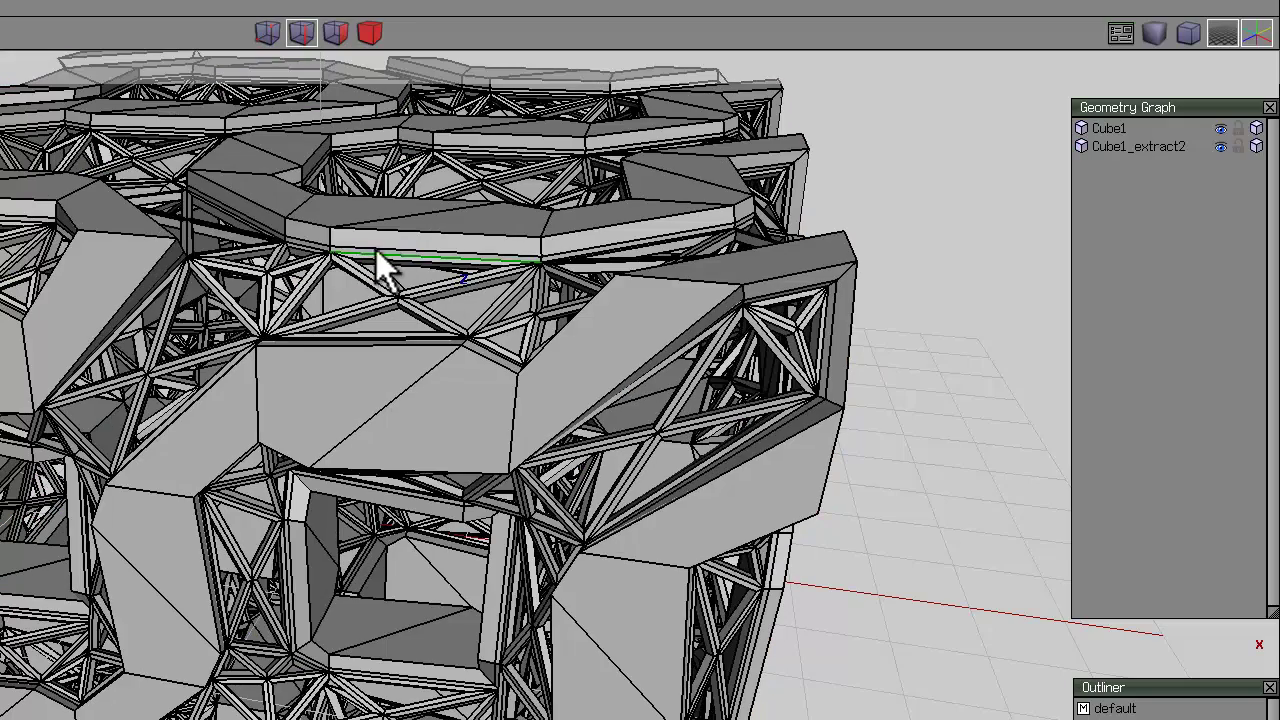
pyautogui.click(397, 236)
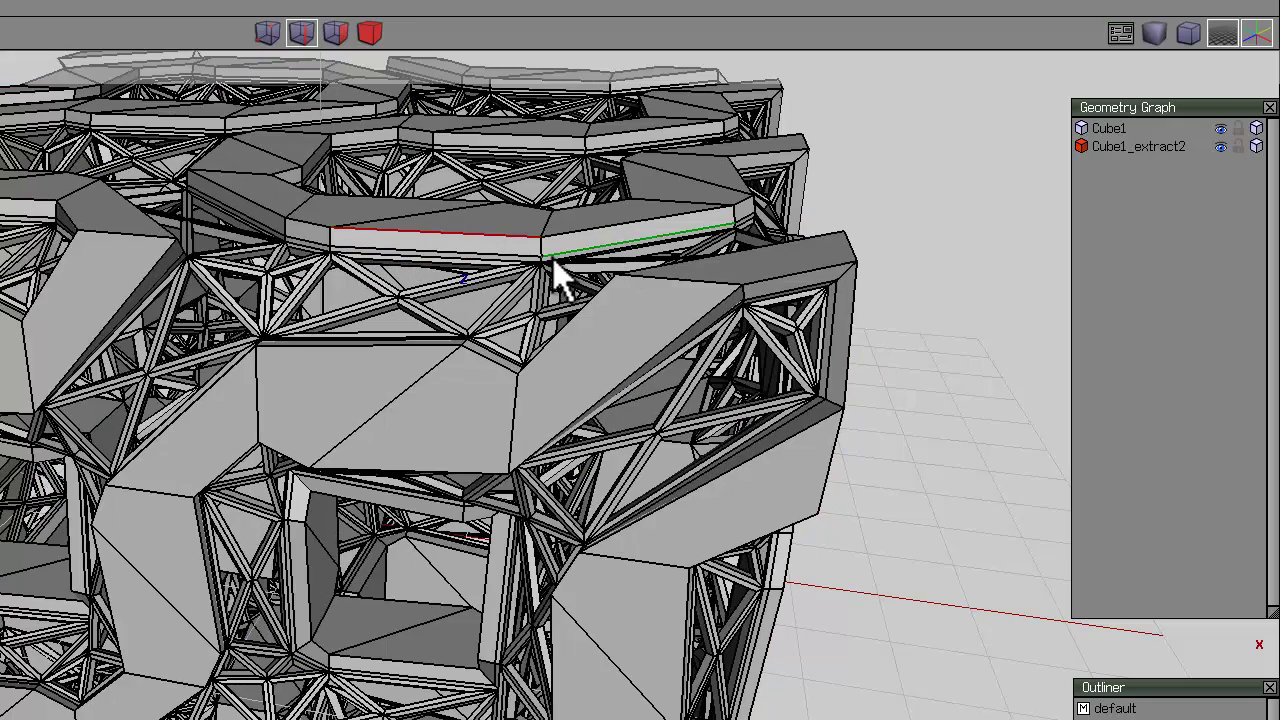
pyautogui.press('l')
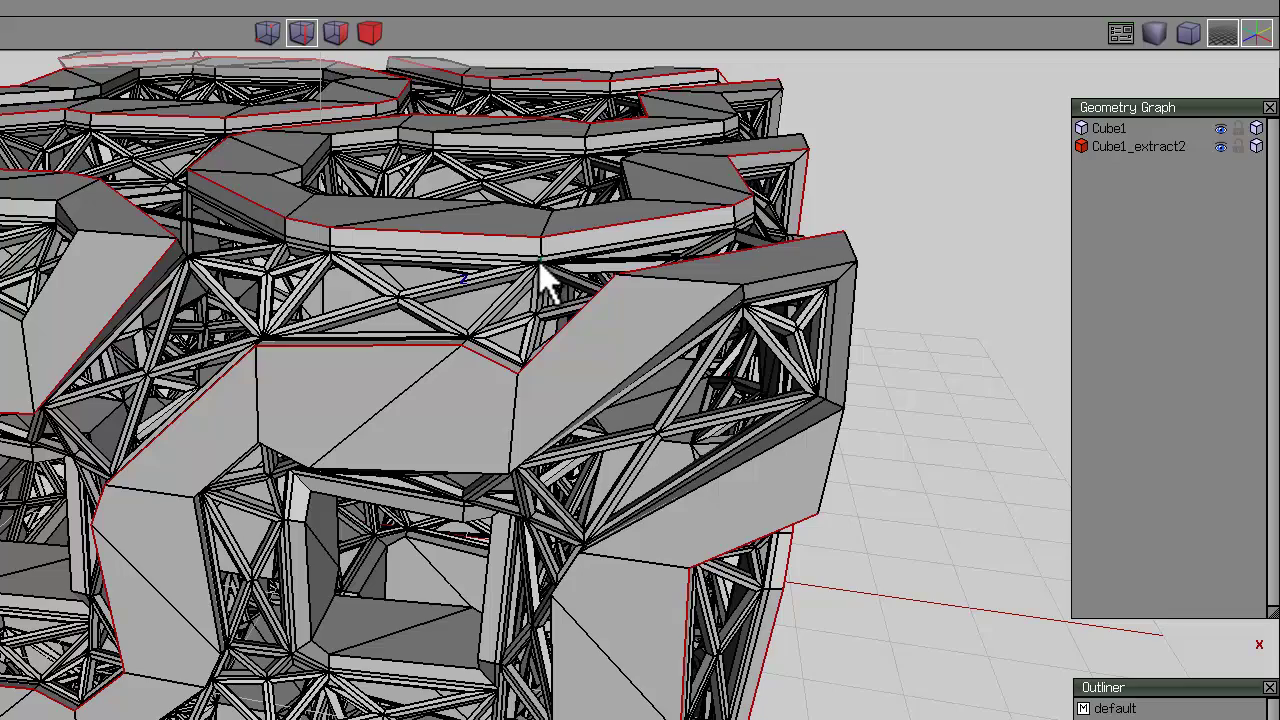
pyautogui.press('i')
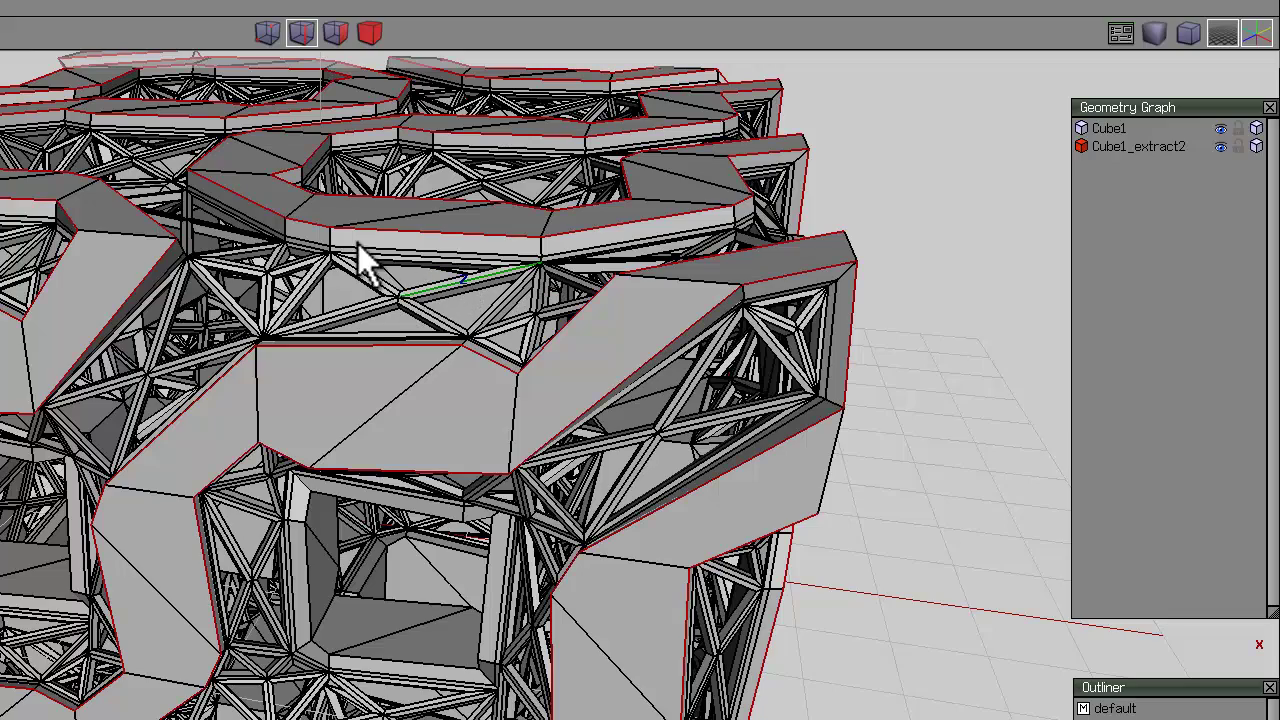
# Step: Bevel the selected plate rim edges by a very small amount
pyautogui.moveTo(321, 491); pyautogui.dragTo(342, 506, button='middle')
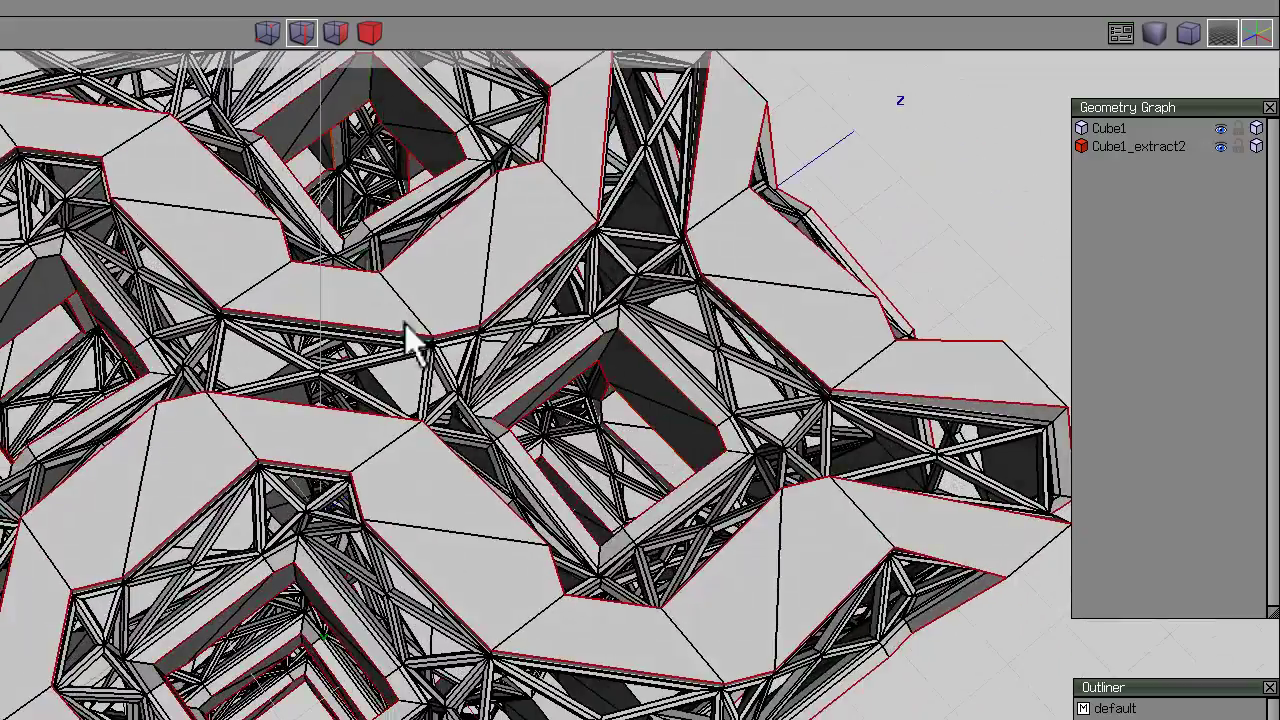
pyautogui.moveTo(378, 555); pyautogui.dragTo(321, 492, button='middle')
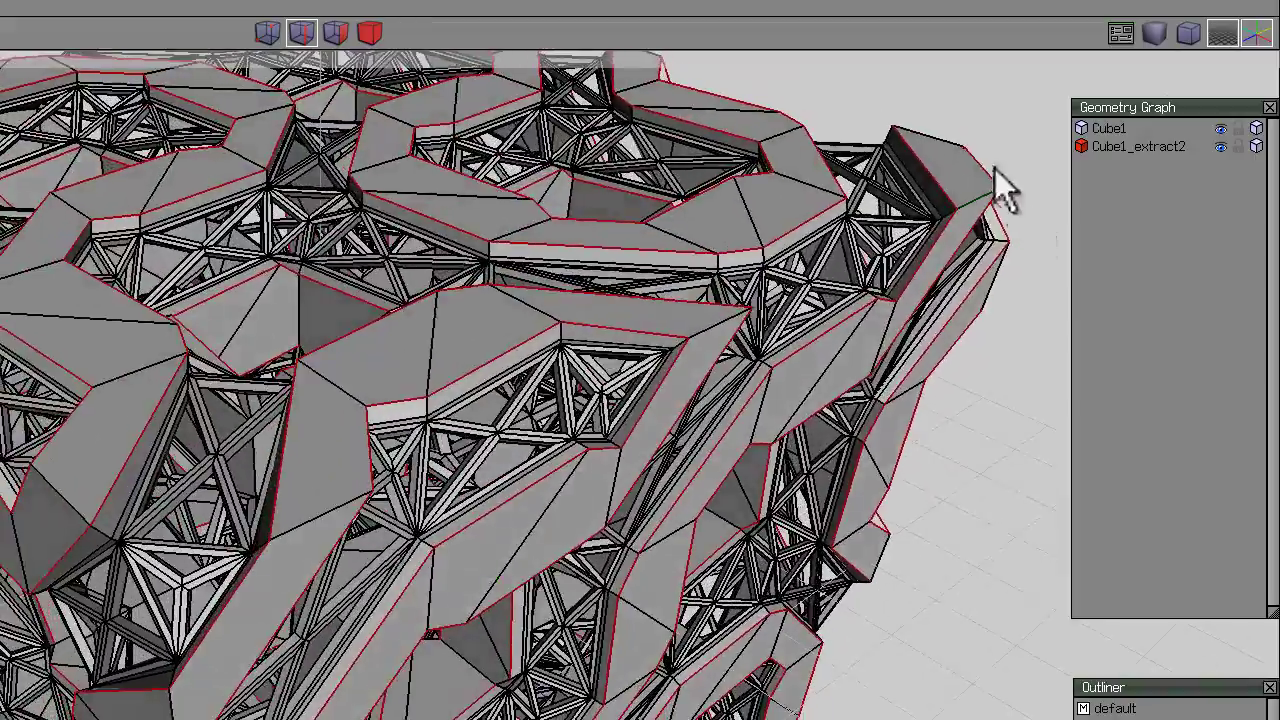
pyautogui.rightClick(885, 86)
pyautogui.click(865, 375)
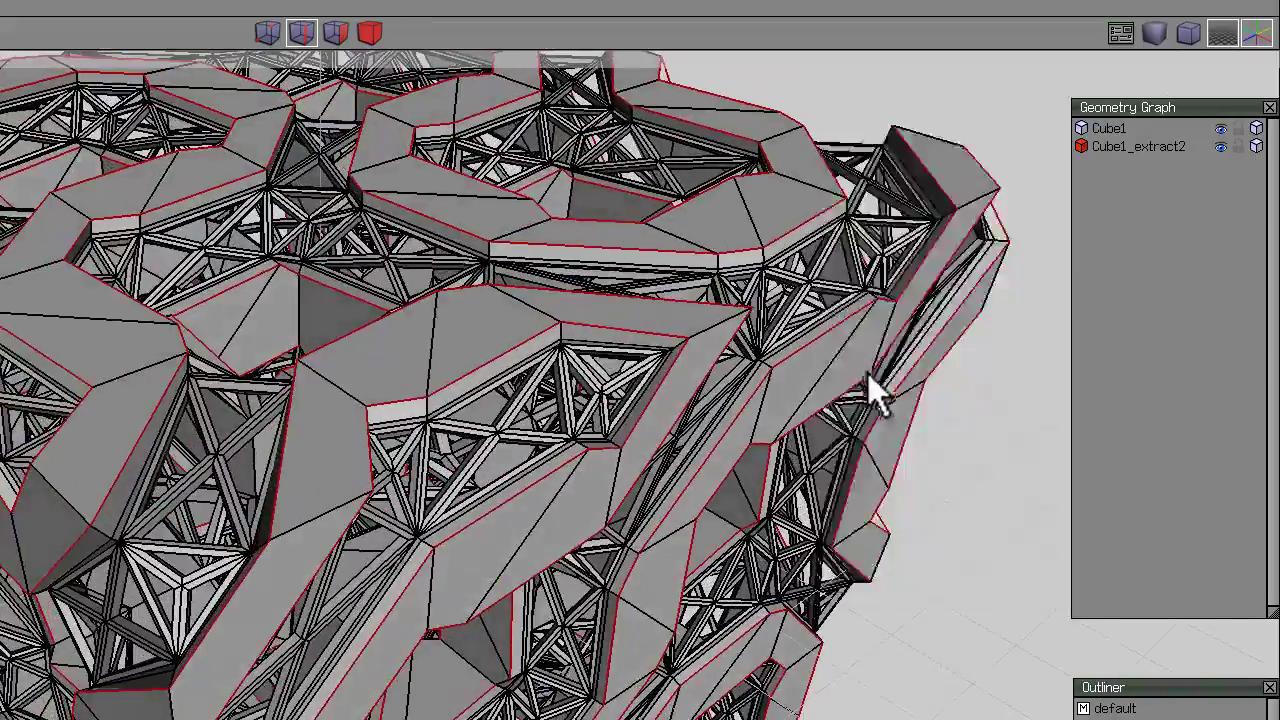
pyautogui.click(321, 491)
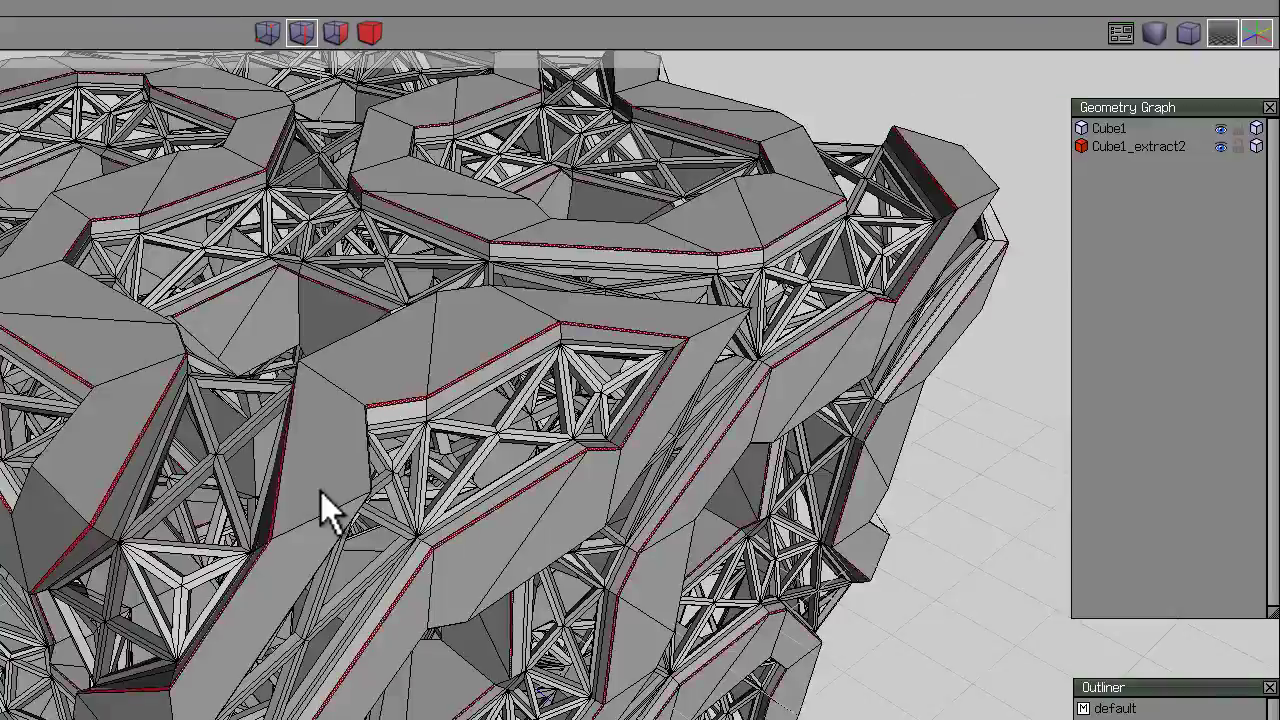
pyautogui.click(321, 491)
# Step: Examine the beveled plate rims and the lattice underneath from several sides of the cube
pyautogui.middleClick(826, 385)
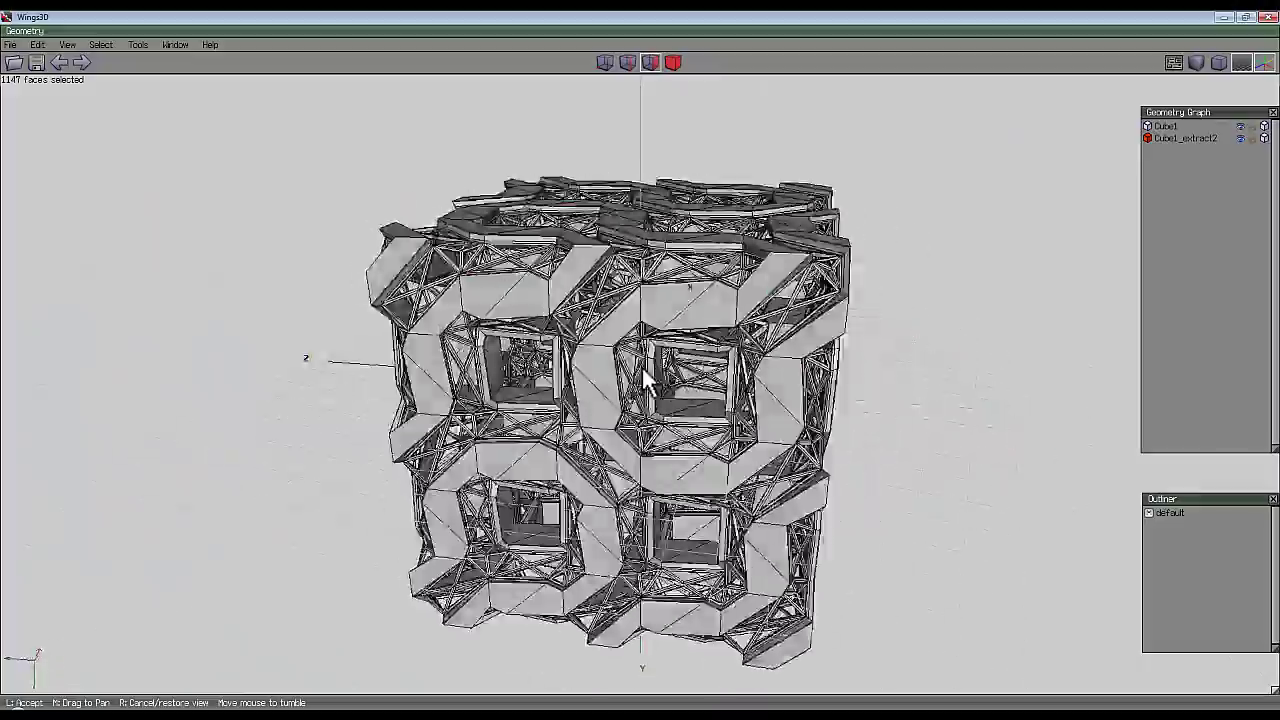
pyautogui.click(642, 368)
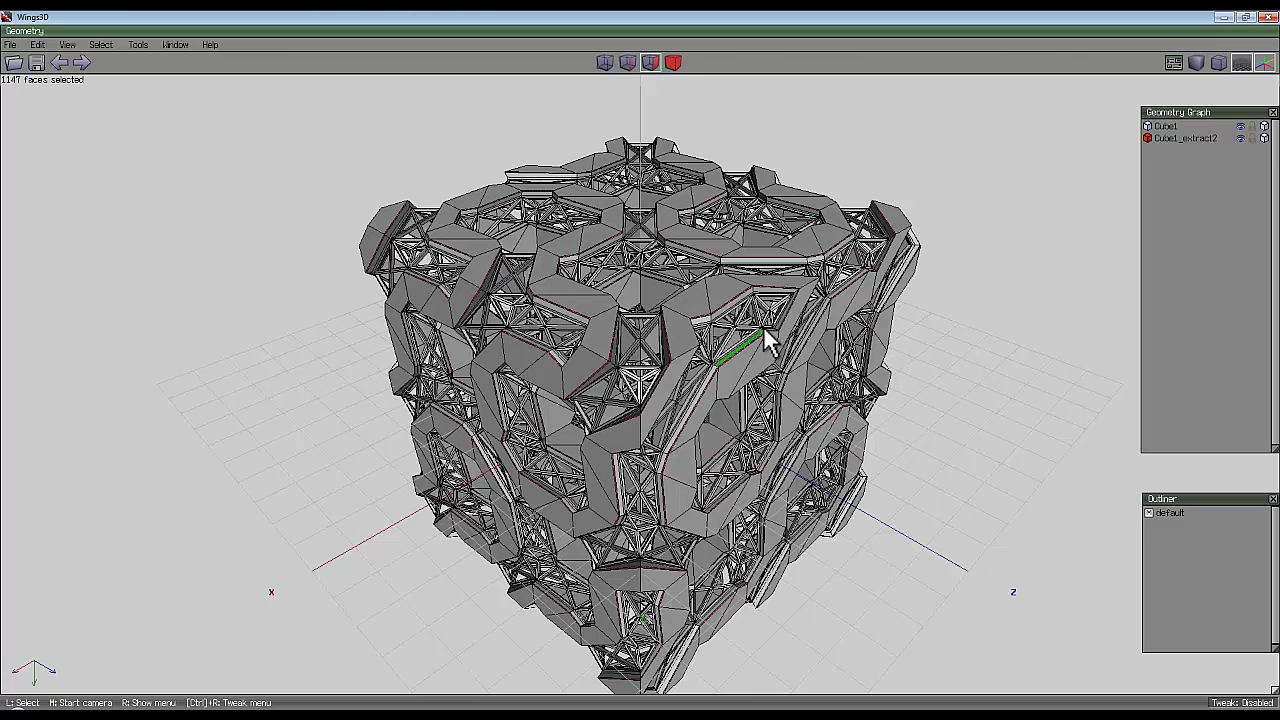
pyautogui.middleClick(903, 168)
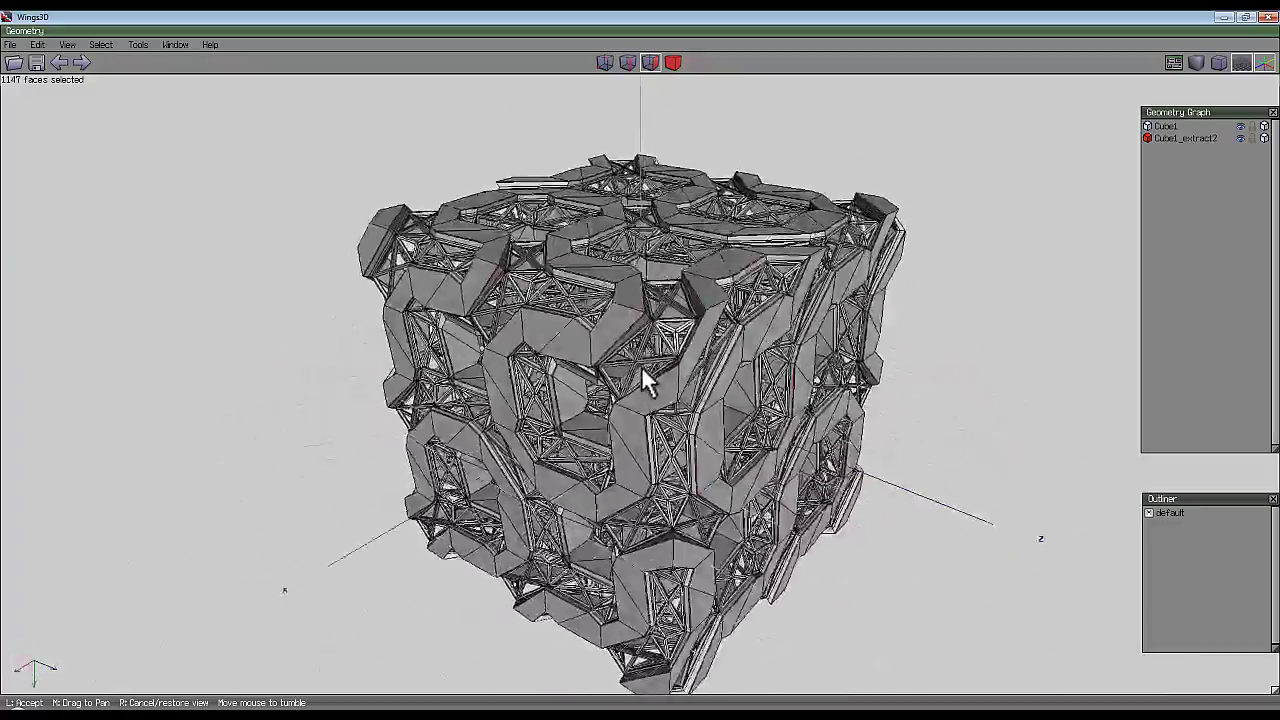
pyautogui.click(635, 350)
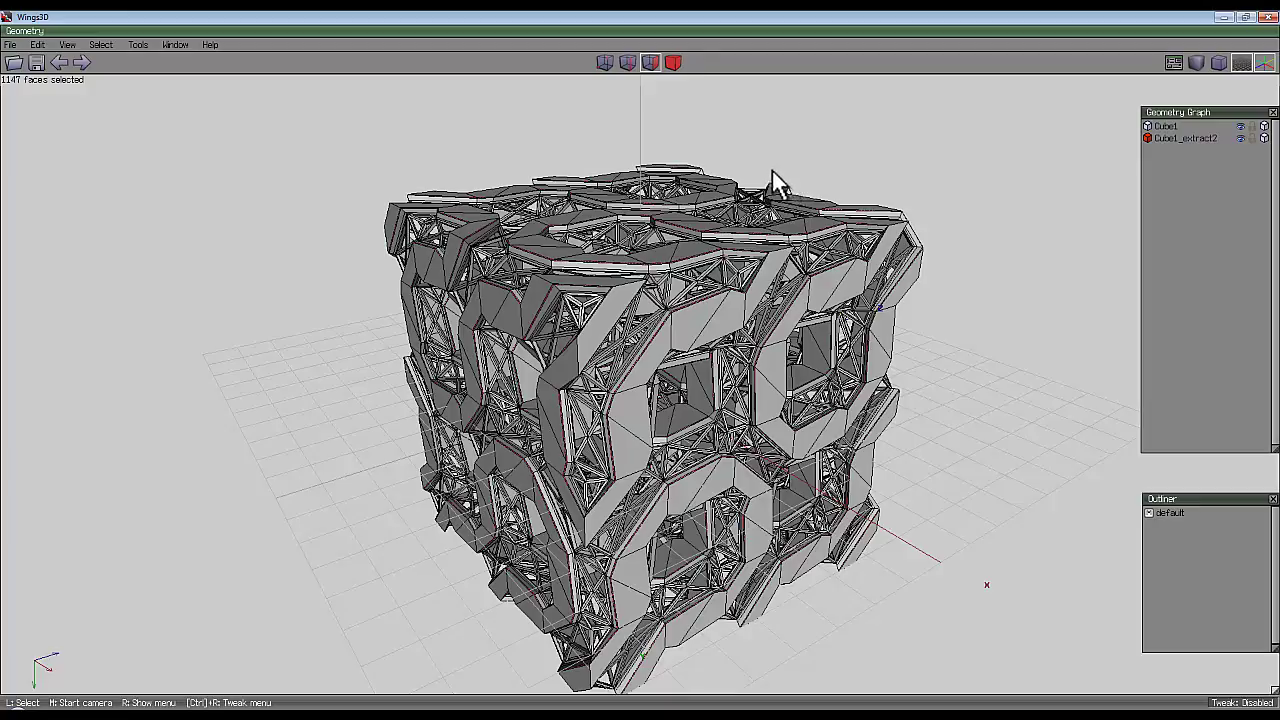
pyautogui.middleClick(812, 183)
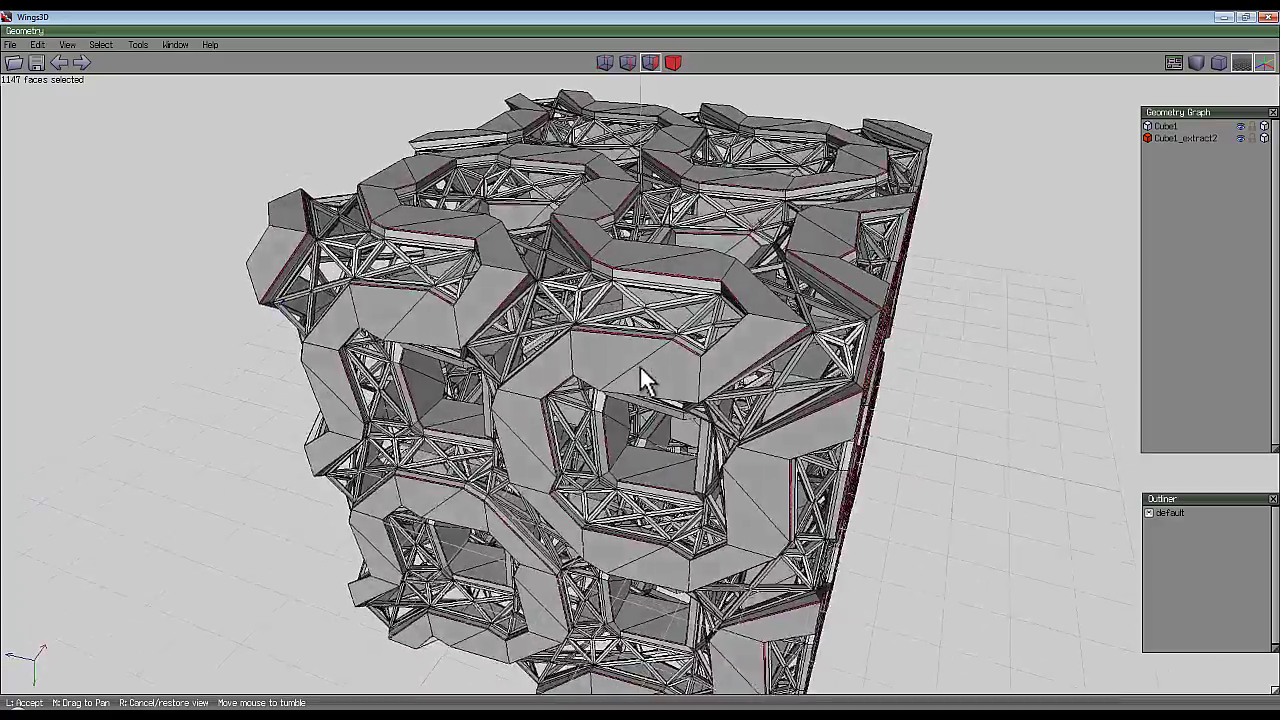
pyautogui.click(640, 372)
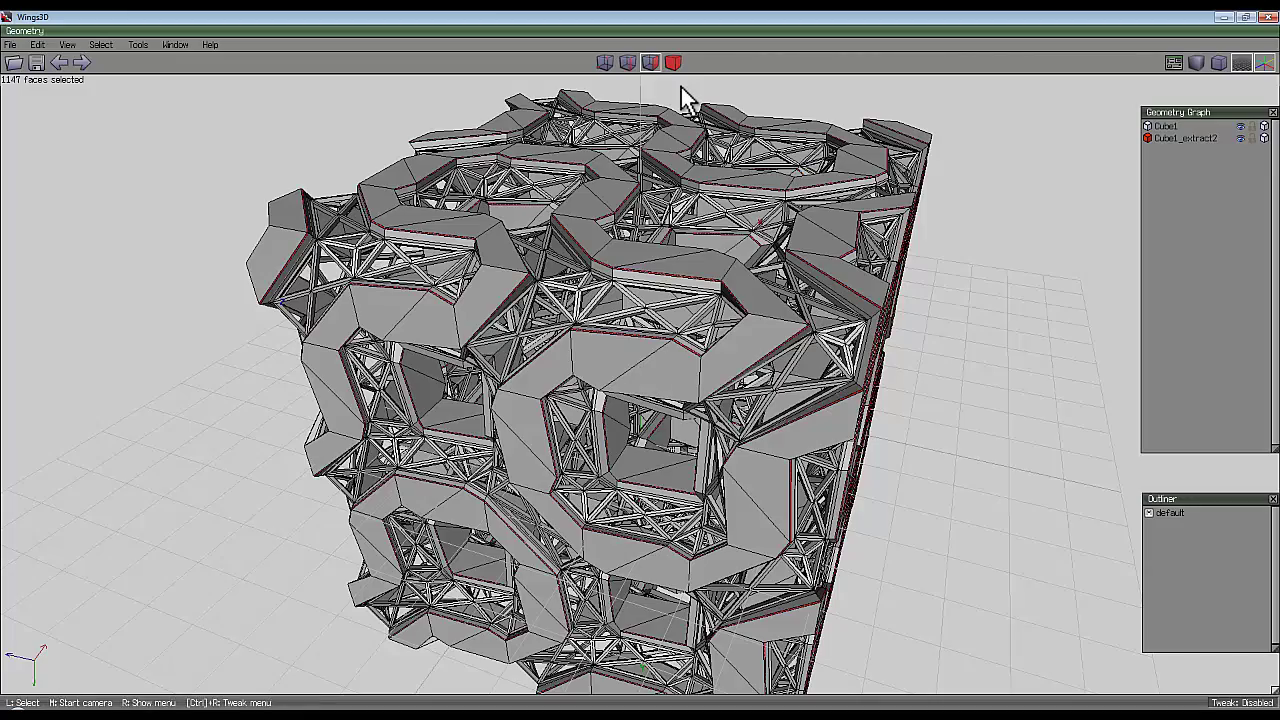
pyautogui.middleClick(997, 250)
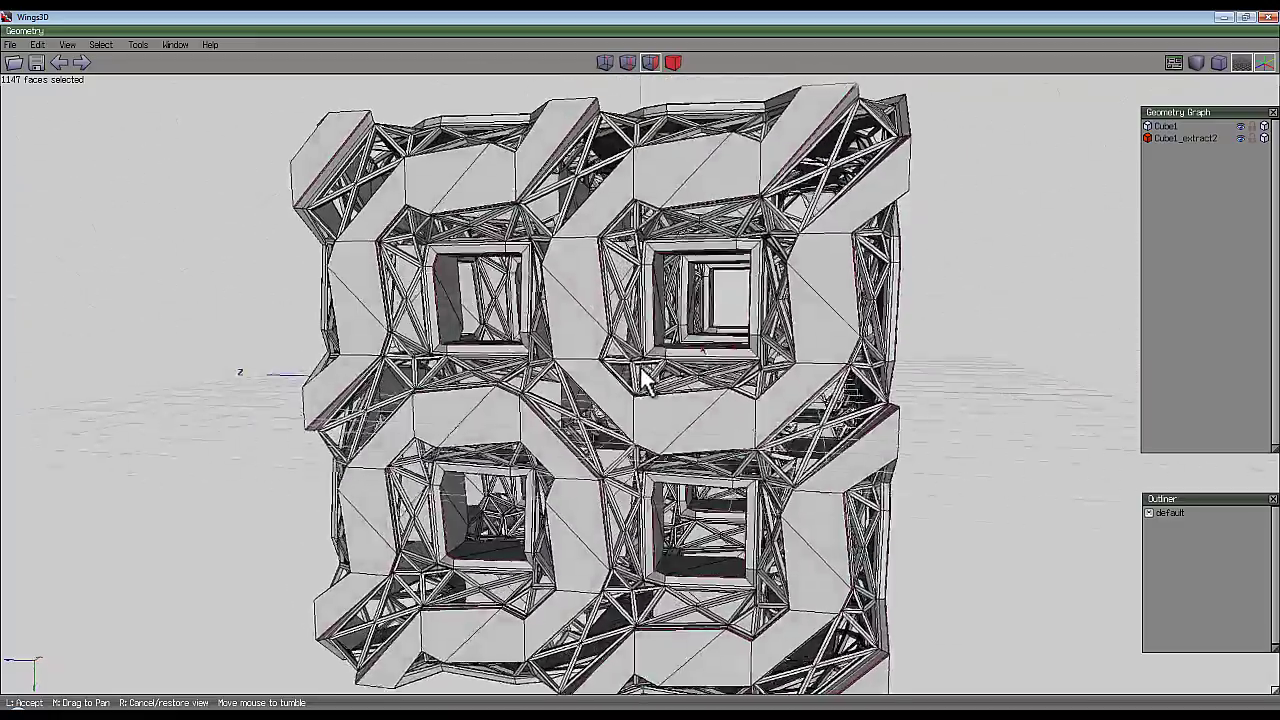
pyautogui.click(960, 447)
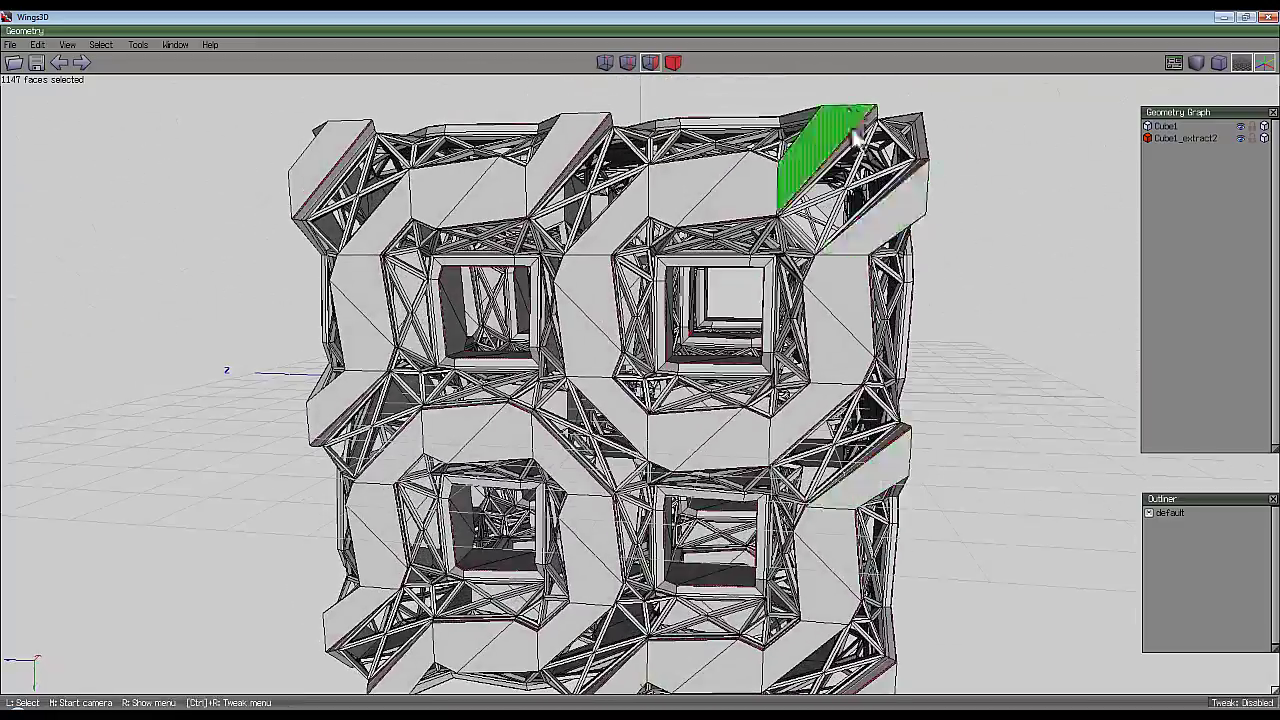
pyautogui.middleClick(520, 180)
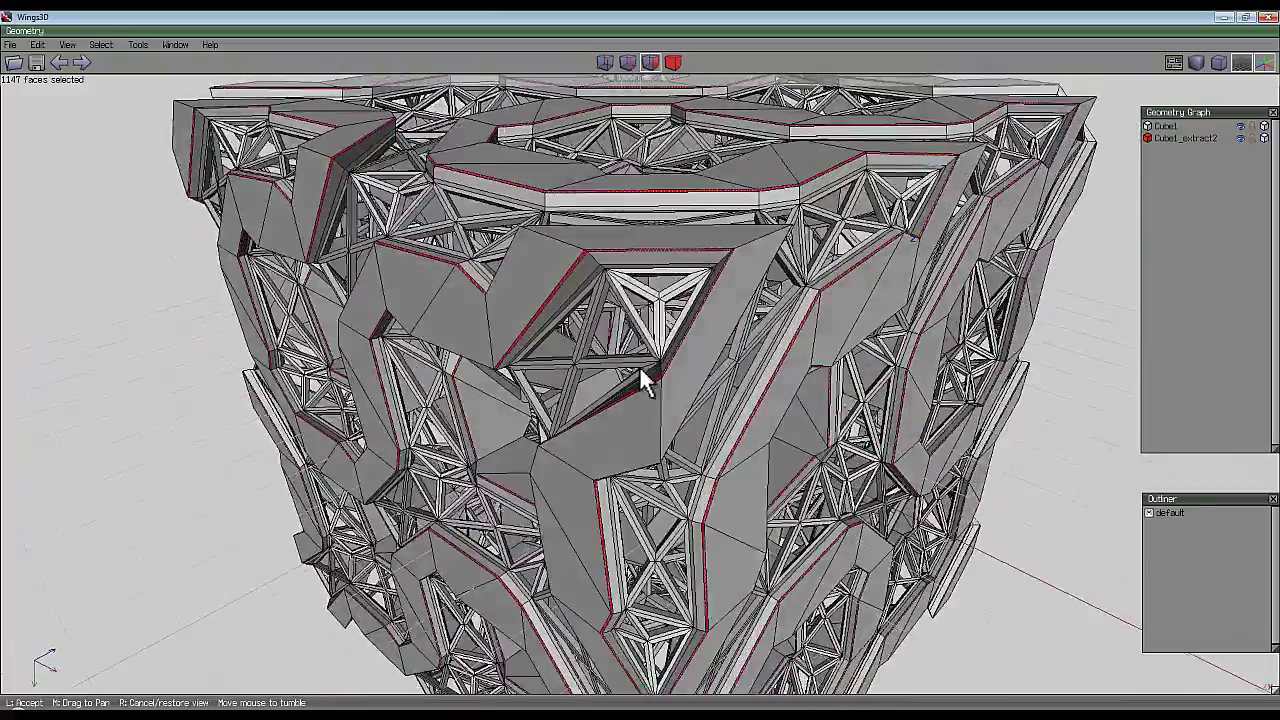
pyautogui.click(639, 366)
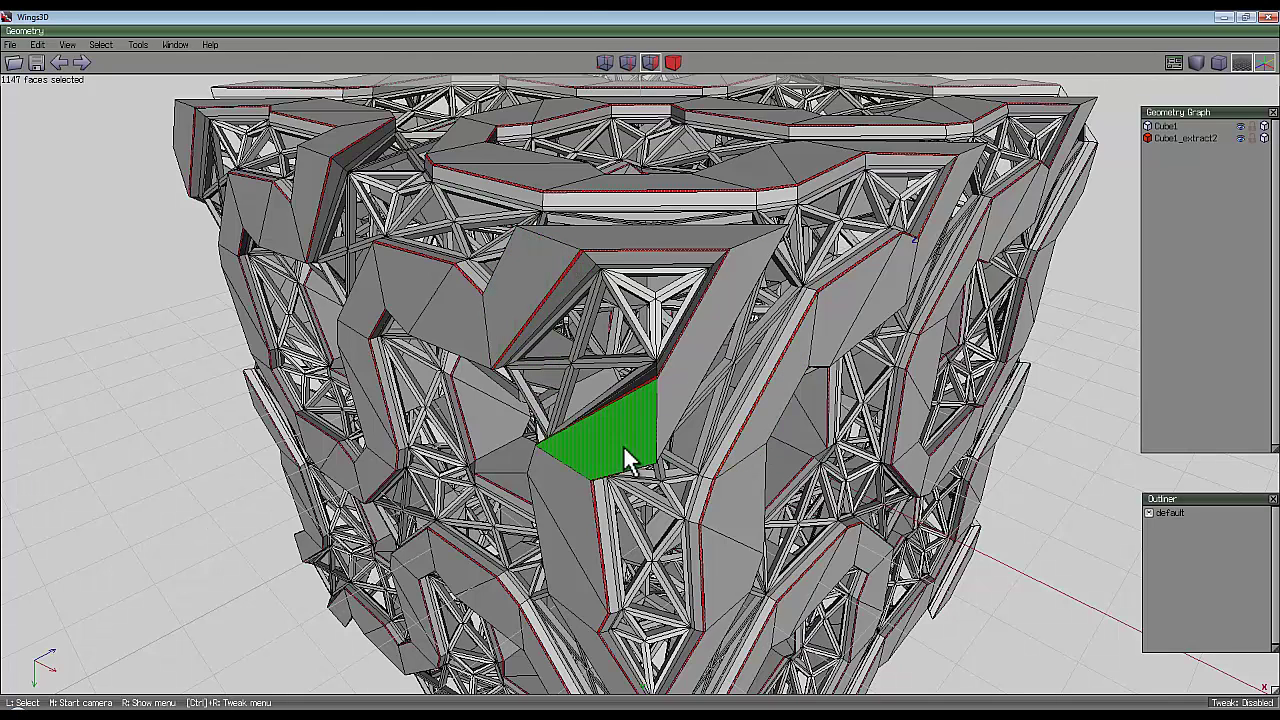
# Step: Replace the face selection with the short fold edges at the plates' outer cube corners, extending it to all similar edges
pyautogui.press('space')
pyautogui.click(556, 246)
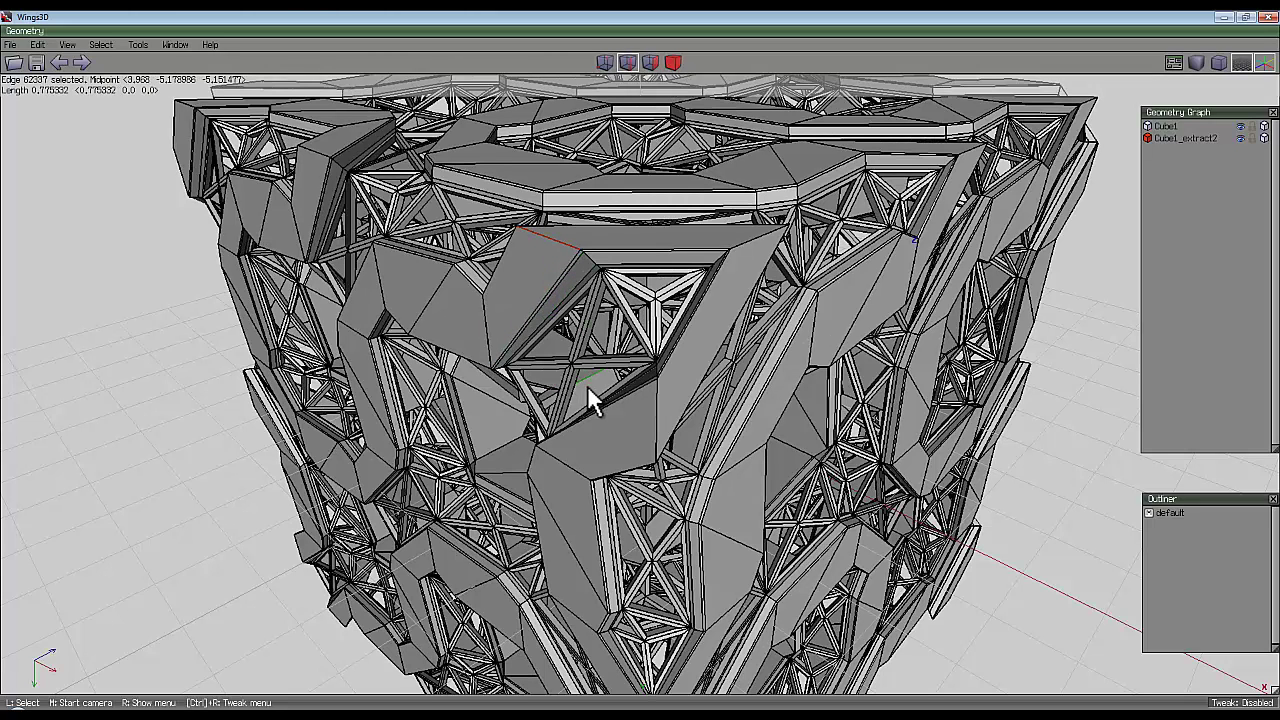
pyautogui.press('i')
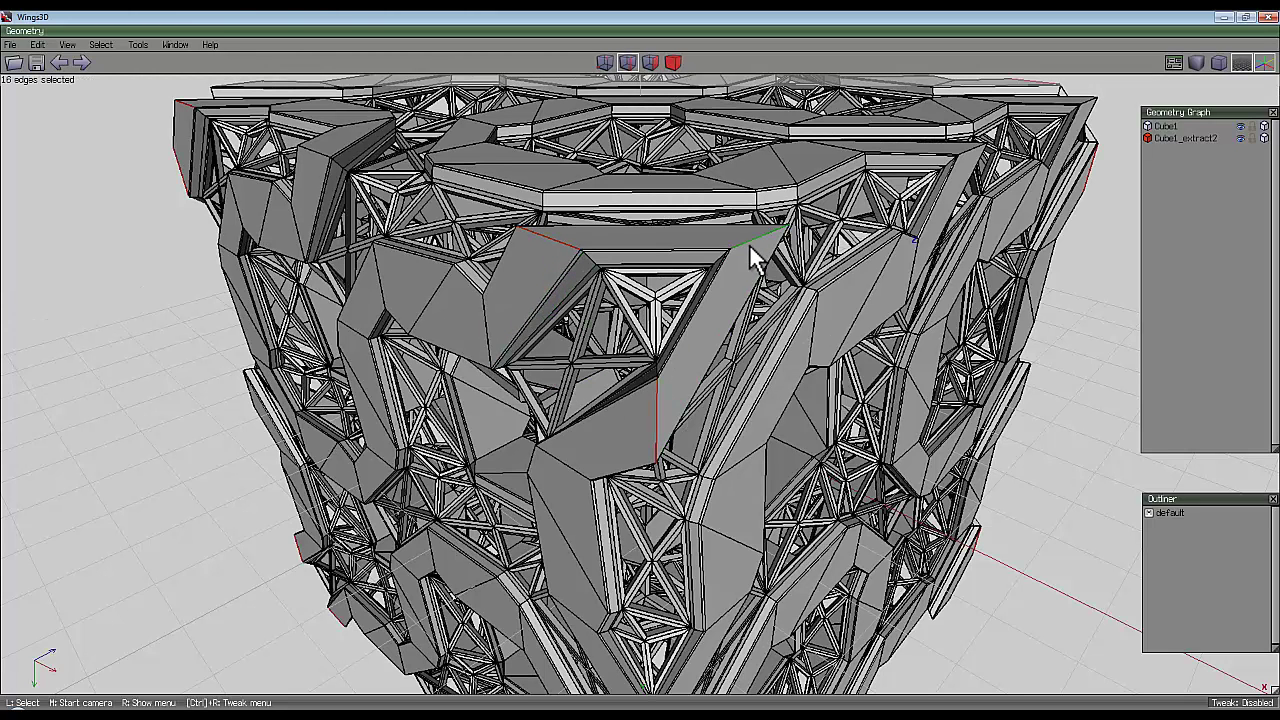
pyautogui.press('i')
# Step: Bevel the selected corner fold edges of the armor plates by about 0.014
pyautogui.middleClick(955, 183)
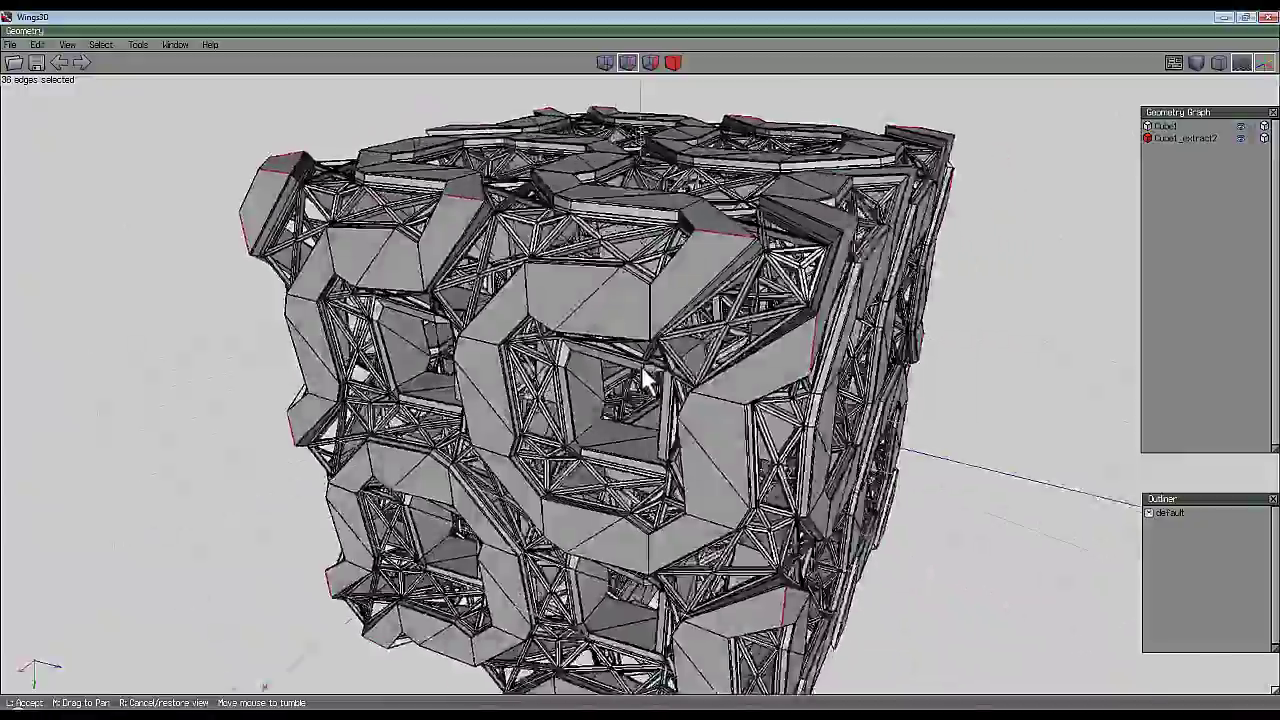
pyautogui.click(645, 378)
pyautogui.rightClick(1137, 229)
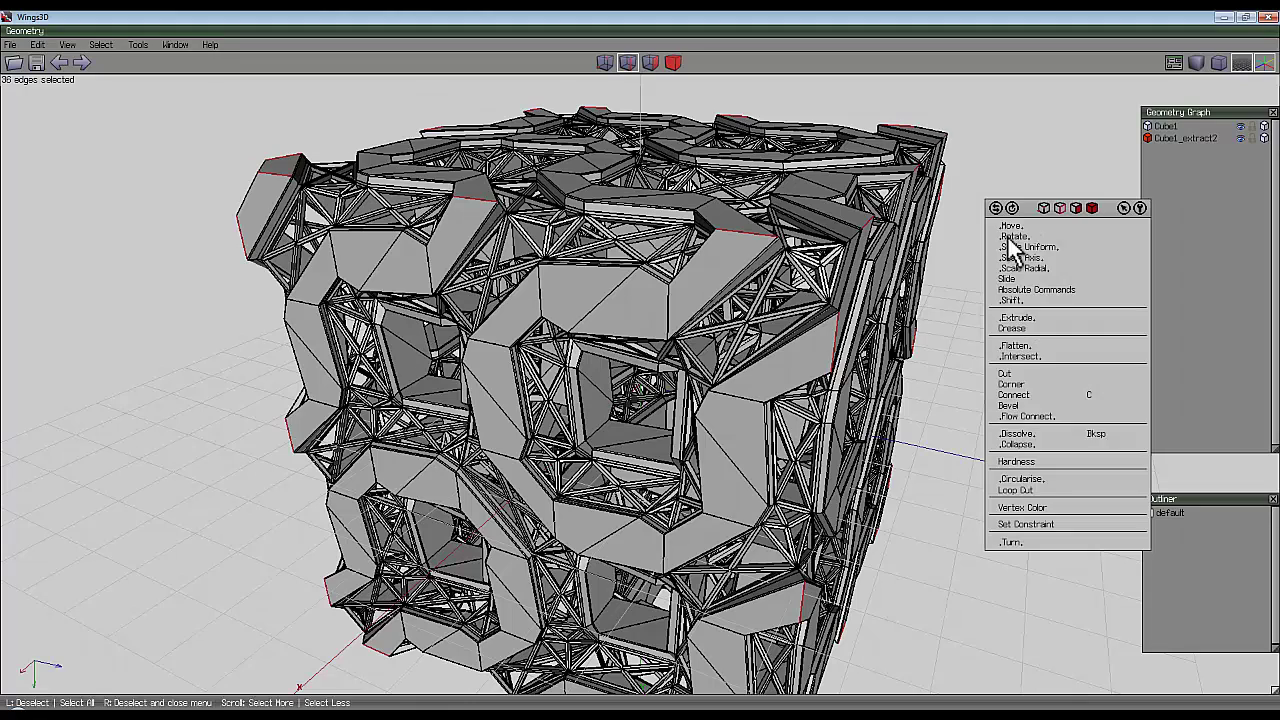
pyautogui.click(1012, 407)
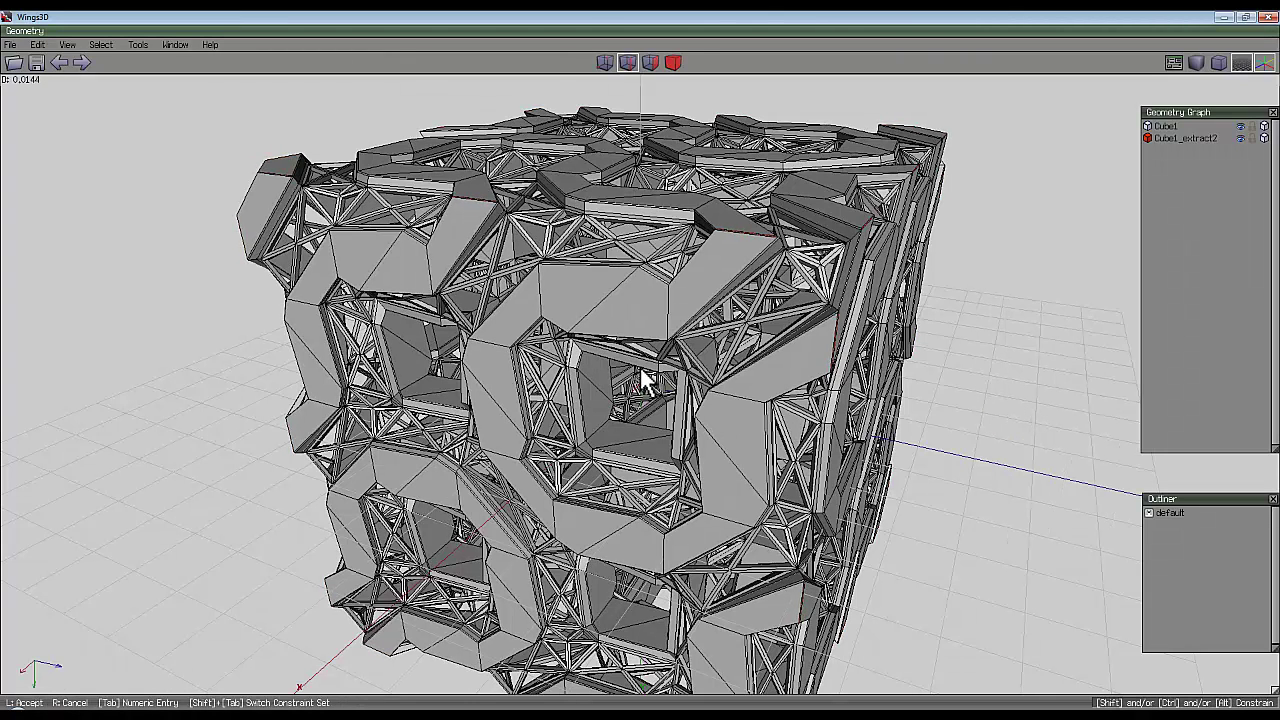
pyautogui.click(645, 380)
# Step: Examine the newly beveled plate corners up close and from several sides of the cube
pyautogui.middleClick(971, 351)
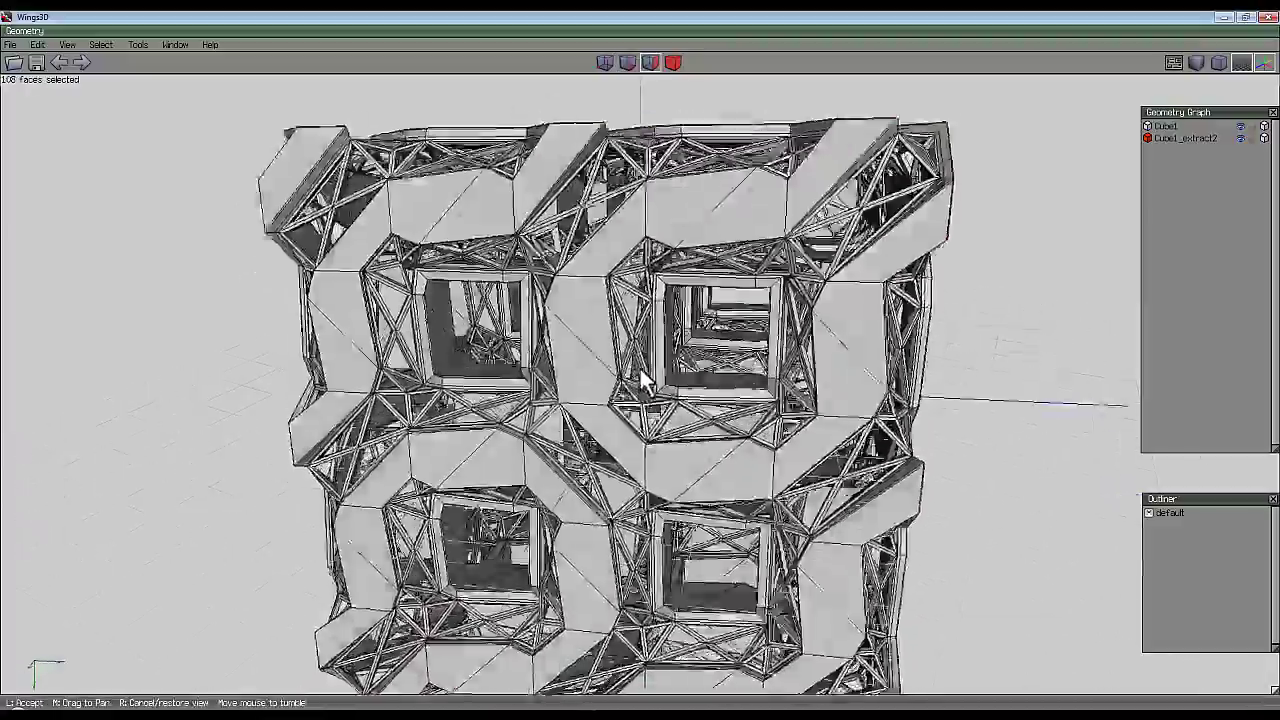
pyautogui.scroll(10, 641, 378)
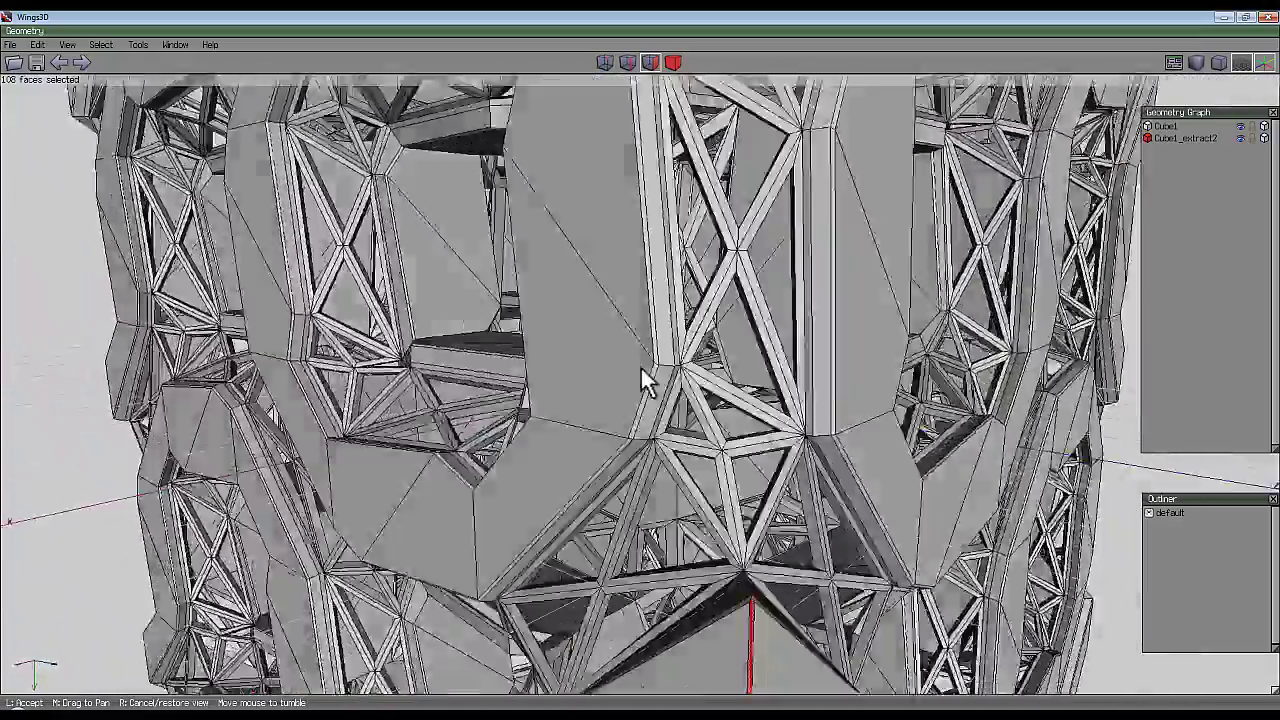
pyautogui.scroll(-5, 642, 368)
pyautogui.scroll(-5, 642, 372)
pyautogui.click(640, 368)
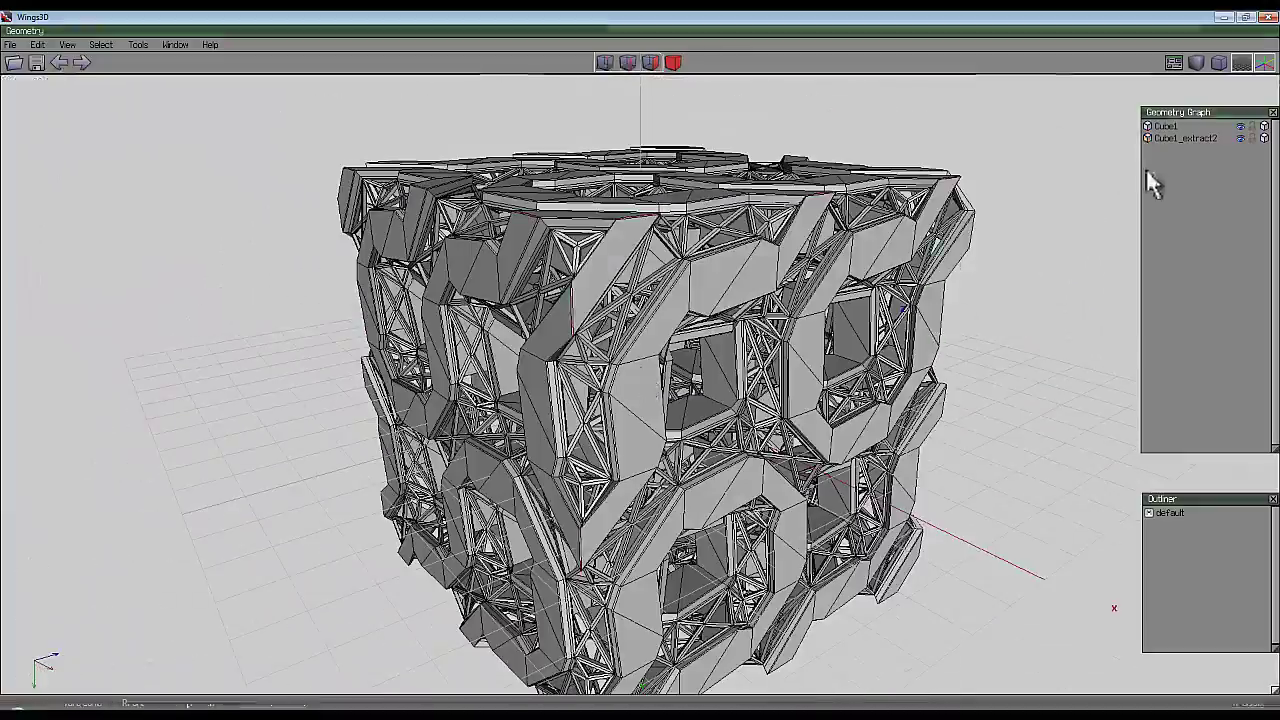
# Step: Select the entire Cube1_extract2 plate object and examine how its highlighted plates sit over the lattice from all around
pyautogui.click(1167, 138)
pyautogui.middleClick(1010, 290)
pyautogui.click(630, 275)
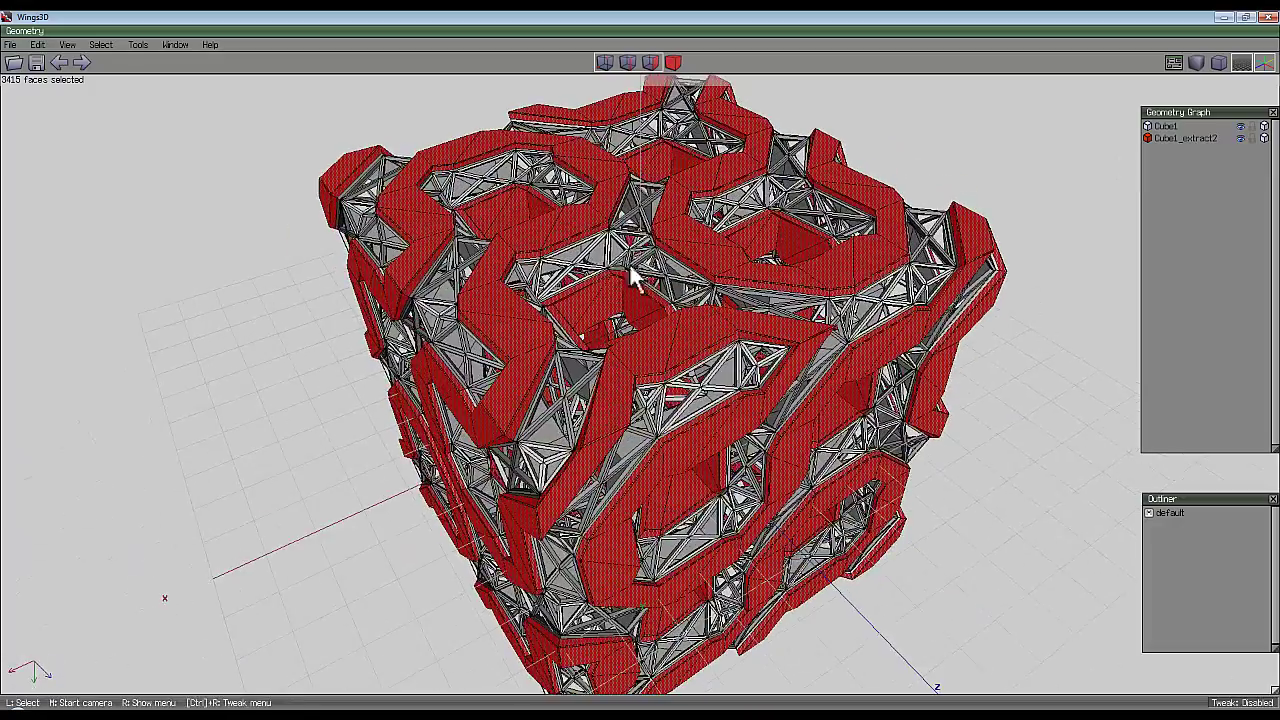
pyautogui.scroll(5, 609, 400)
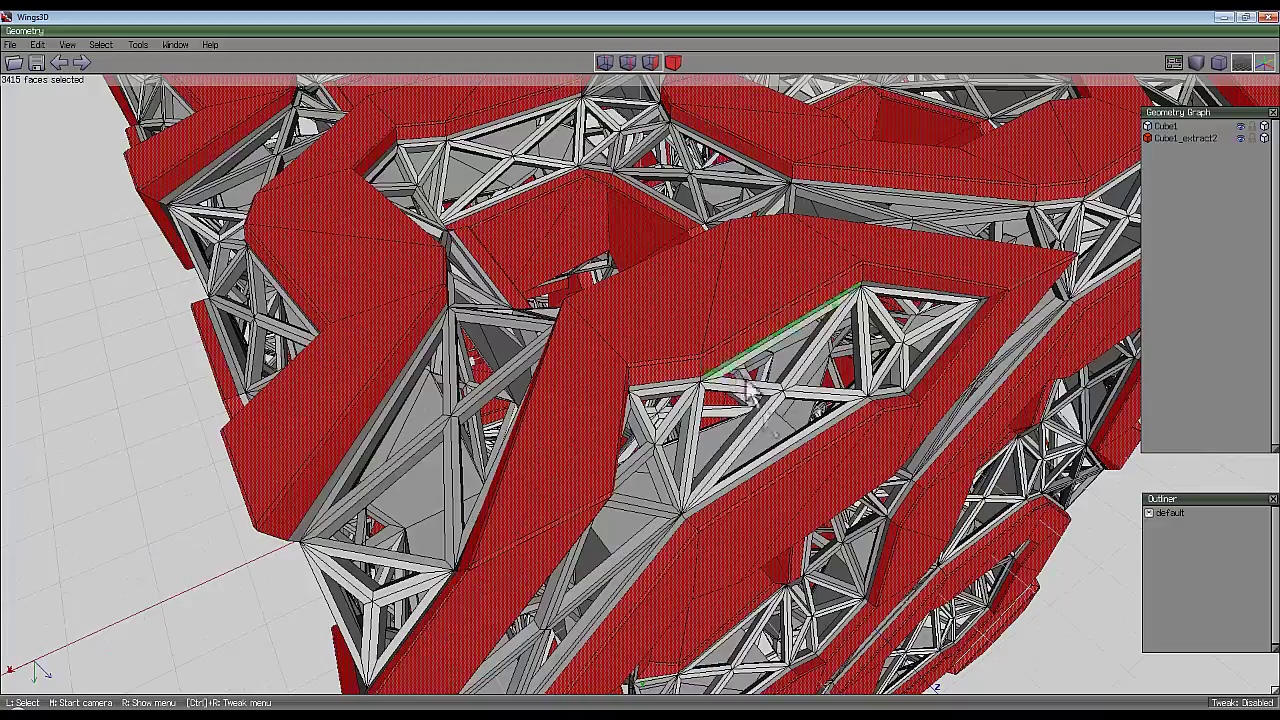
pyautogui.middleClick(755, 462)
pyautogui.scroll(-5, 755, 462)
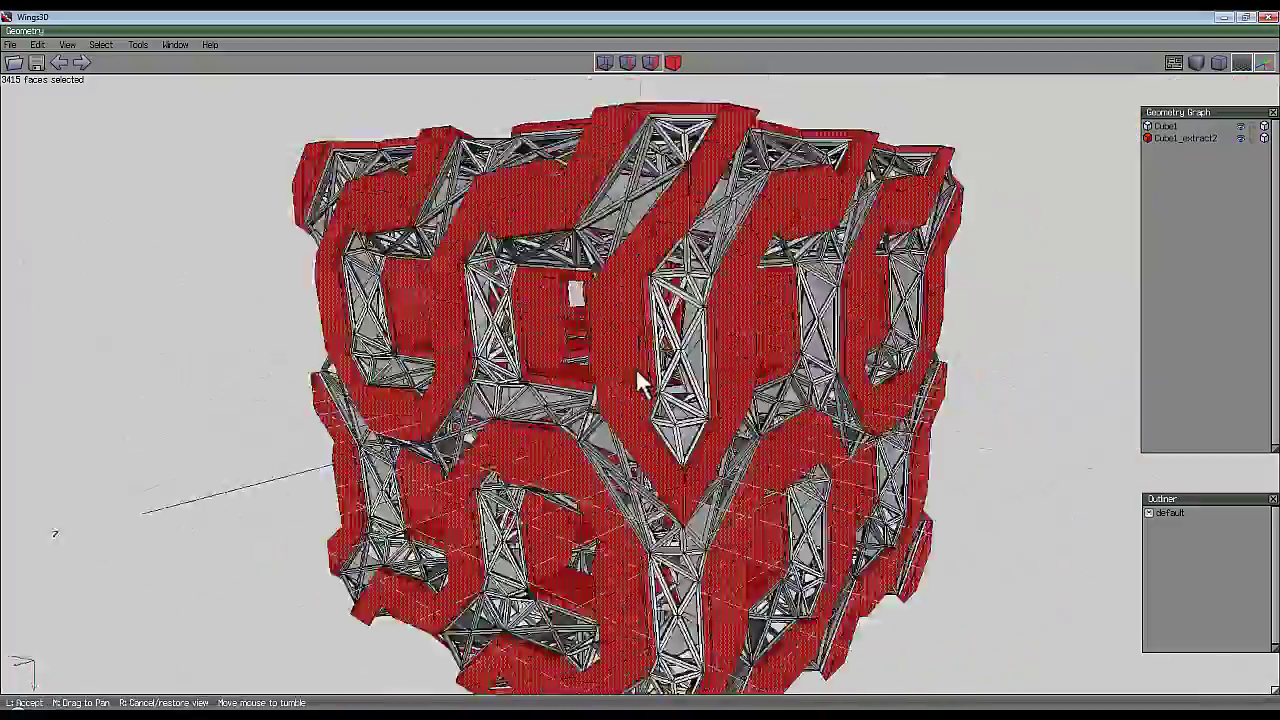
pyautogui.scroll(3, 645, 380)
pyautogui.scroll(-3, 645, 380)
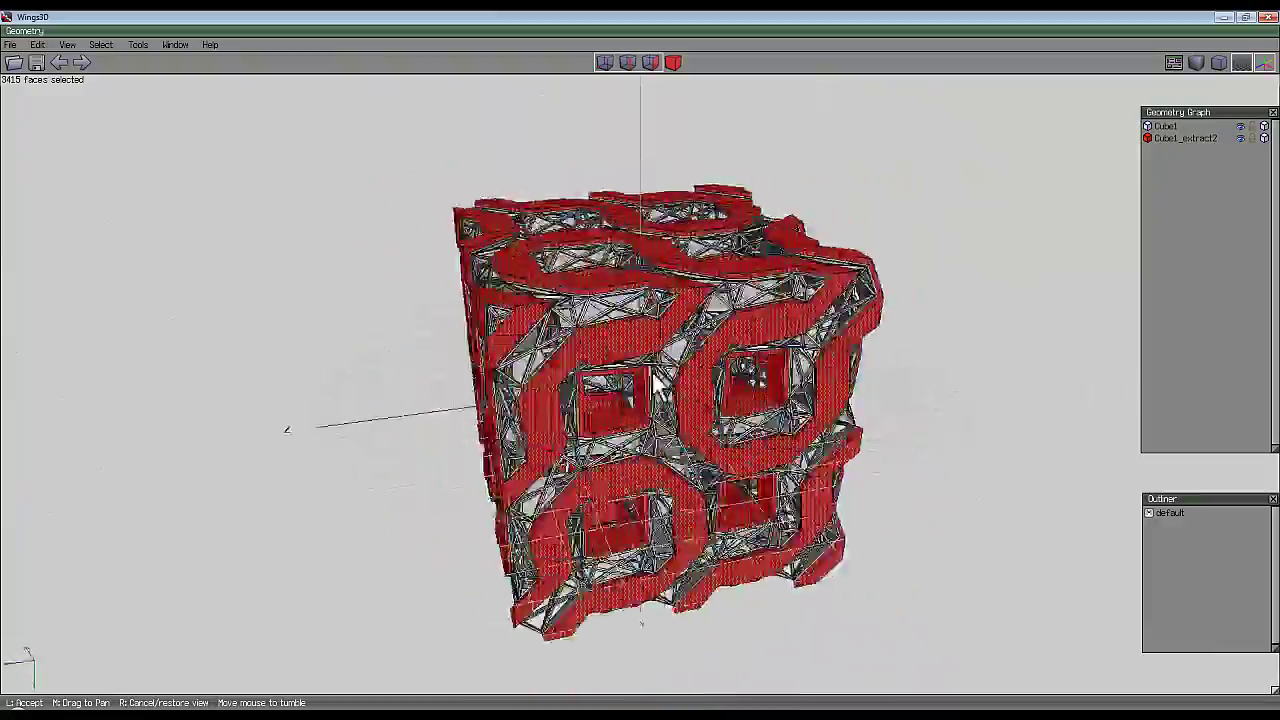
pyautogui.click(645, 380)
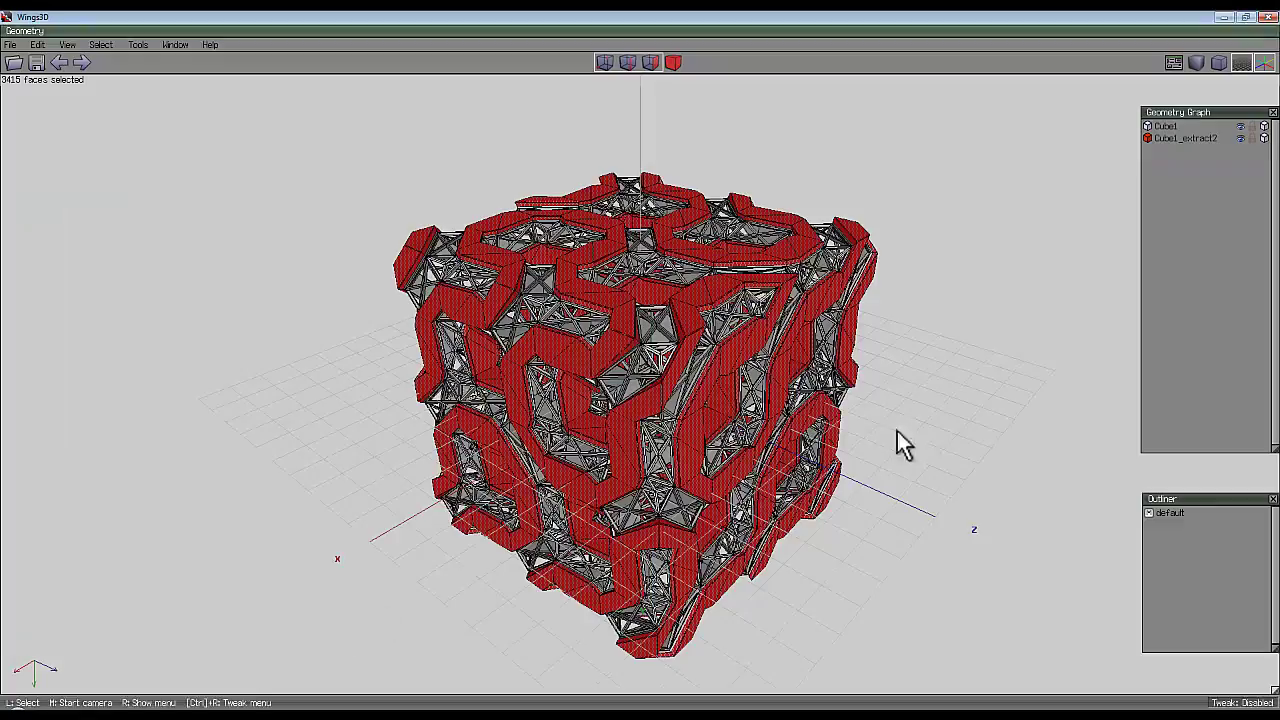
pyautogui.middleClick(897, 432)
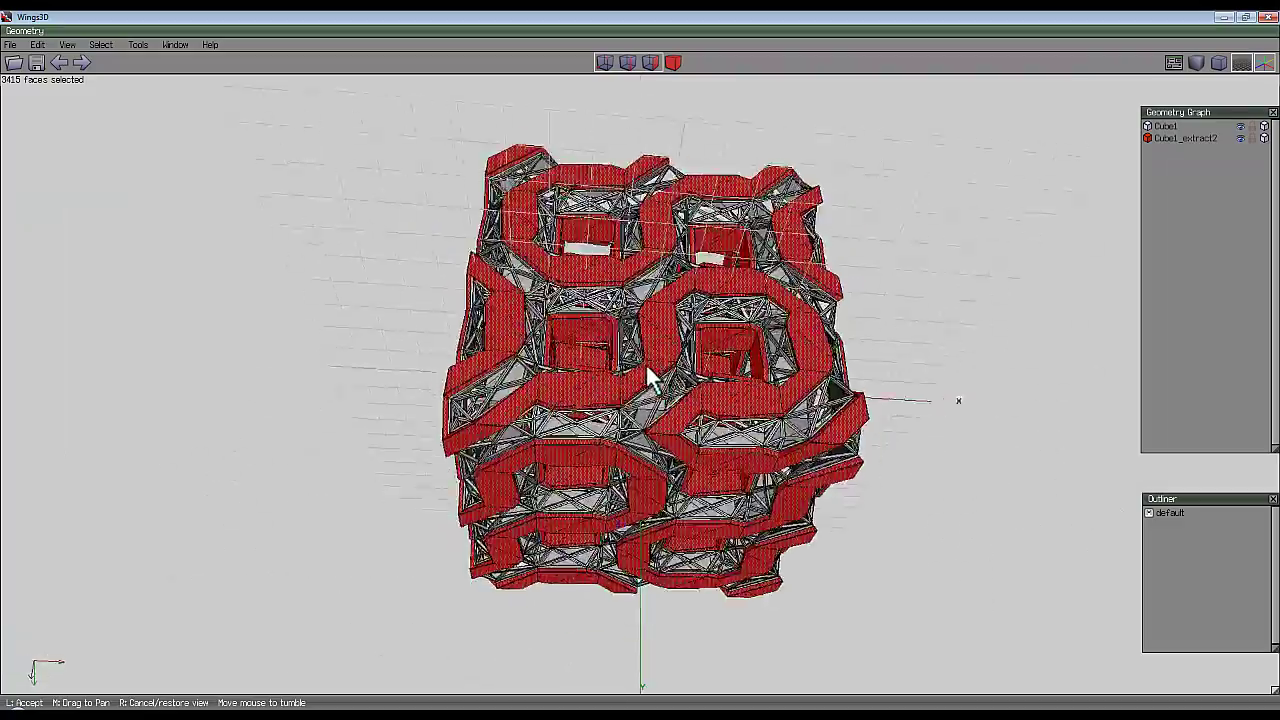
pyautogui.click(643, 371)
# Step: Clear the selection and review the complete armored cube from several angles
pyautogui.press('space')
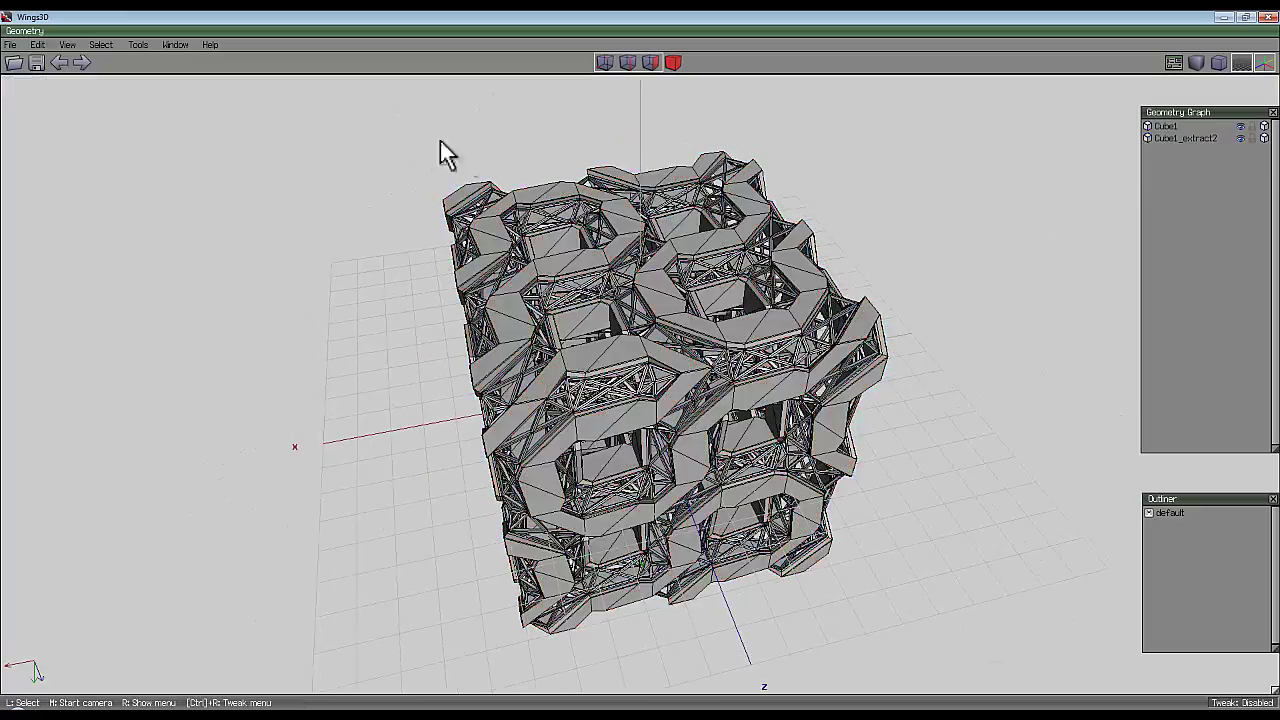
pyautogui.middleClick(211, 169)
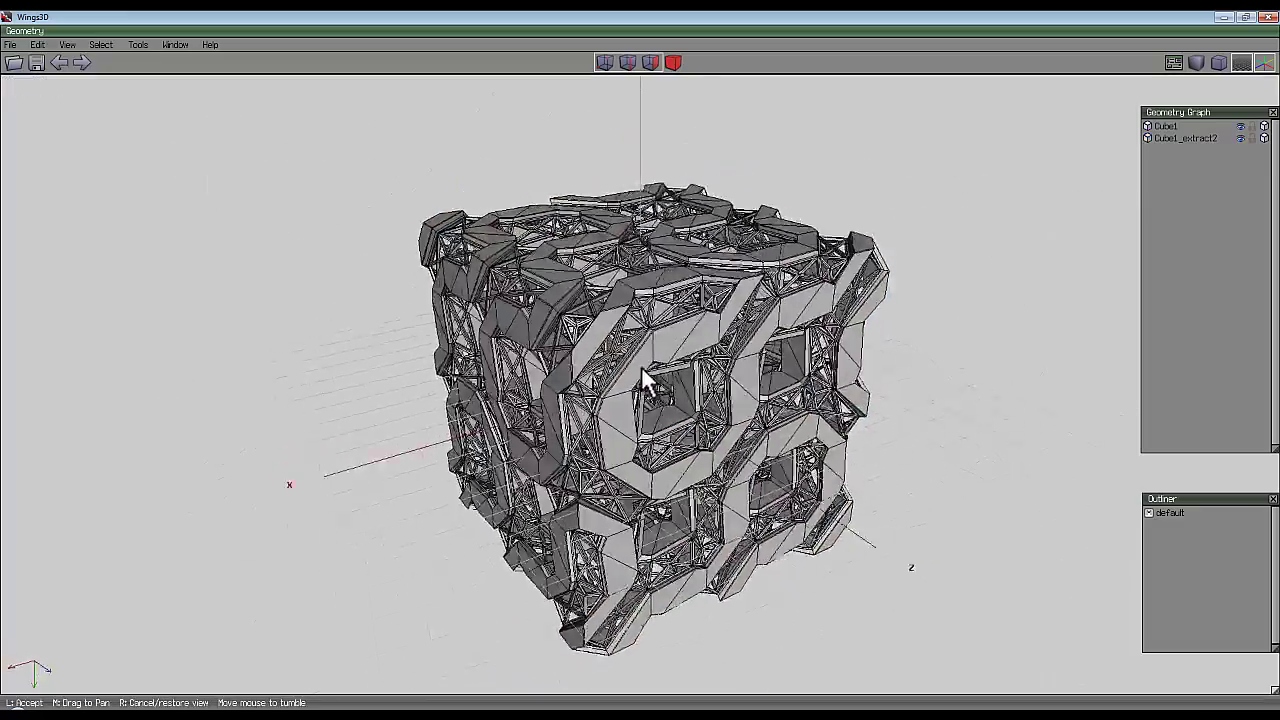
pyautogui.click(640, 366)
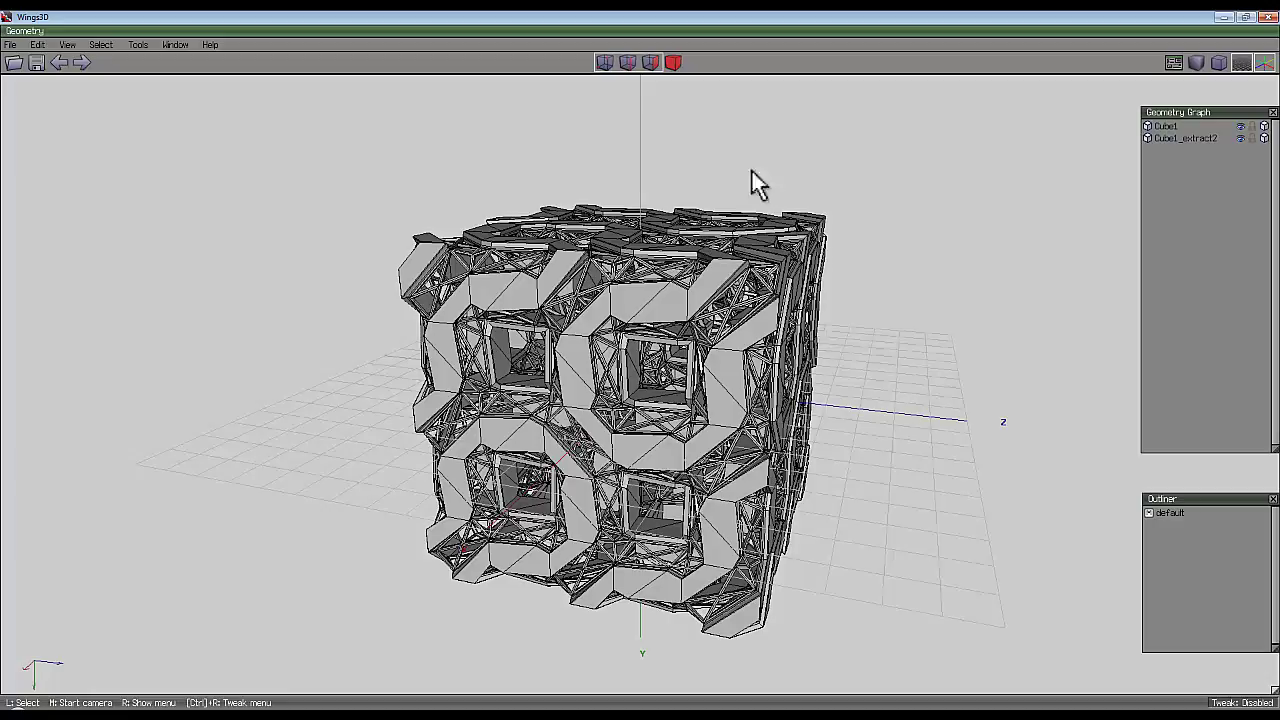
pyautogui.middleClick(639, 366)
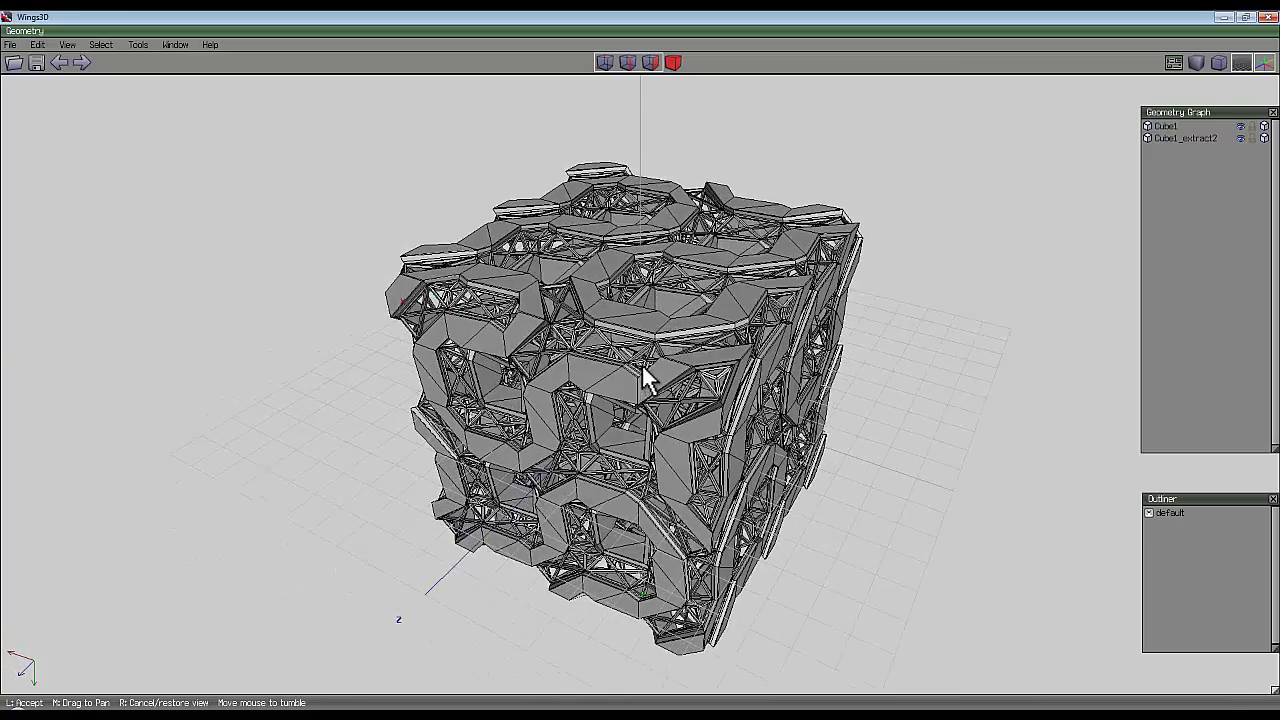
pyautogui.click(643, 369)
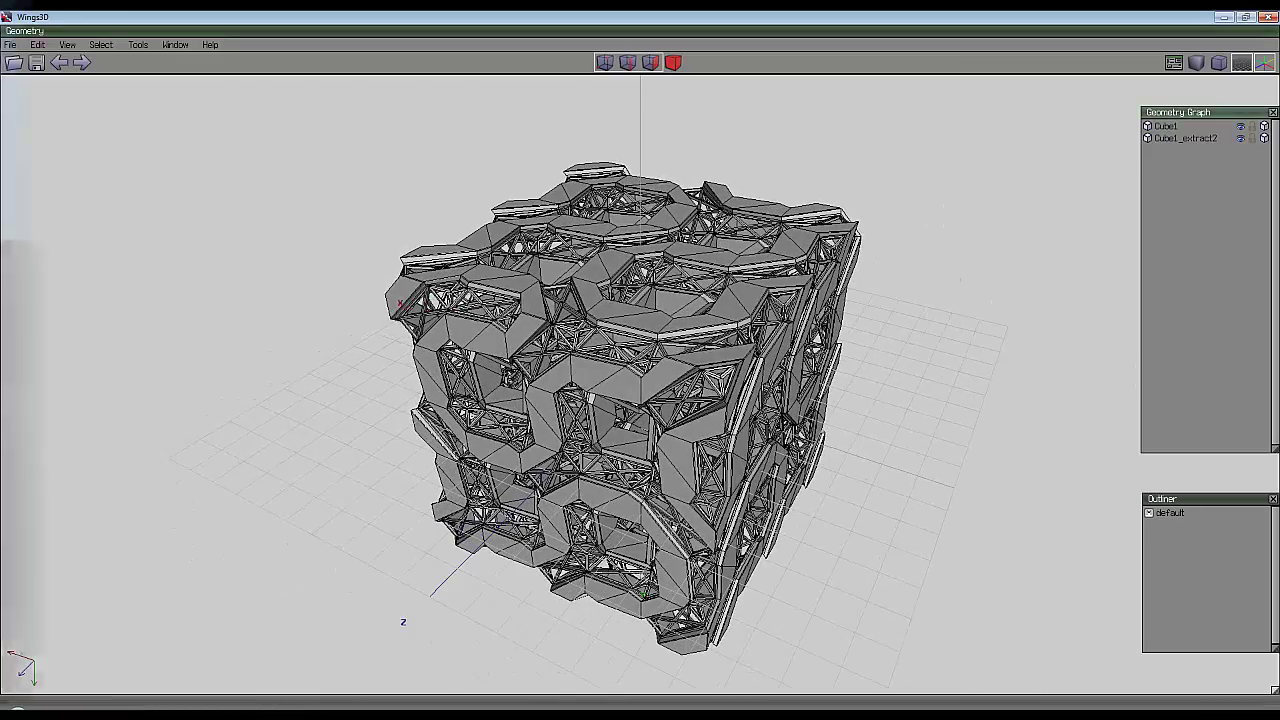